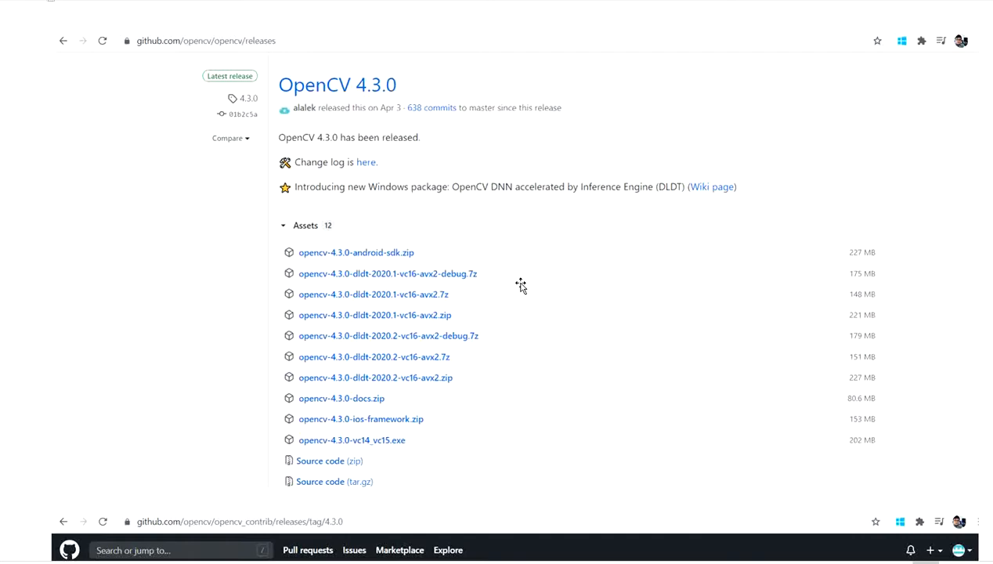
- Review the notes' download pages for CMake 3.18.0, OpenCV 4.3.0 and opencv_contrib 4.3.0, down to the installation checklist
scroll(507, 270, up, 5)
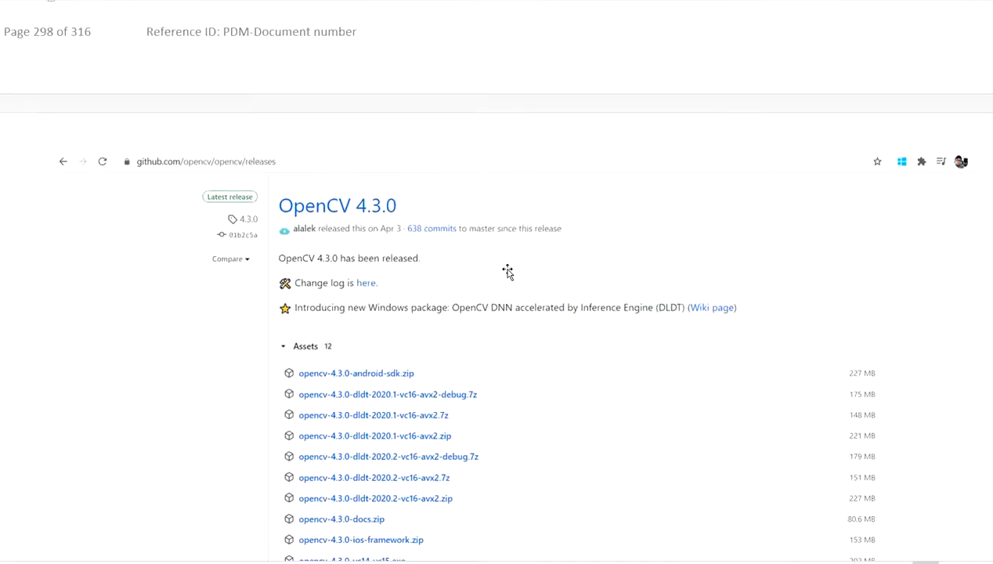
scroll(507, 270, up, 6)
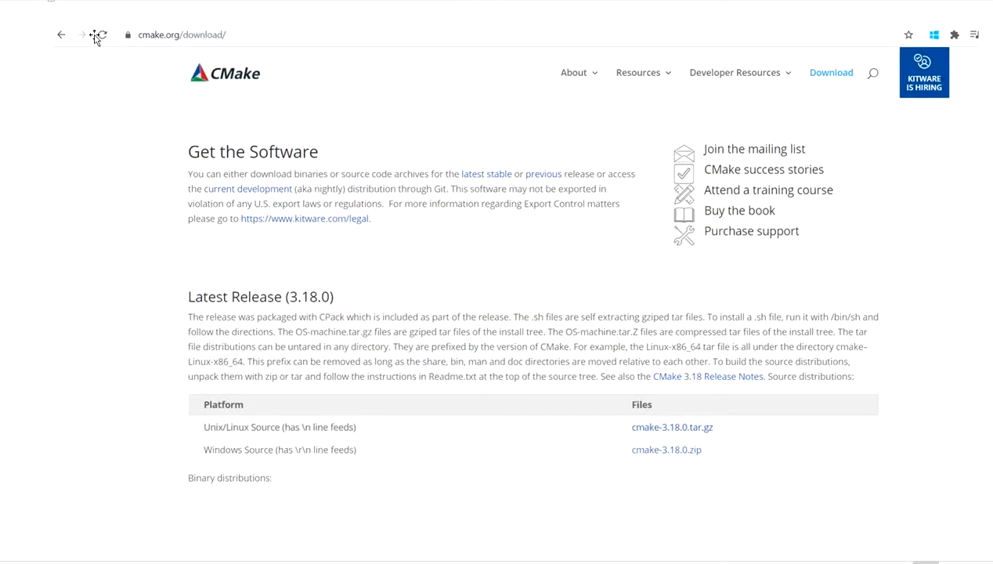
scroll(757, 419, down, 2)
scroll(750, 414, up, 2)
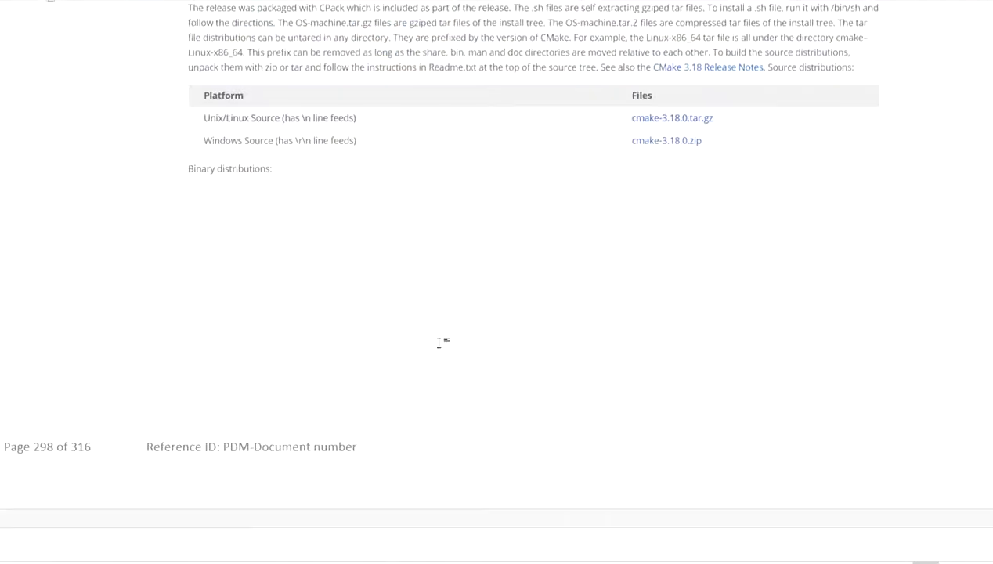
scroll(439, 342, down, 5)
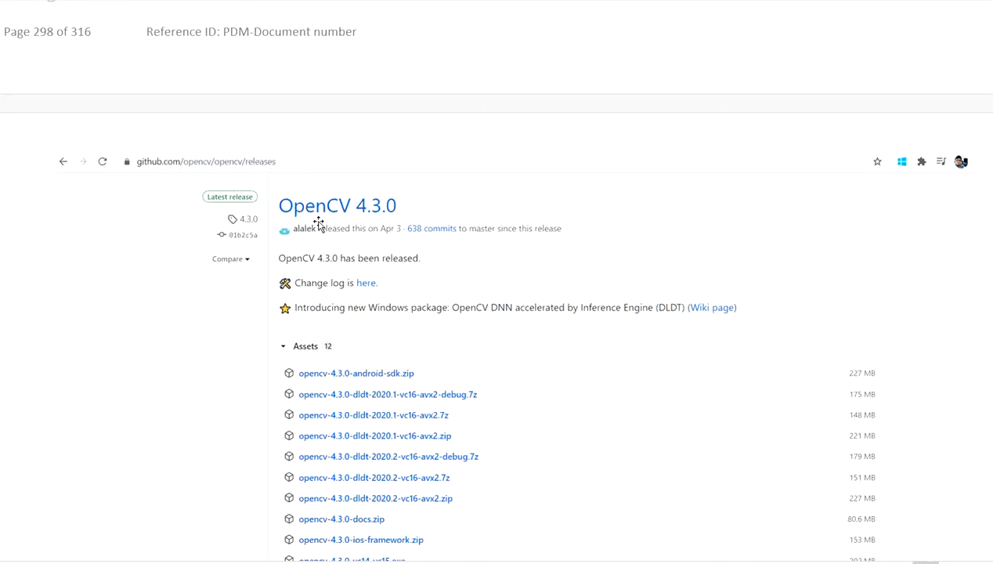
scroll(323, 226, down, 1)
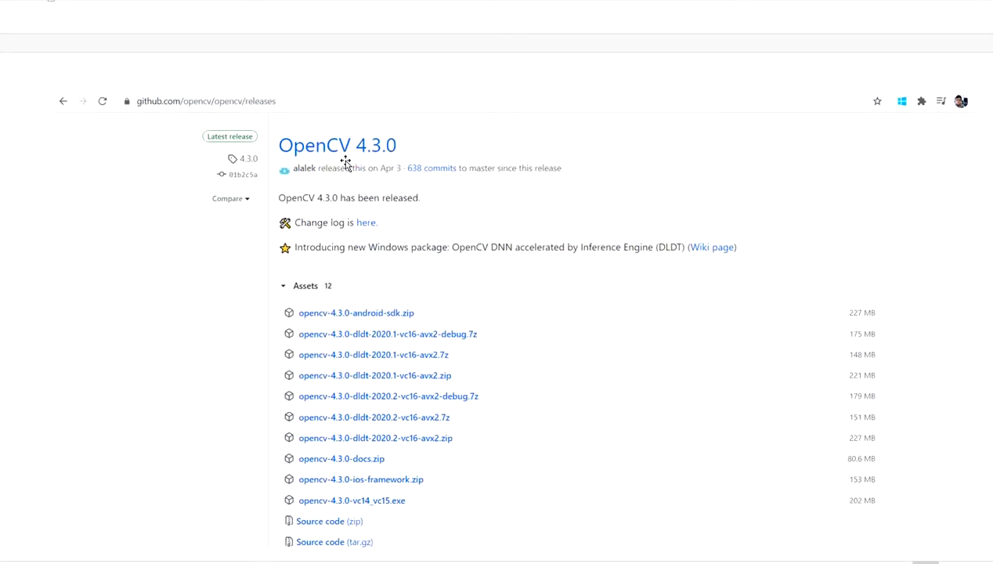
scroll(345, 163, down, 1)
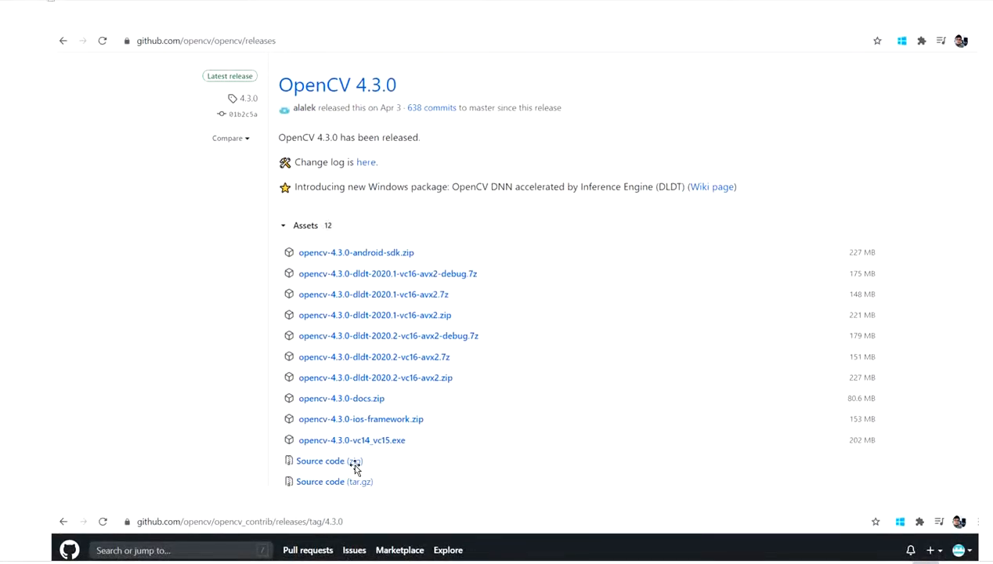
scroll(354, 466, down, 6)
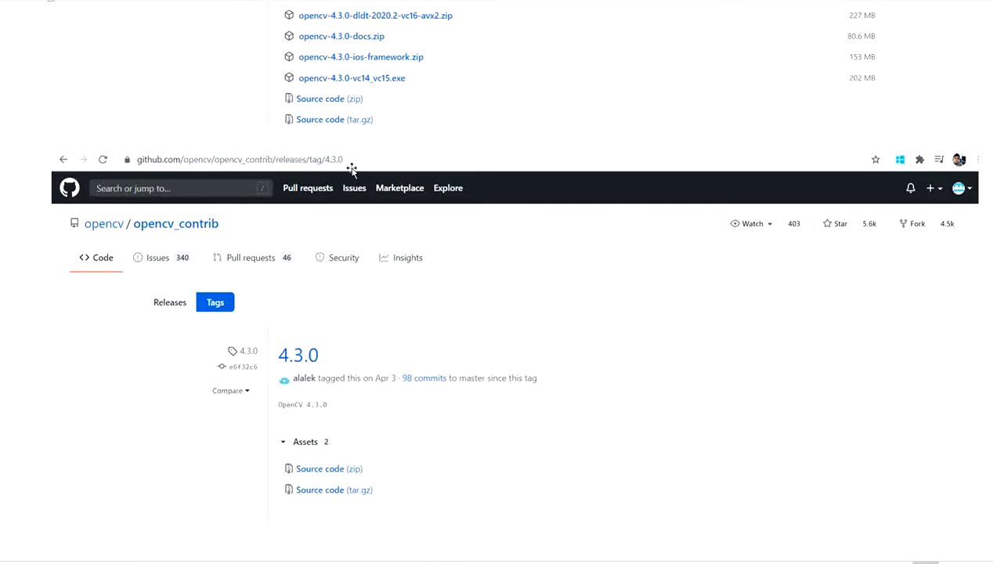
scroll(354, 193, down, 1)
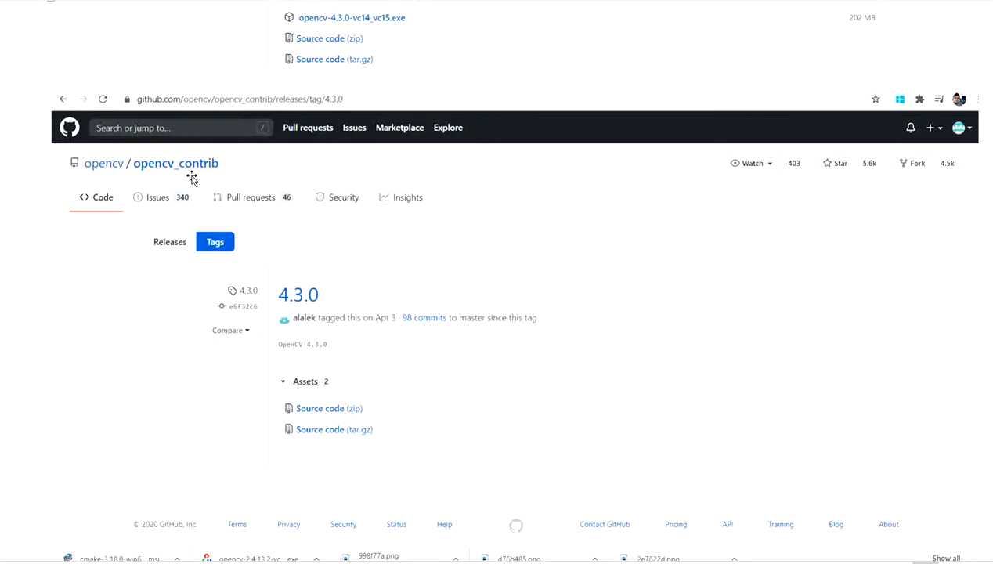
scroll(206, 173, up, 10)
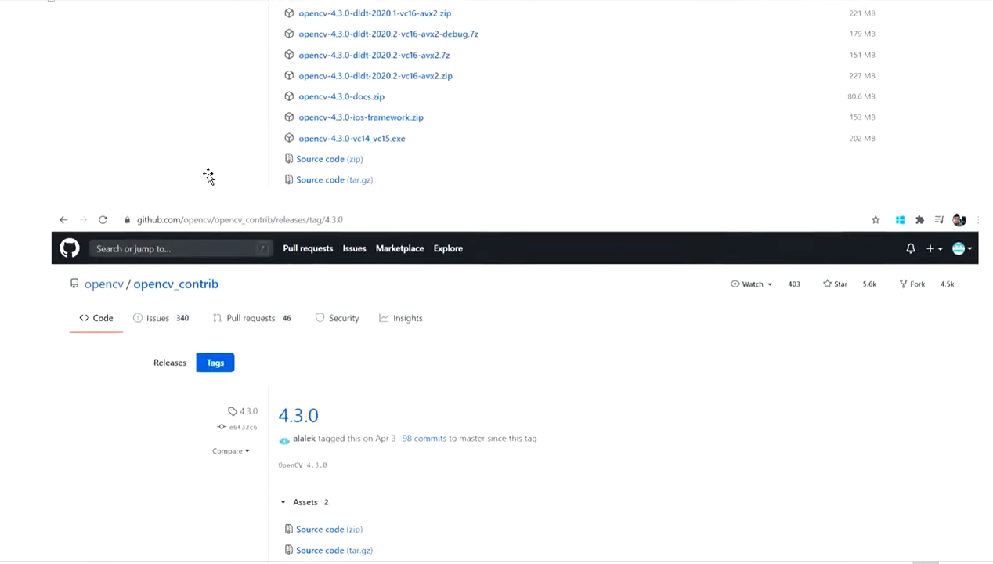
scroll(345, 262, down, 12)
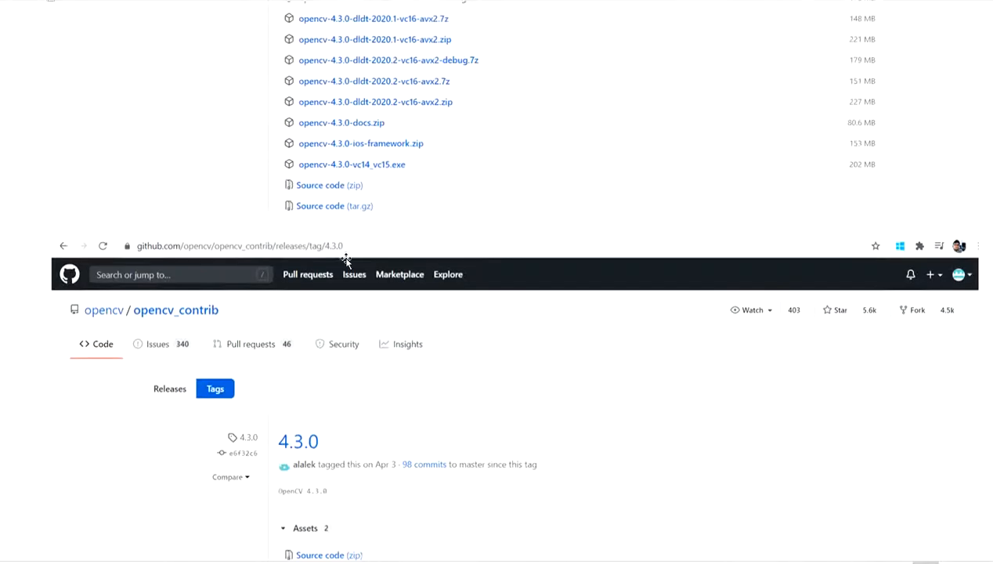
scroll(344, 261, up, 3)
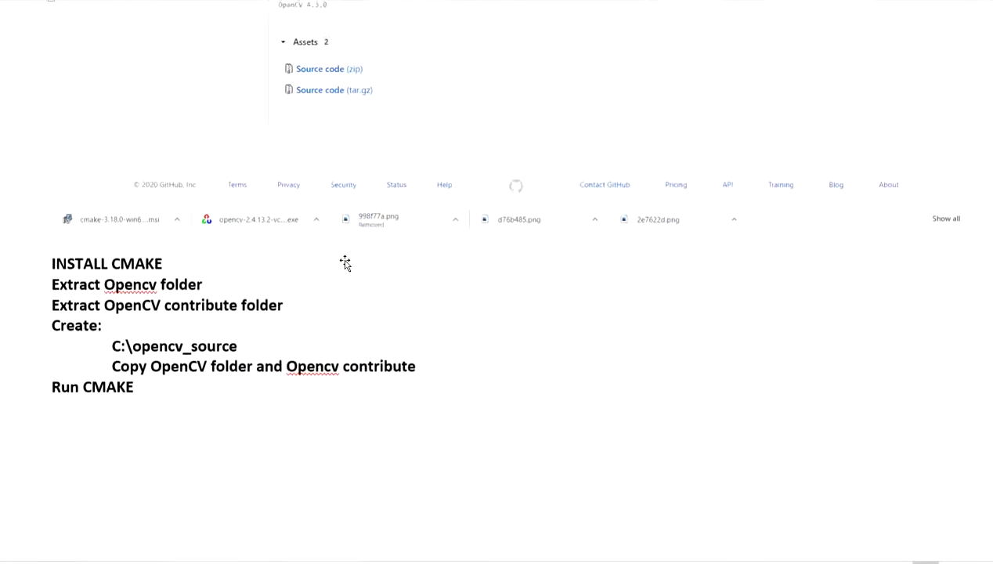
scroll(345, 288, down, 1)
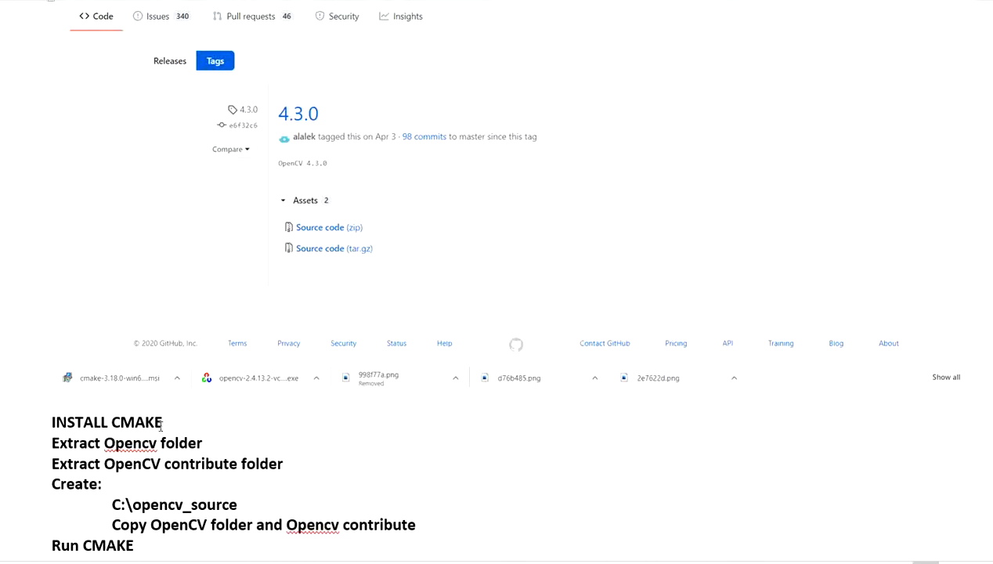
- Check the CMake window, minimize it, and review the contrib source download and the extraction checklist in the notes
key(alt+Tab)
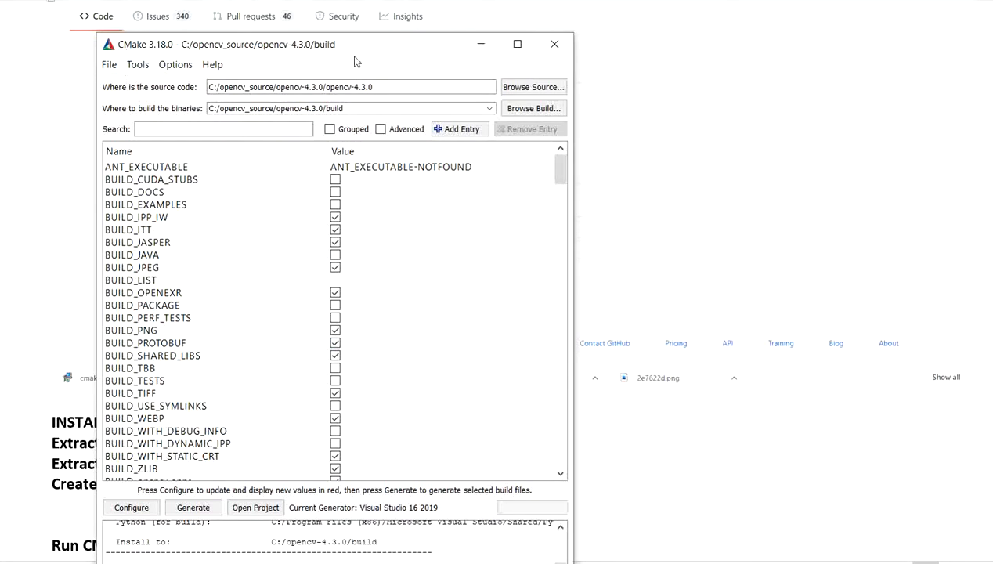
click(476, 46)
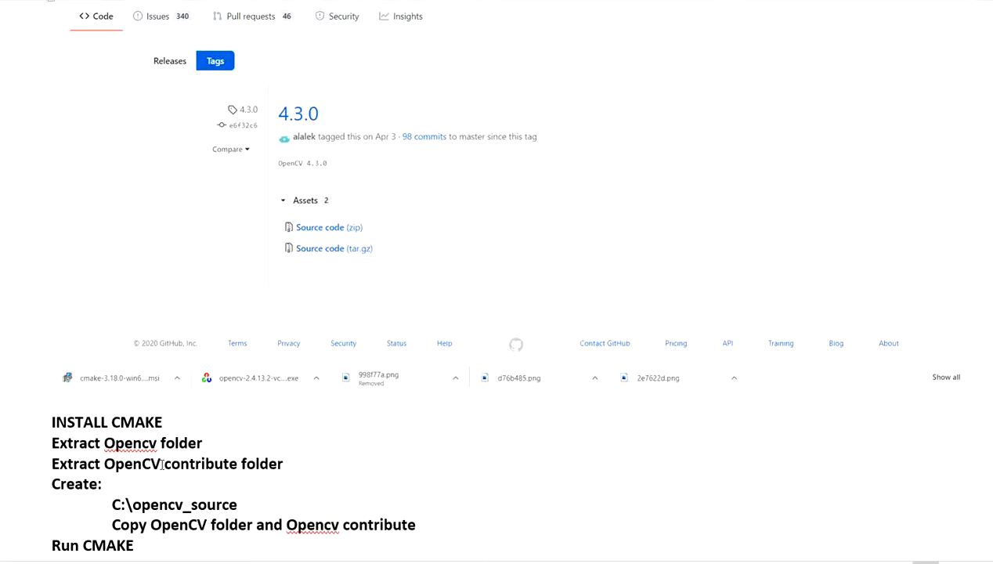
scroll(165, 462, up, 1)
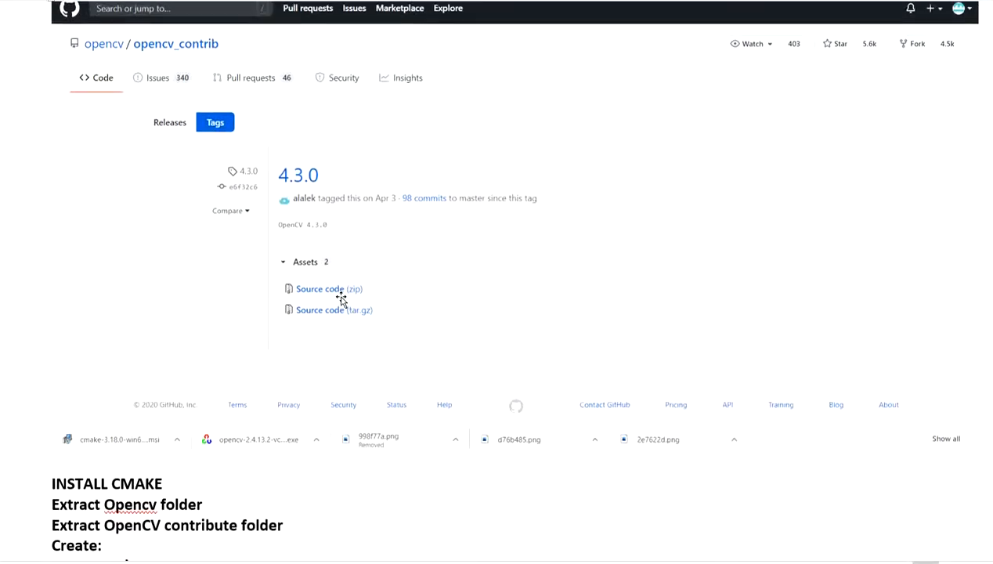
scroll(337, 306, down, 2)
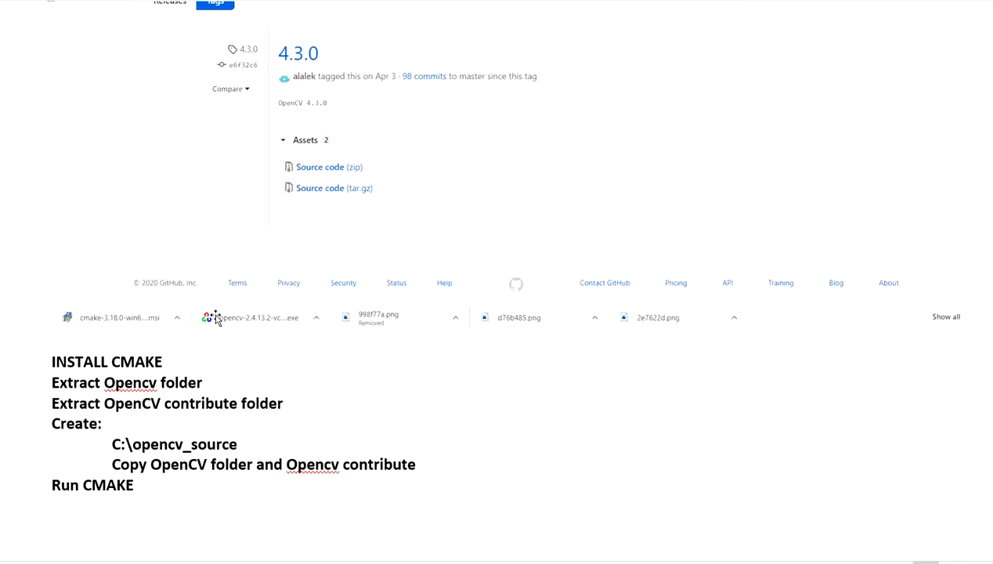
scroll(254, 344, down, 10)
scroll(254, 339, up, 4)
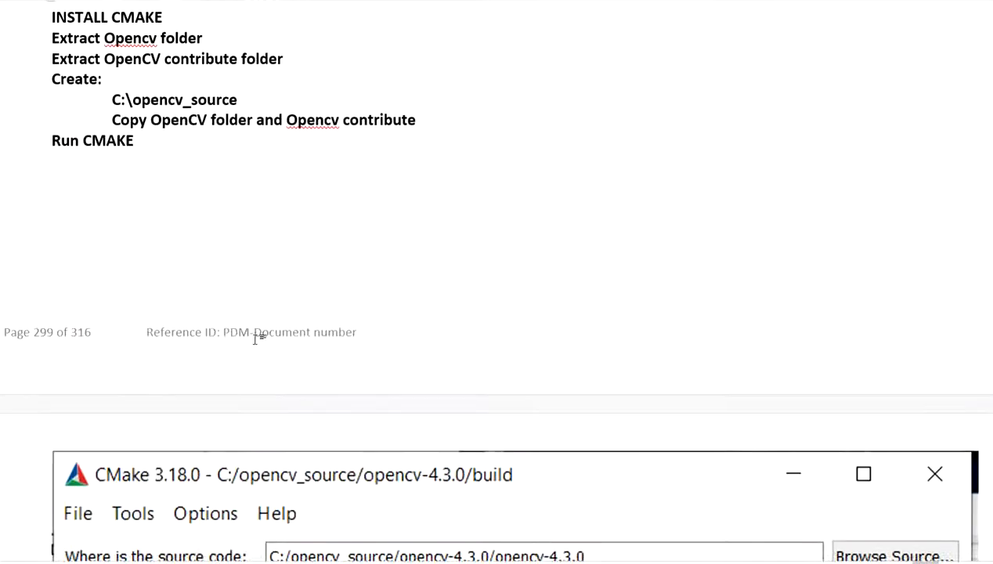
scroll(255, 338, up, 4)
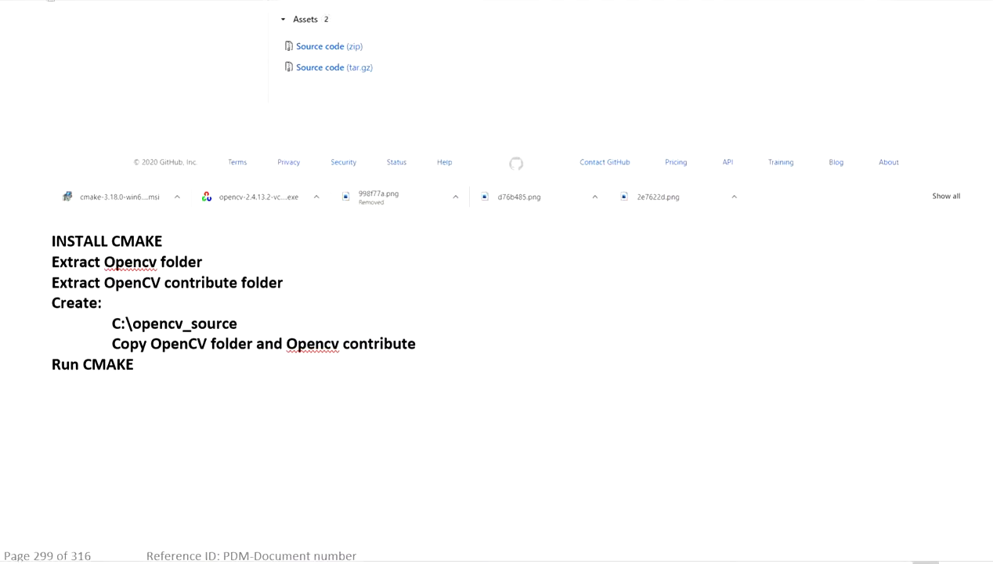
- Switch to File Explorer, restore and widen its window, and open C:\opencv_source
key(alt+Tab)
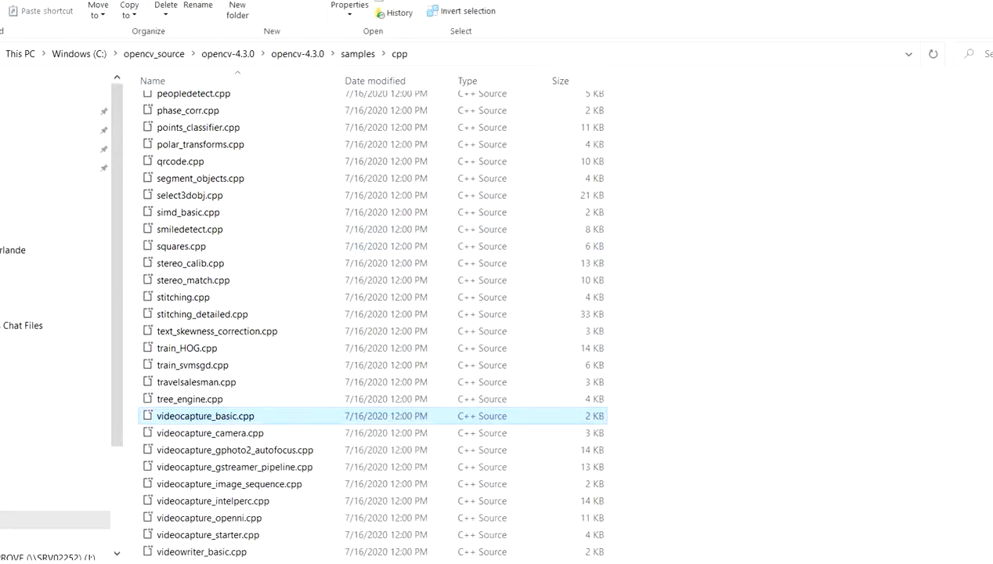
key(super+Down)
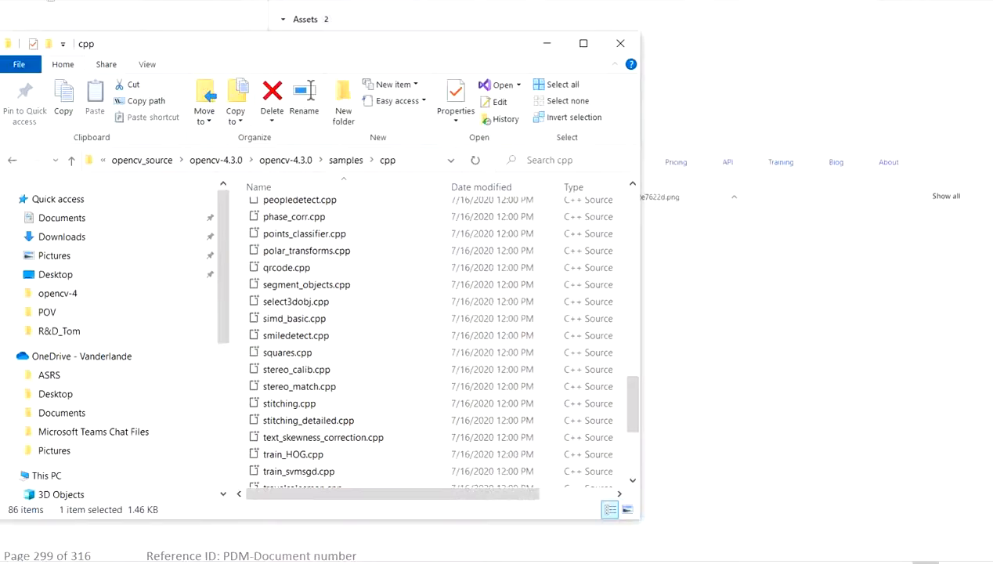
scroll(64, 470, down, 2)
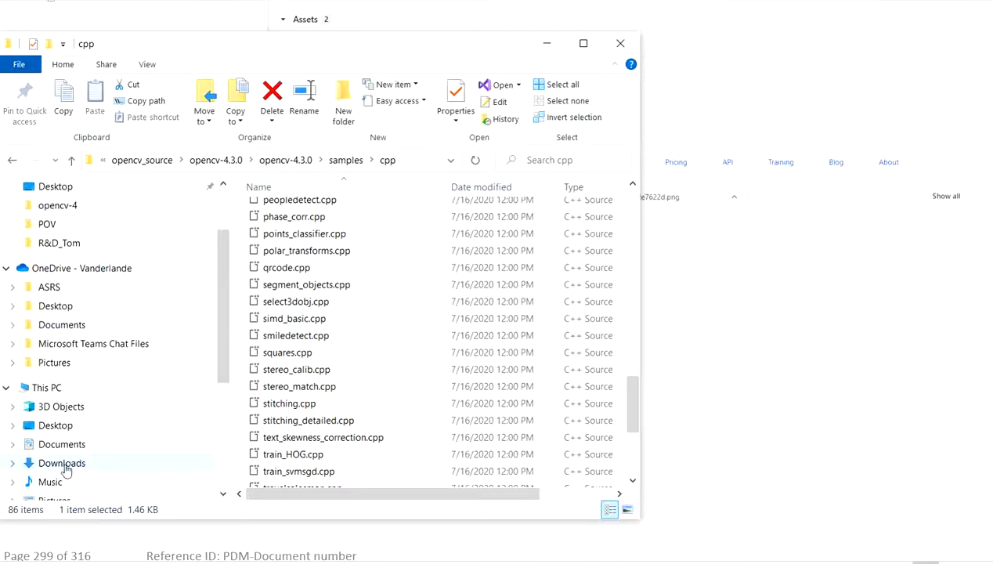
click(62, 389)
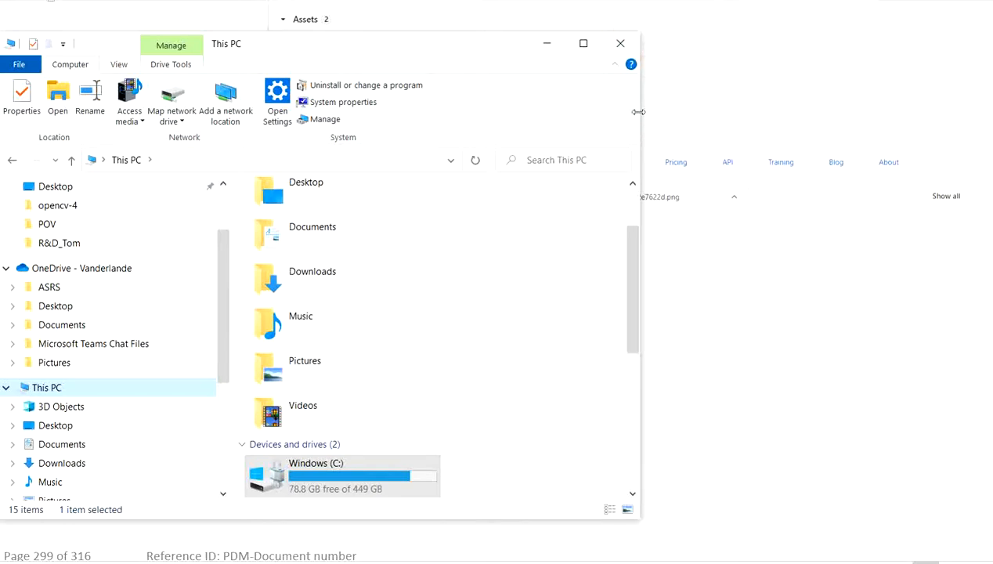
drag(639, 118, 980, 118)
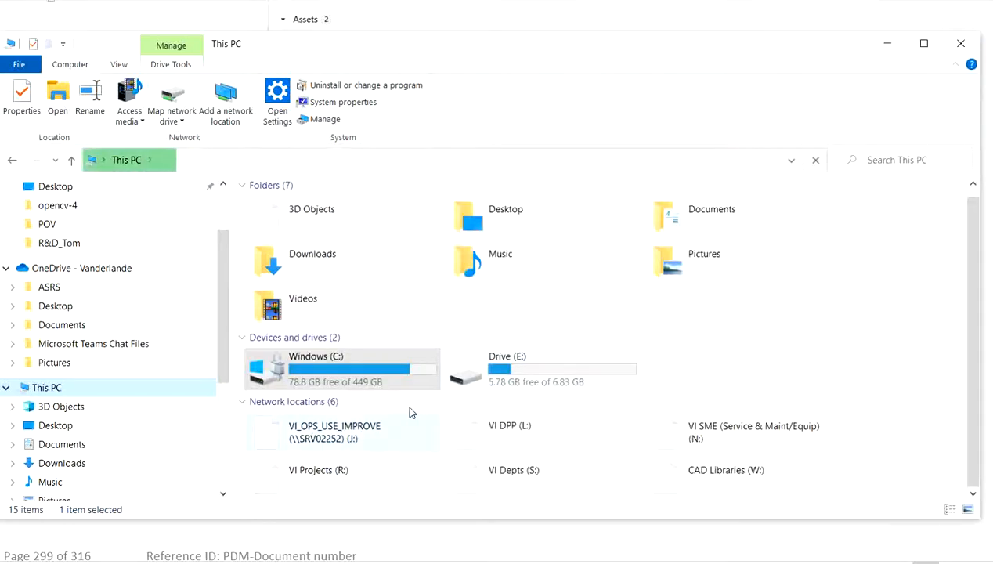
double_click(327, 356)
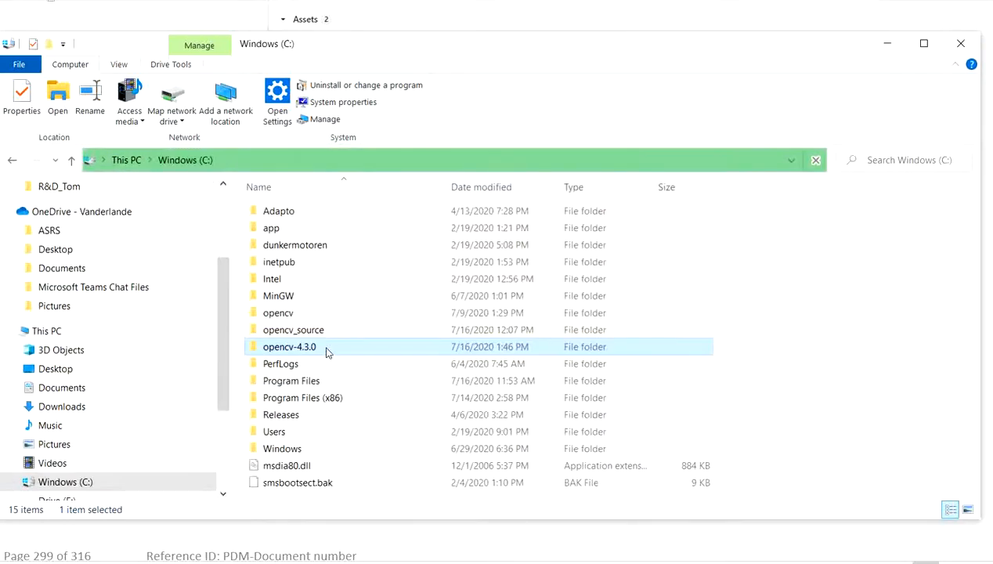
click(287, 332)
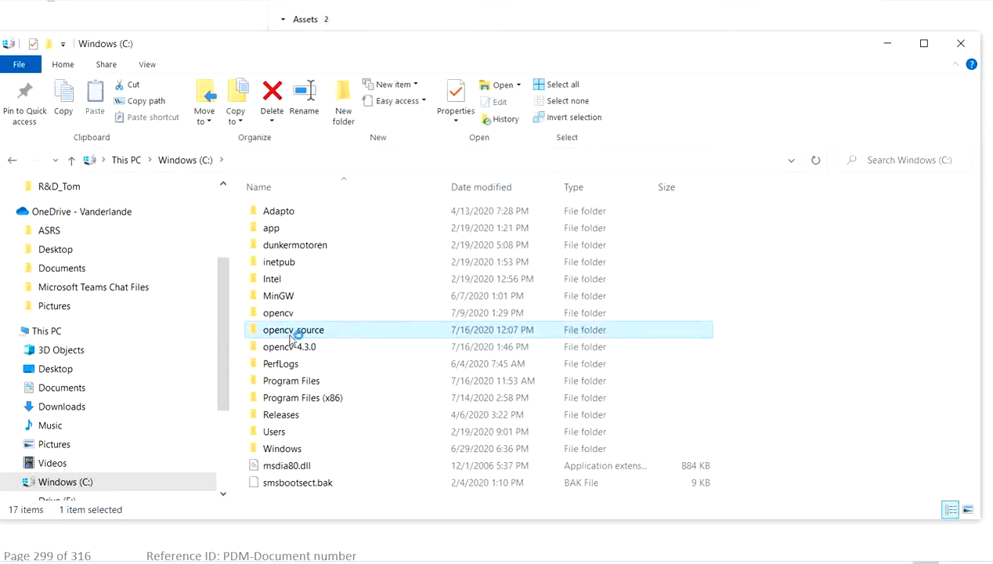
double_click(301, 336)
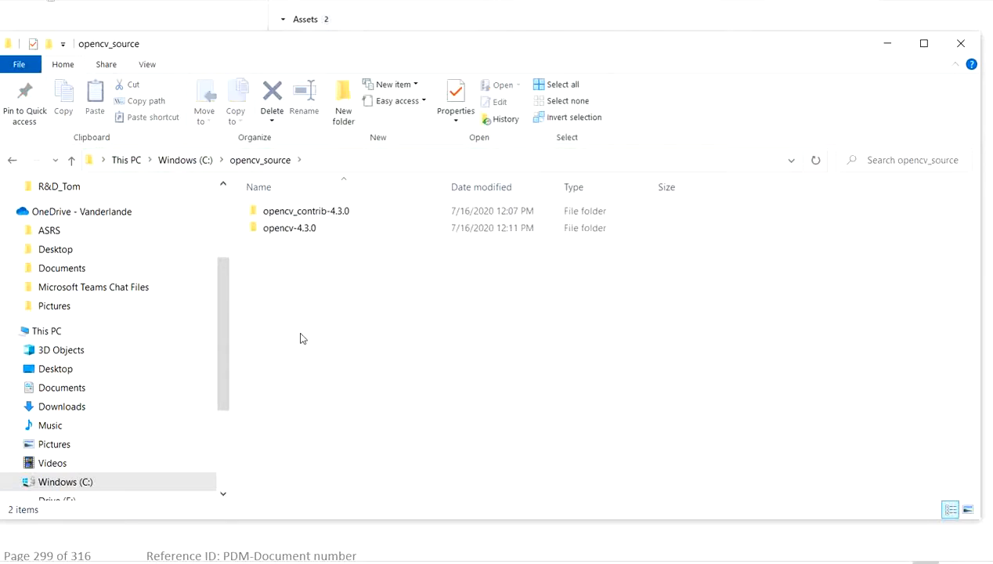
- Inspect the opencv_contrib-4.3.0 and opencv-4.3.0 folders in opencv_source, go back to drive C, and return to the Word notes
click(311, 213)
click(306, 227)
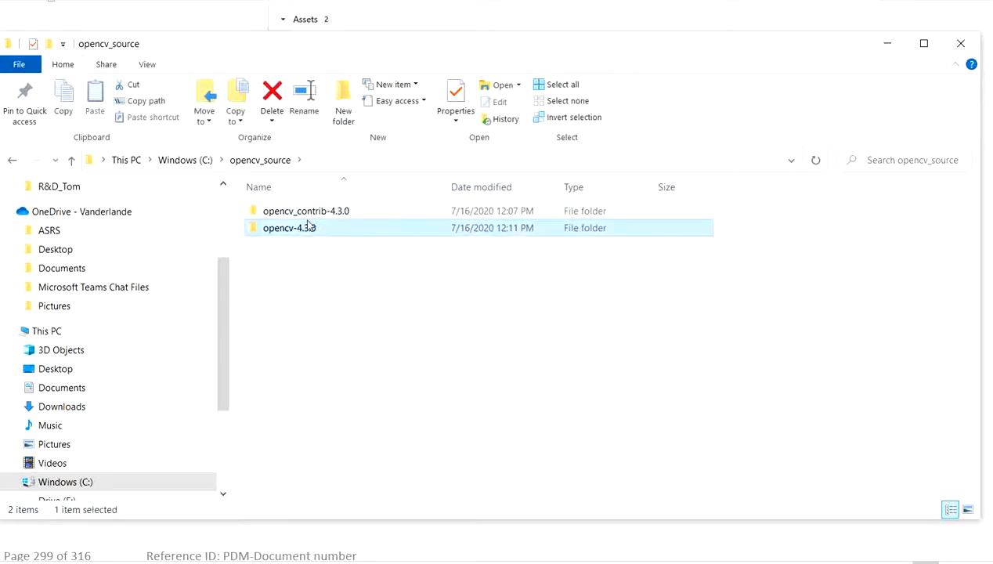
click(305, 213)
click(299, 240)
click(302, 229)
click(306, 215)
click(305, 227)
click(192, 162)
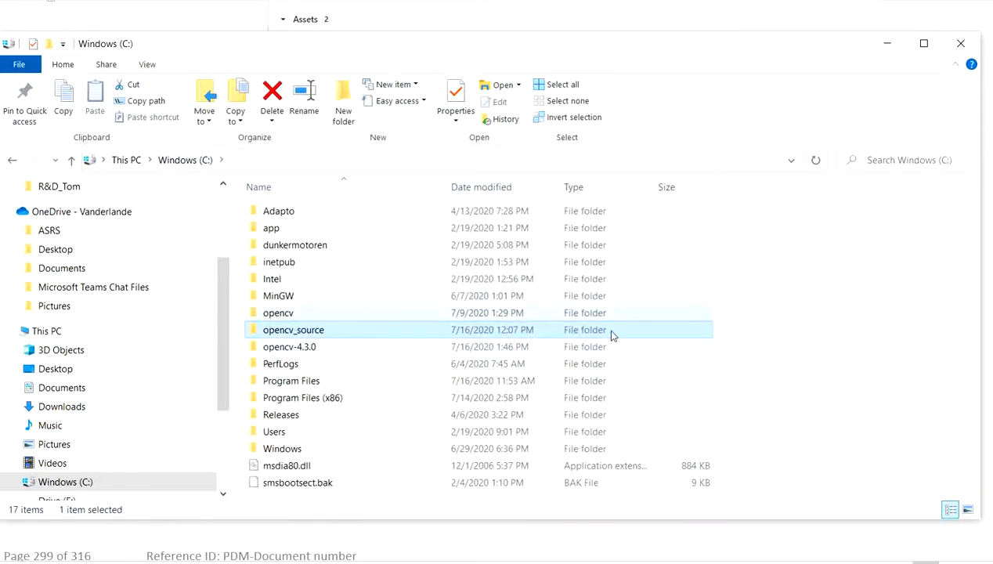
click(328, 509)
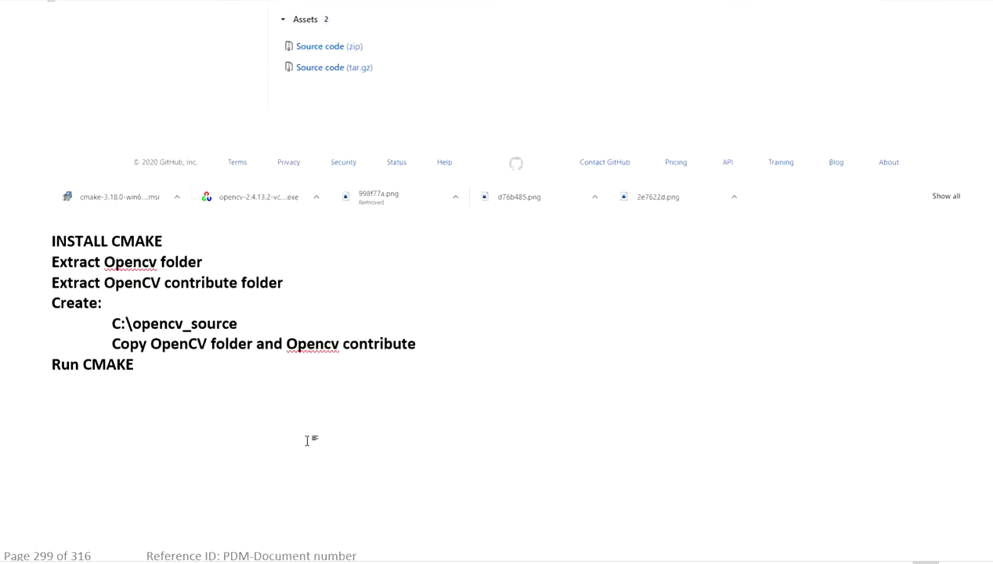
- Switch to CMake, move its window beside the checklist text, and bring the Kalman Filter notes to their CMake setup screenshots
scroll(337, 386, down, 2)
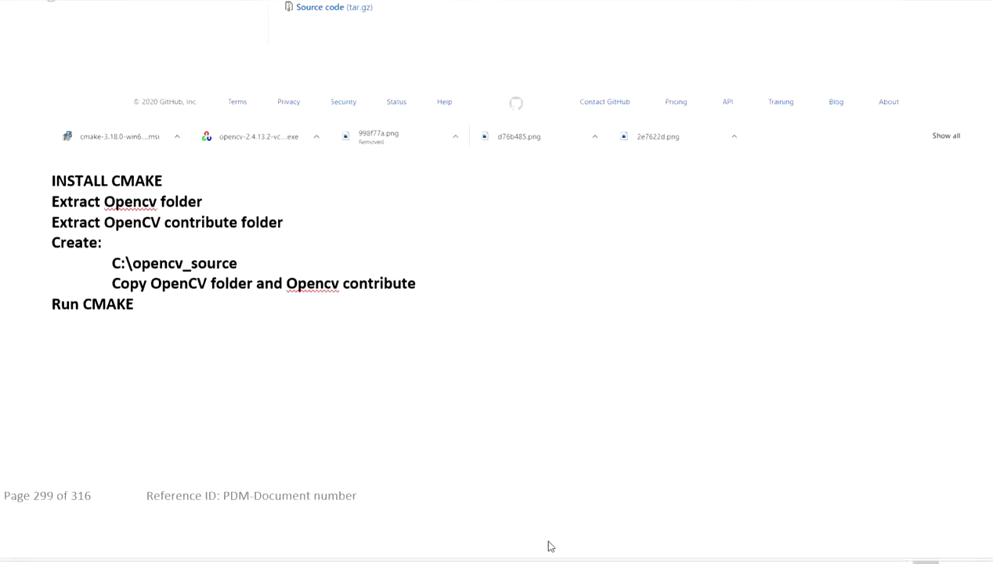
click(352, 562)
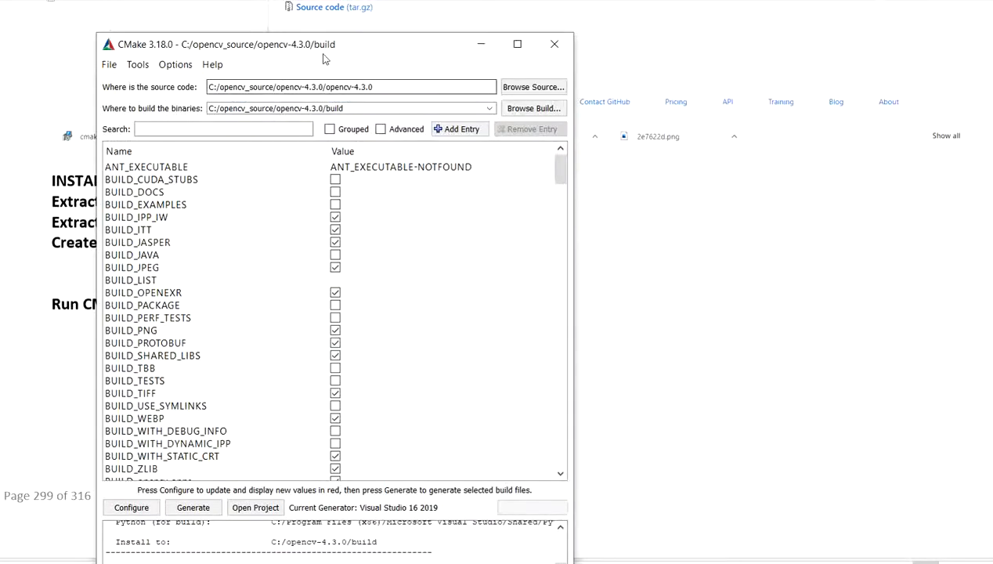
drag(325, 59, 505, 51)
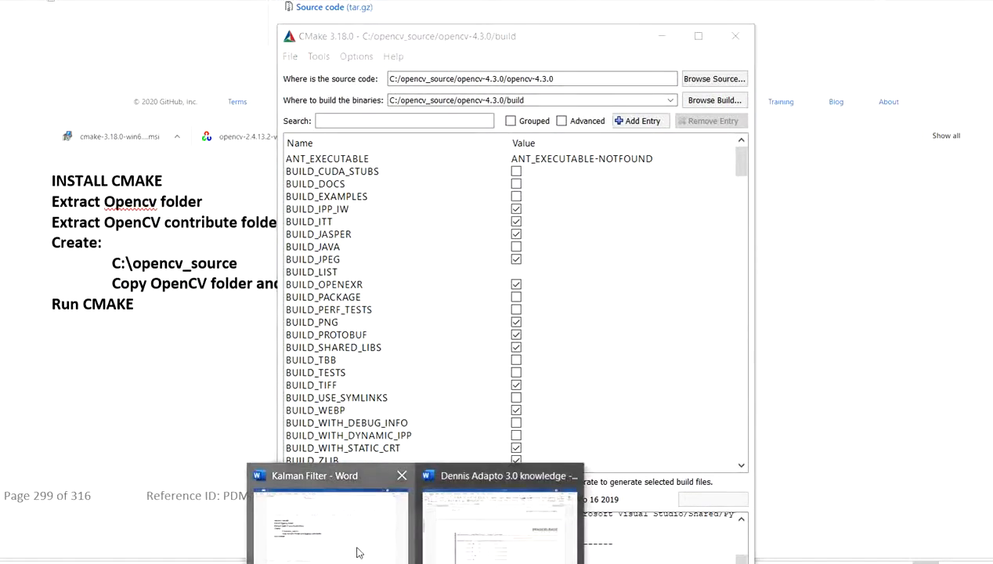
click(357, 547)
scroll(385, 195, down, 8)
scroll(386, 196, down, 3)
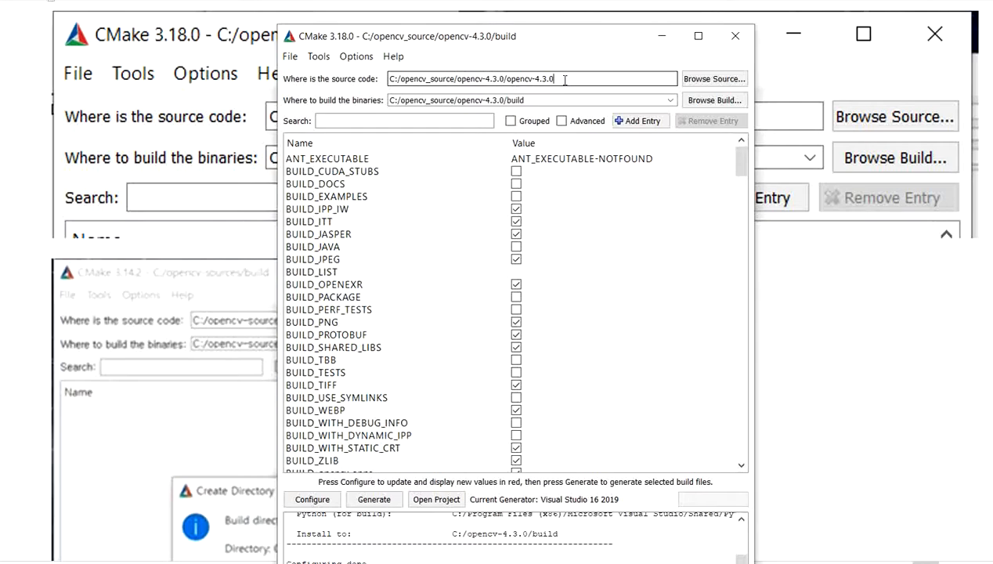
- Check CMake's source folder browser, dismiss it without selecting, and highlight opencv-4.3.0 in the source code path
click(711, 82)
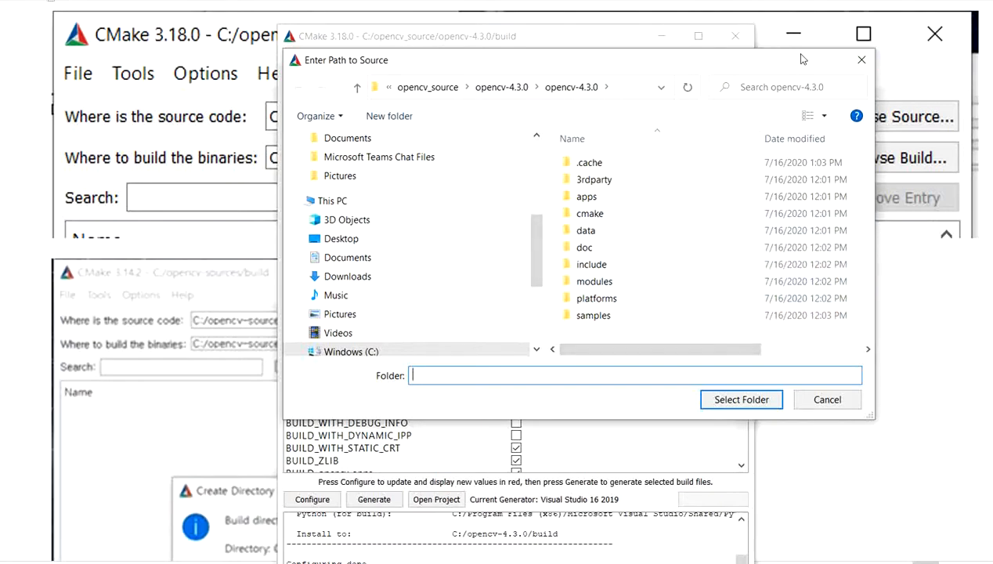
click(859, 59)
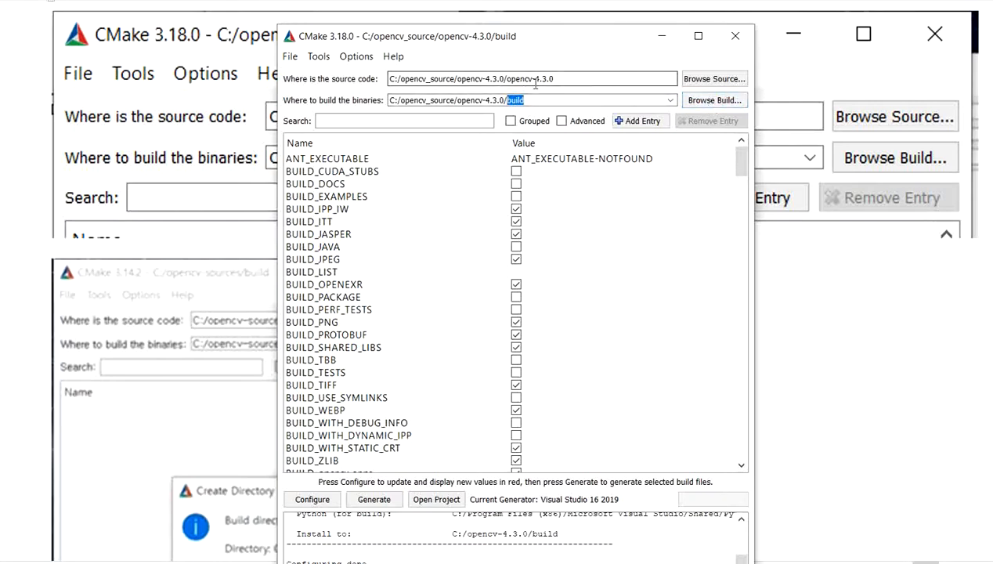
drag(505, 78, 554, 78)
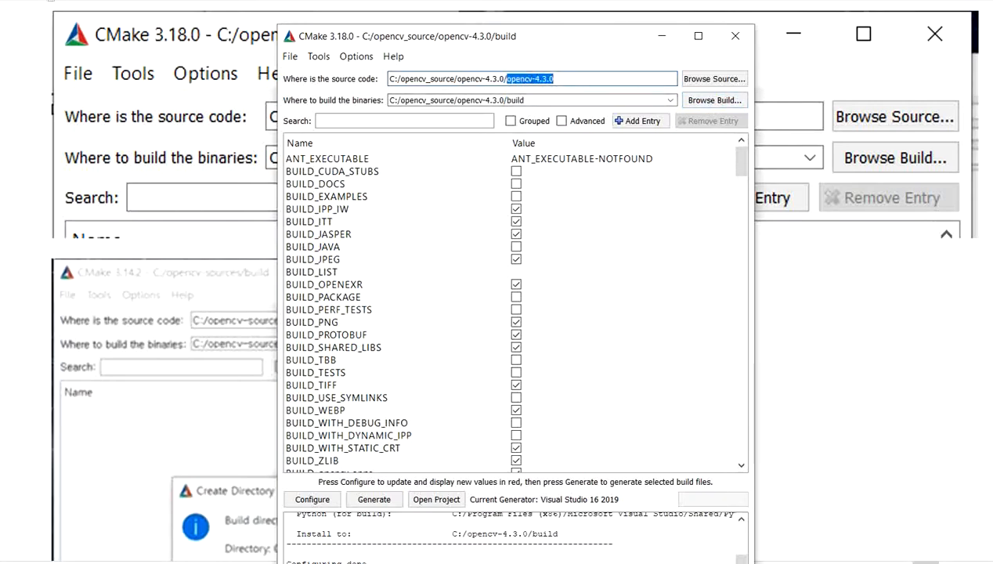
- Switch to File Explorer, inspect the contents of C:\opencv_source\opencv-4.3.0\opencv-4.3.0, and go back up to its parent folder
key(alt+Tab)
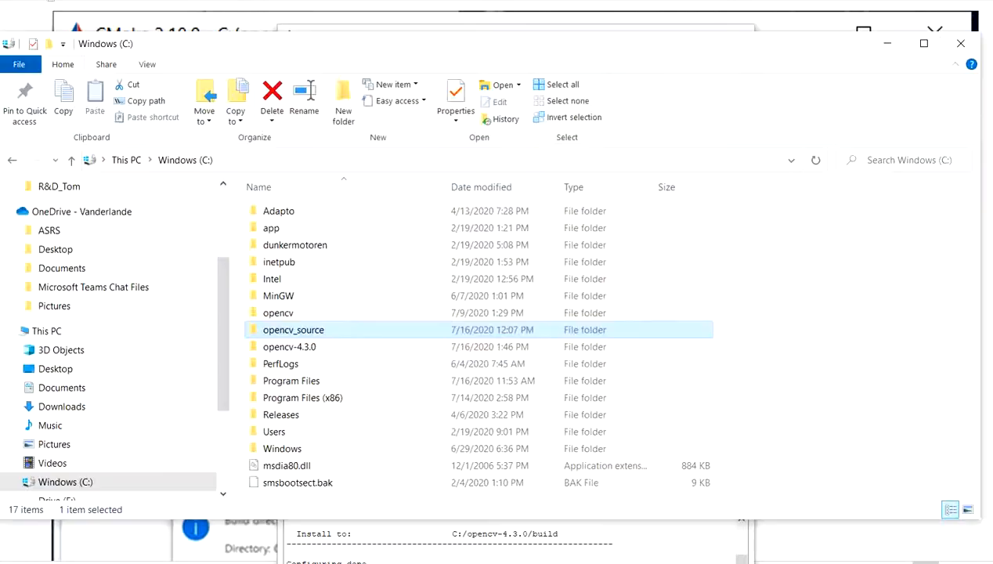
double_click(312, 335)
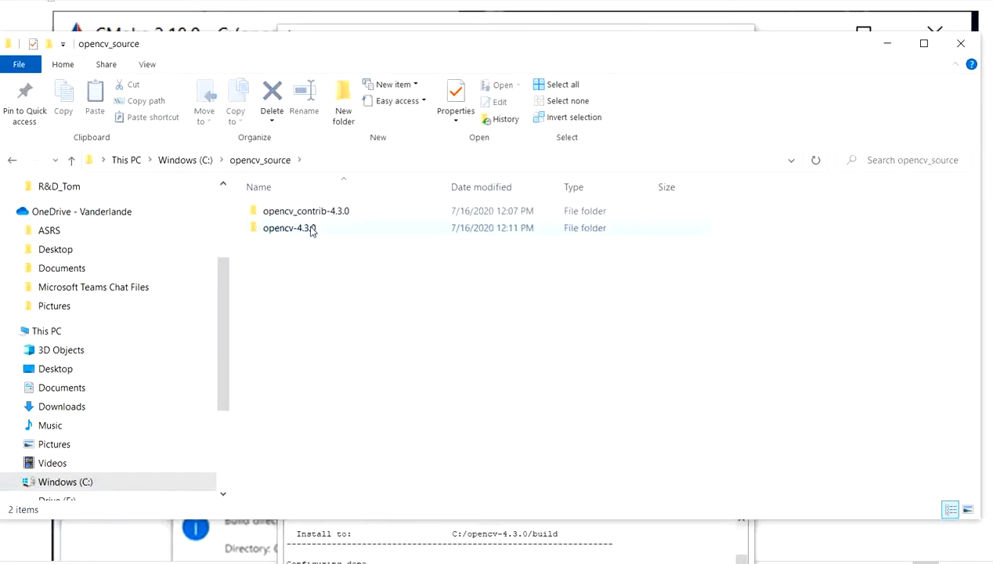
click(311, 229)
double_click(312, 228)
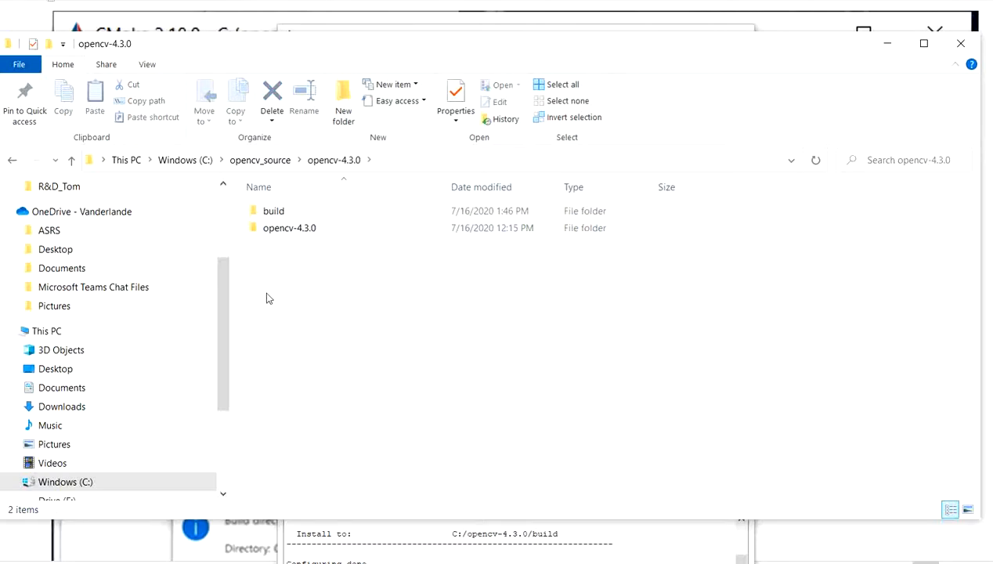
click(308, 229)
double_click(308, 228)
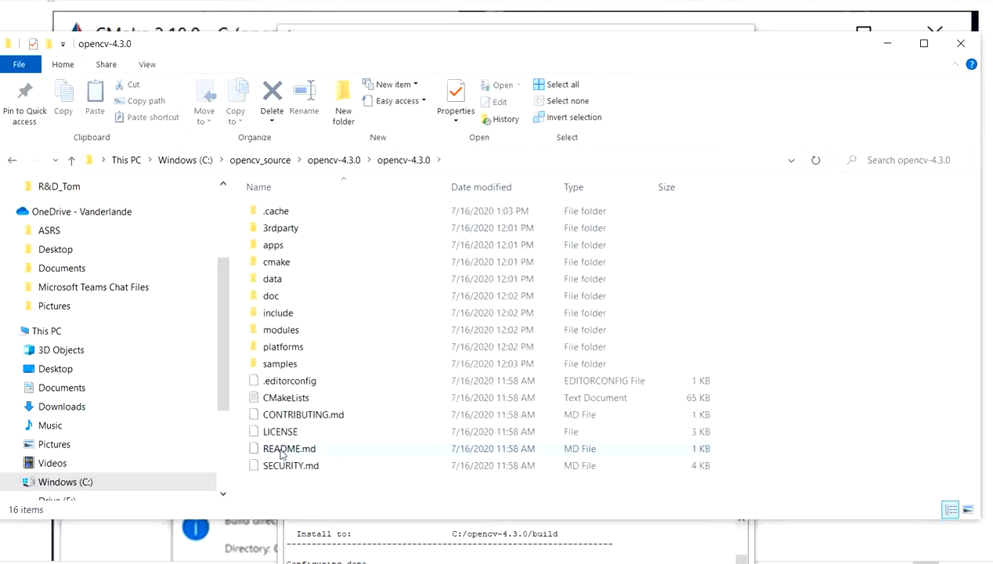
click(324, 159)
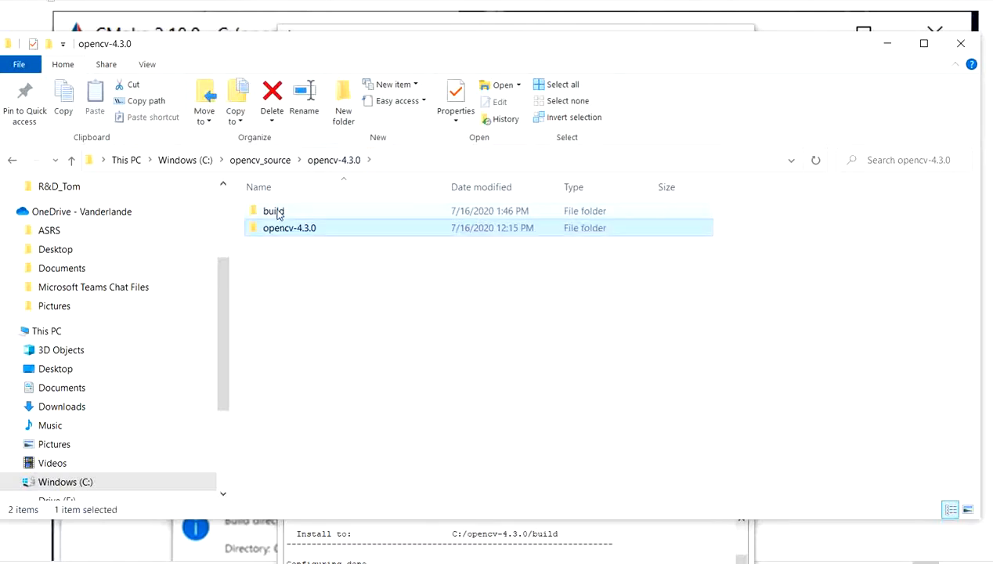
mouse_move(278, 215)
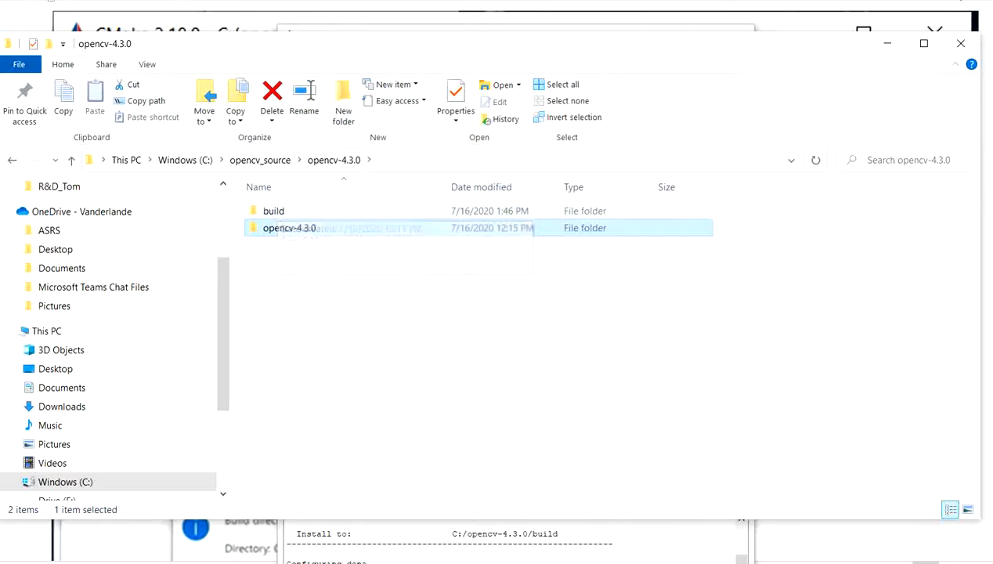
- Return to CMake and check the source code path, the binaries path and the first build options
click(962, 36)
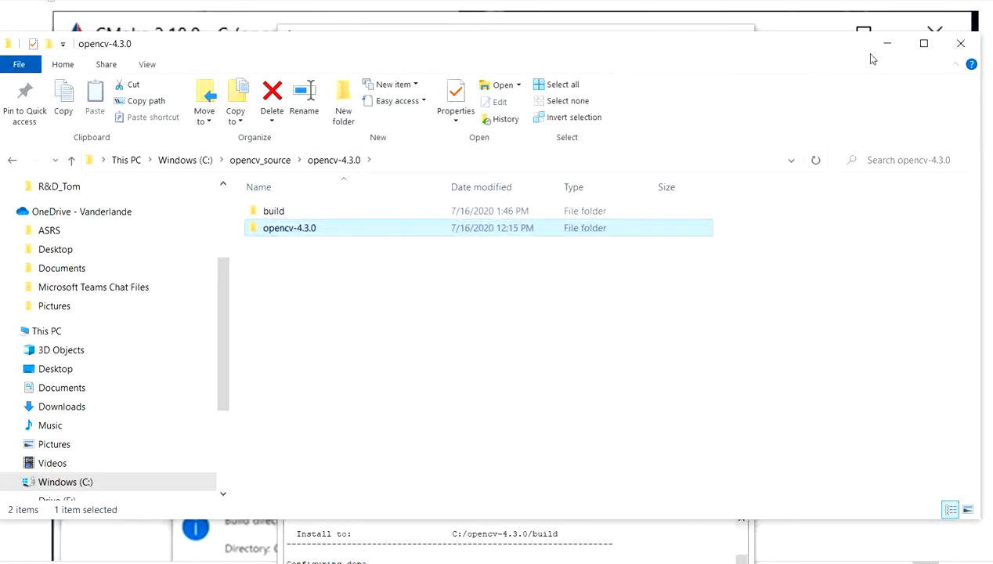
drag(506, 78, 626, 80)
click(528, 102)
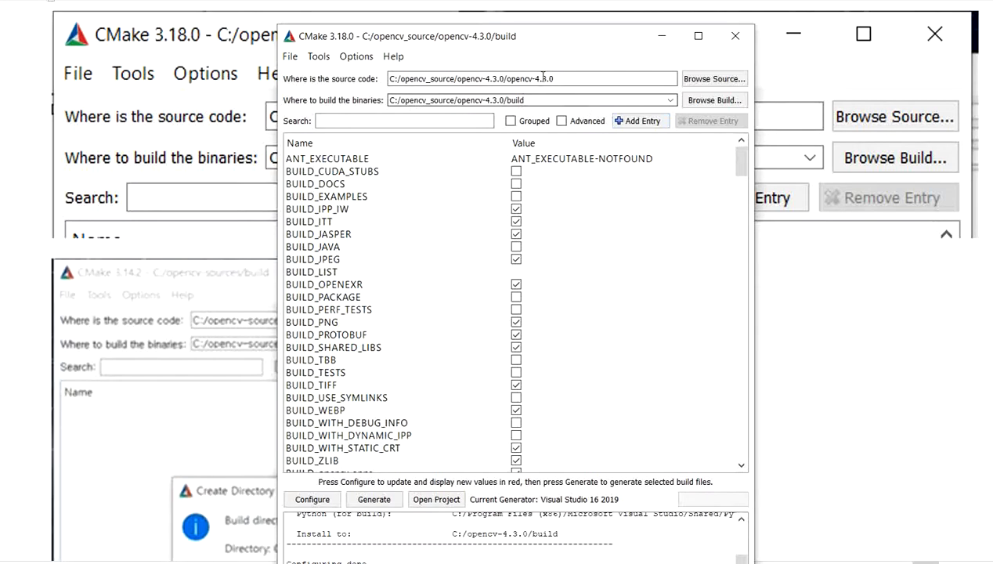
scroll(540, 329, down, 2)
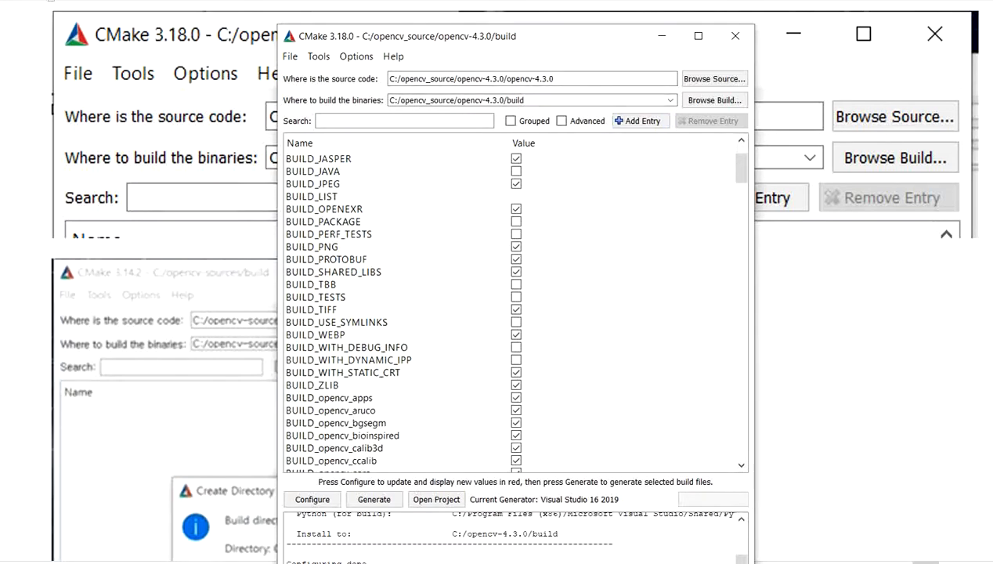
- Switch to the Word notes and review the screenshots of the CMake paths and the Create Directory prompt
click(412, 562)
click(333, 524)
scroll(352, 354, down, 2)
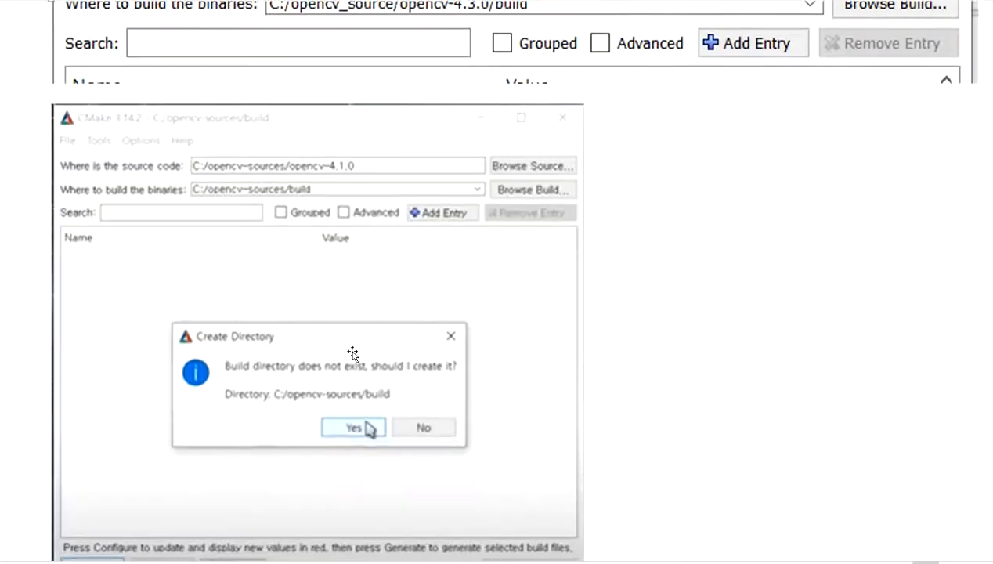
scroll(354, 353, down, 3)
scroll(361, 361, up, 4)
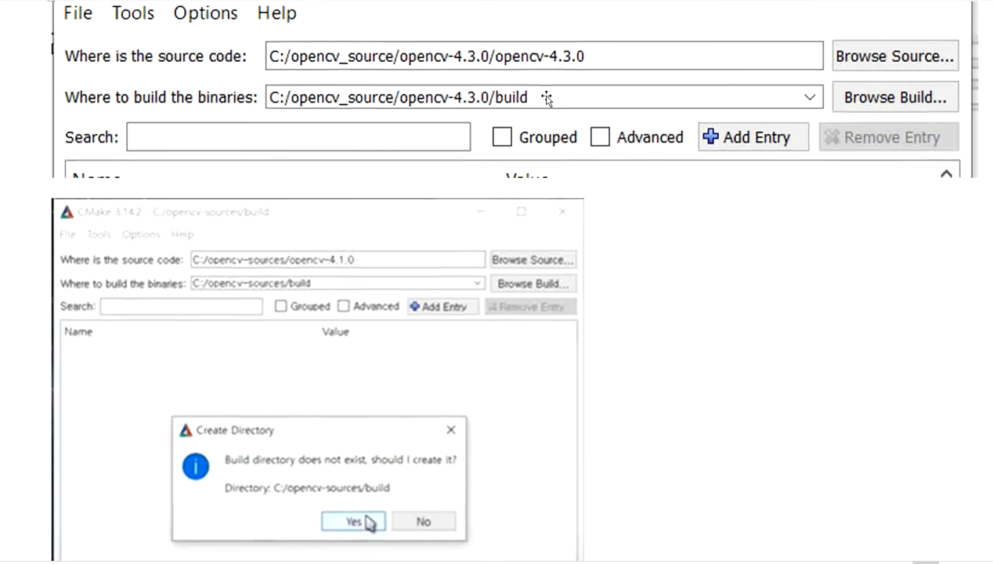
scroll(534, 124, down, 3)
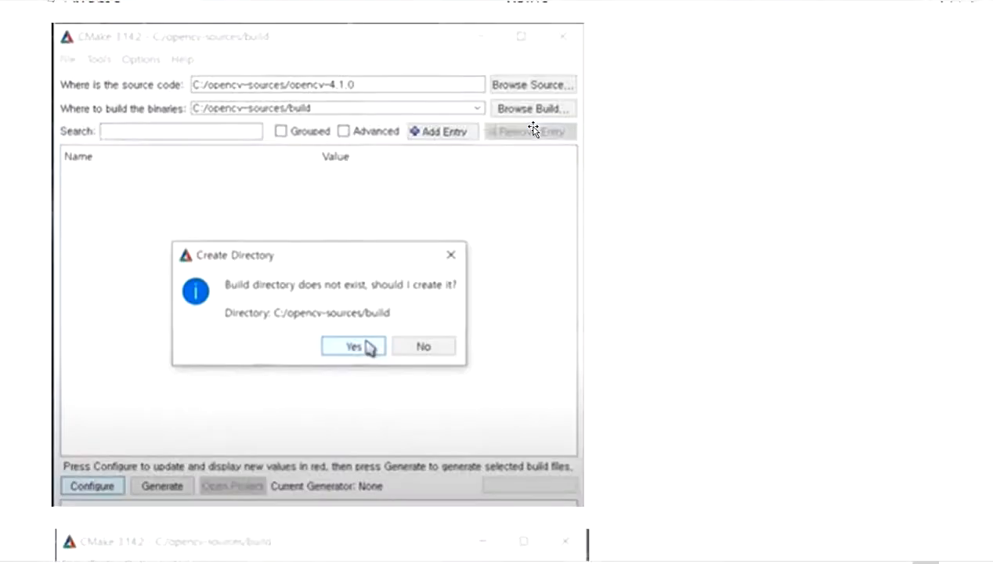
scroll(532, 129, down, 3)
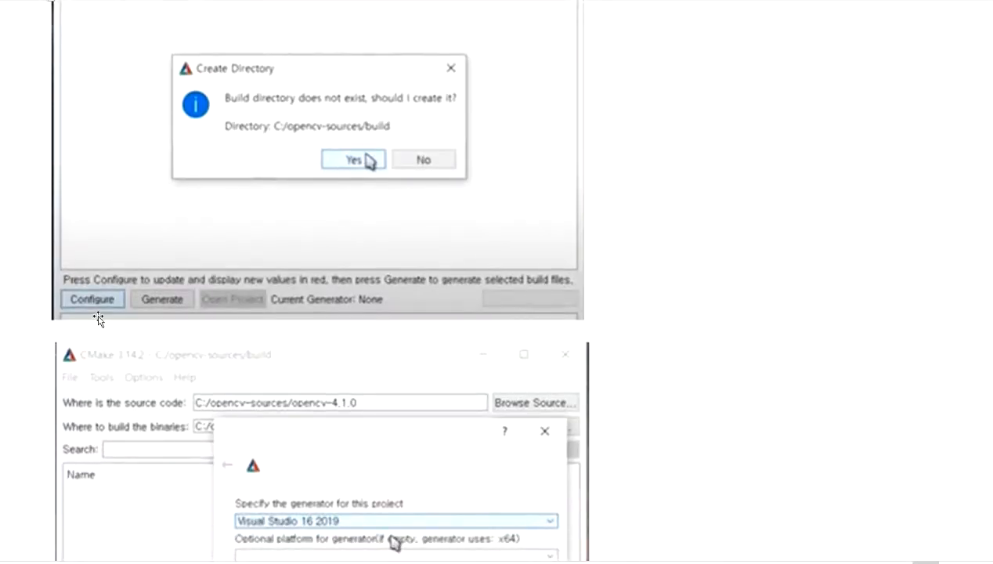
scroll(102, 297, up, 1)
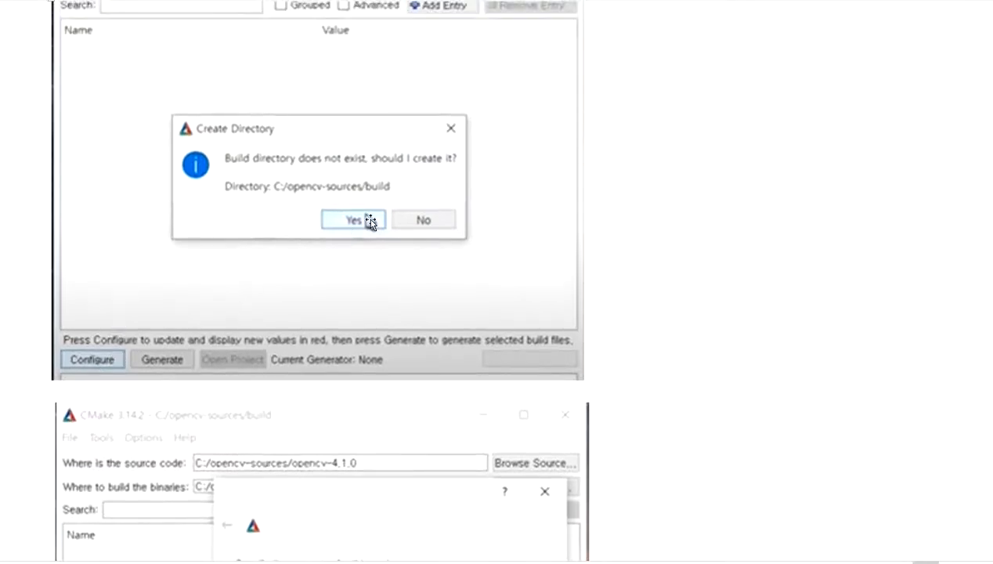
- Review the notes' screenshots of the Visual Studio 16 2019 generator choice, the configure run and the red options list
scroll(368, 223, down, 6)
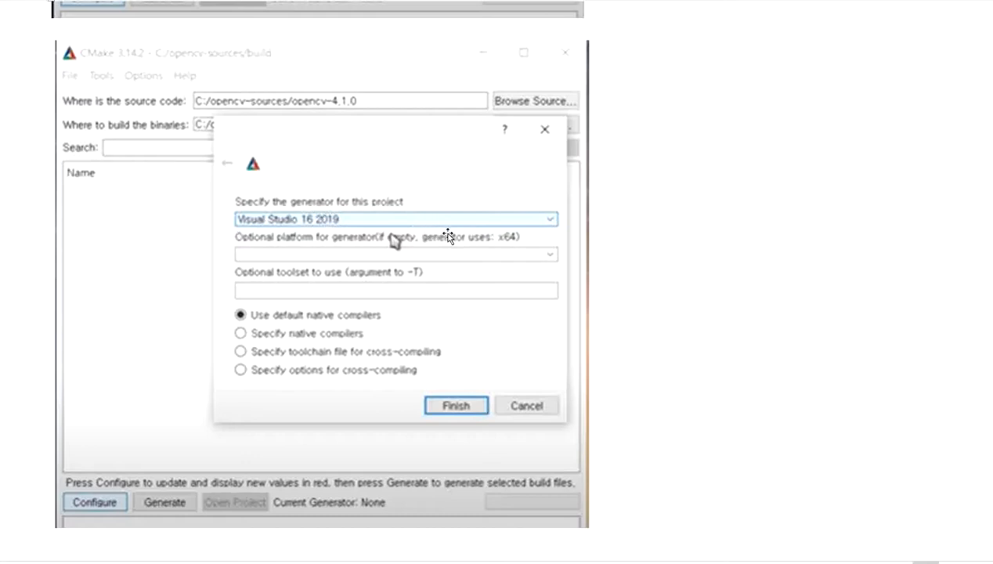
scroll(448, 231, down, 3)
scroll(474, 291, down, 12)
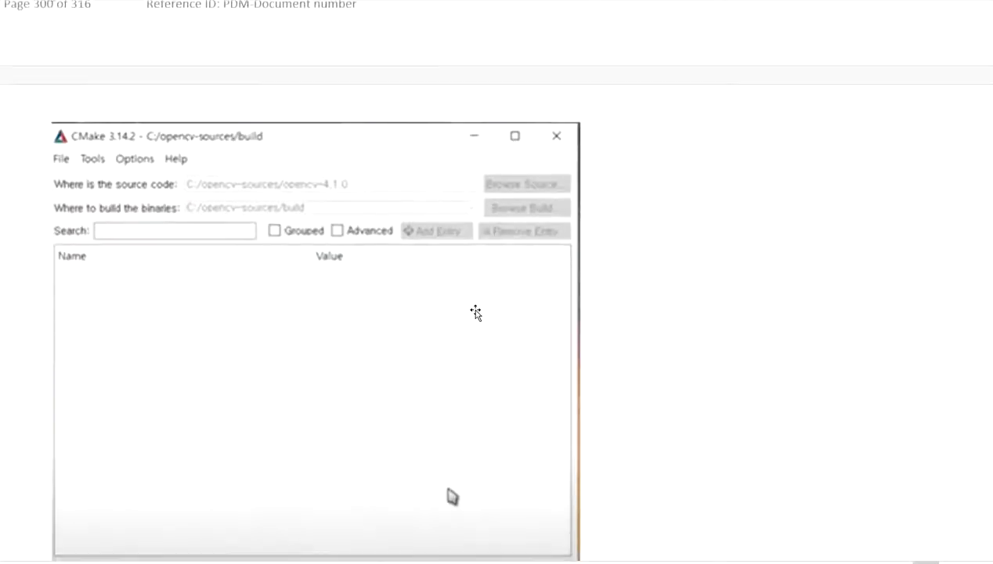
scroll(483, 308, down, 1)
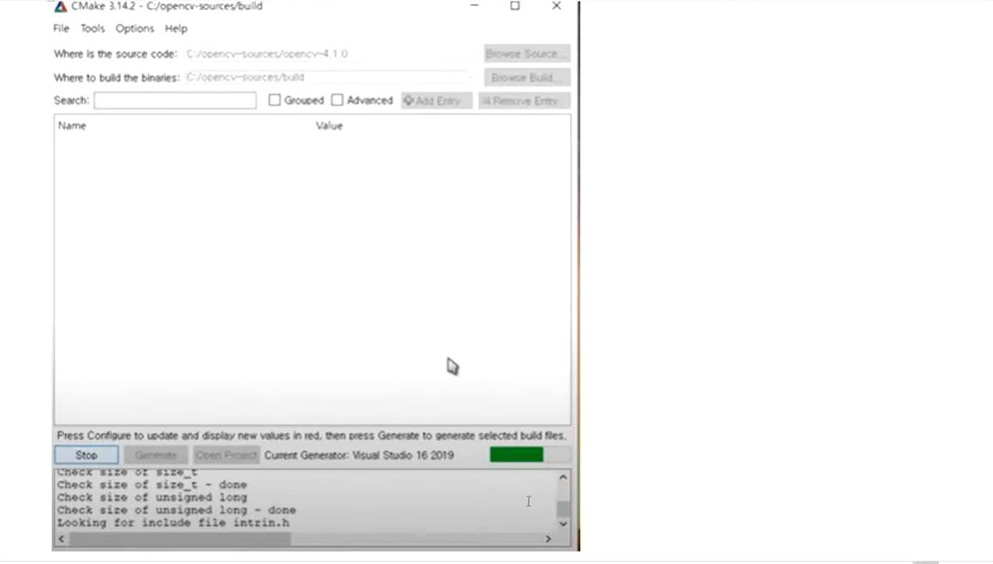
scroll(427, 346, up, 2)
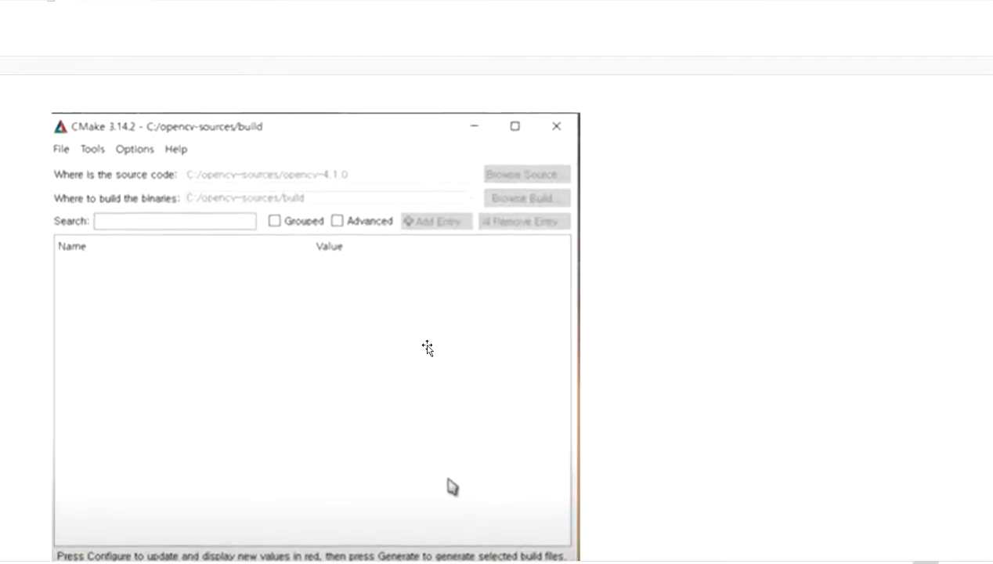
scroll(428, 348, down, 5)
scroll(427, 352, down, 5)
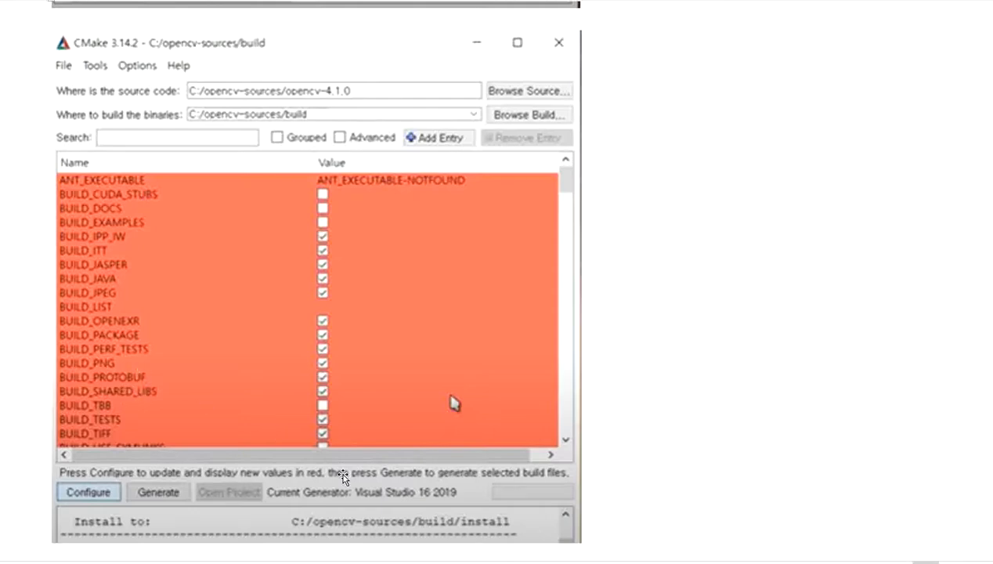
- Switch to CMake, look over its options list from the beginning, and minimize it to return to the Word notes
key(alt+Tab)
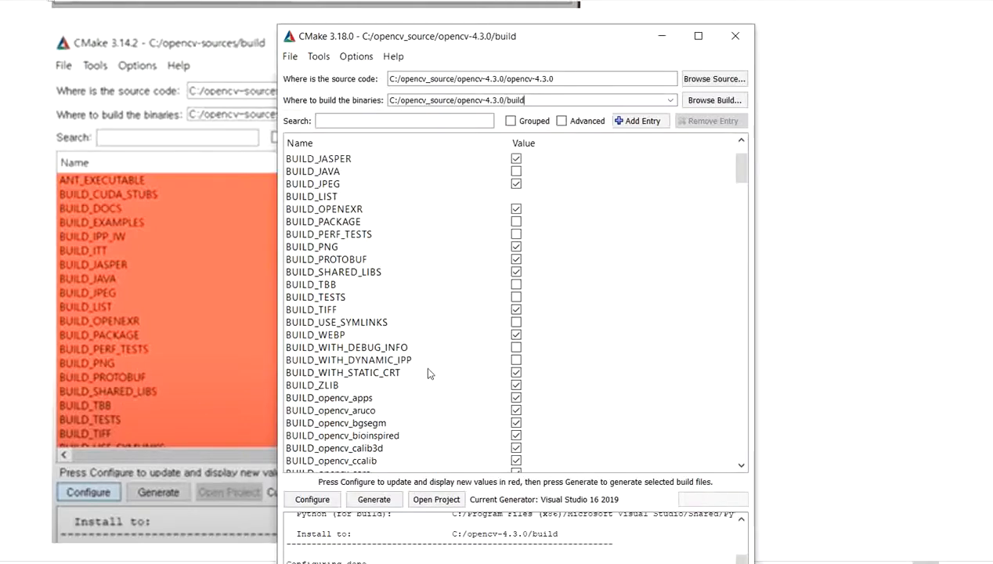
scroll(427, 395, up, 2)
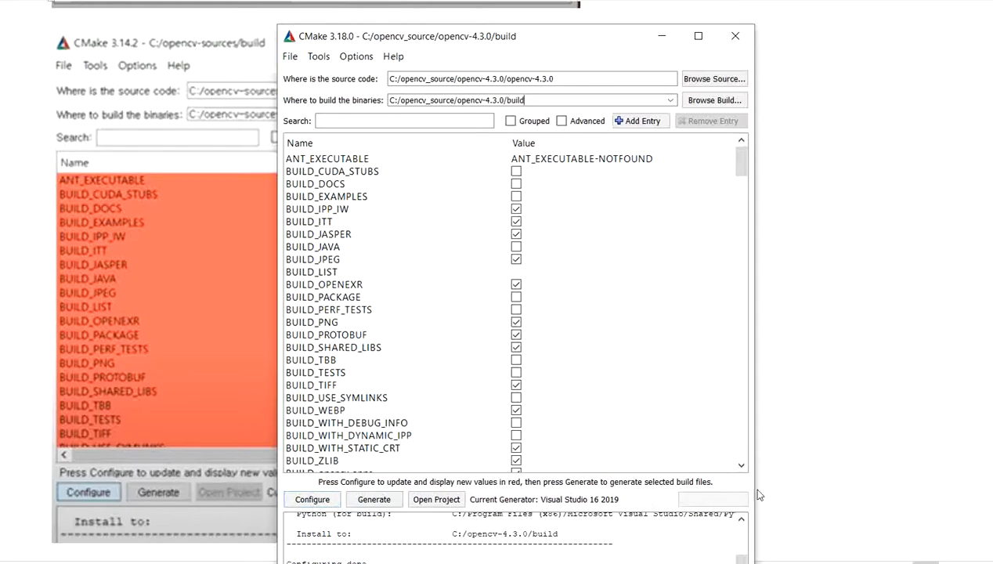
click(661, 36)
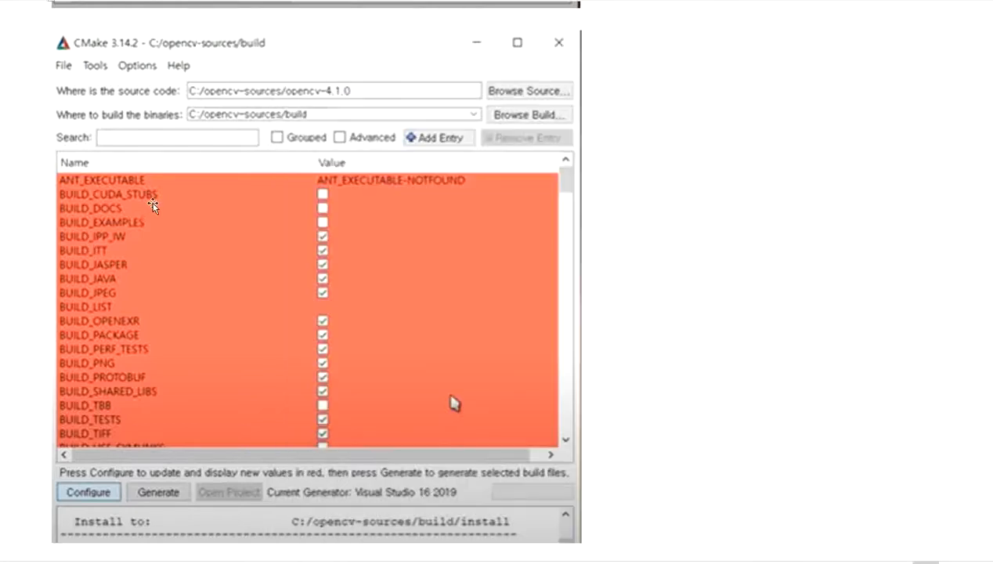
- Find the tests search screenshot in the notes, switch to CMake, and filter its options by "test"
scroll(174, 295, down, 10)
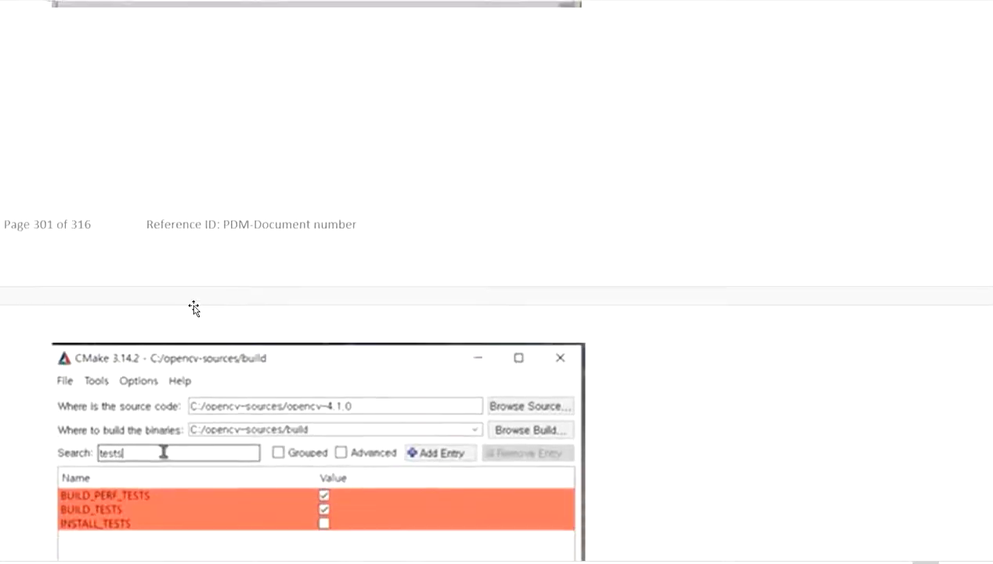
scroll(197, 317, down, 4)
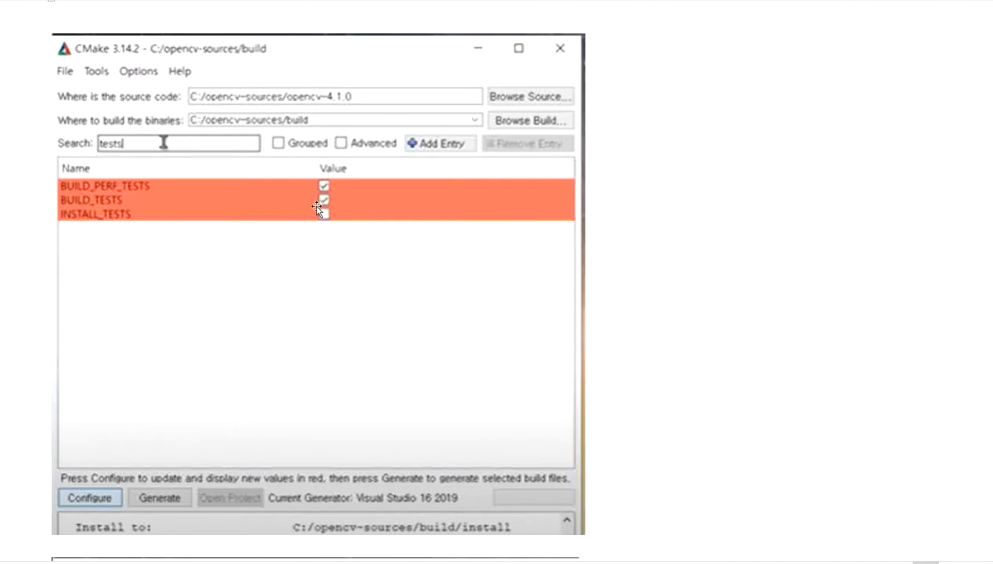
key(alt+Tab)
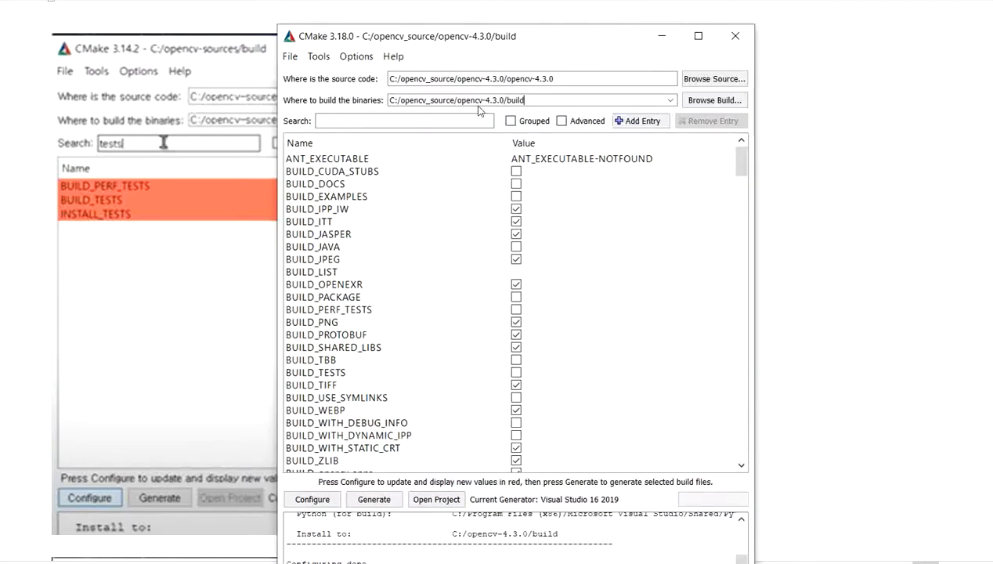
click(415, 117)
text(test)
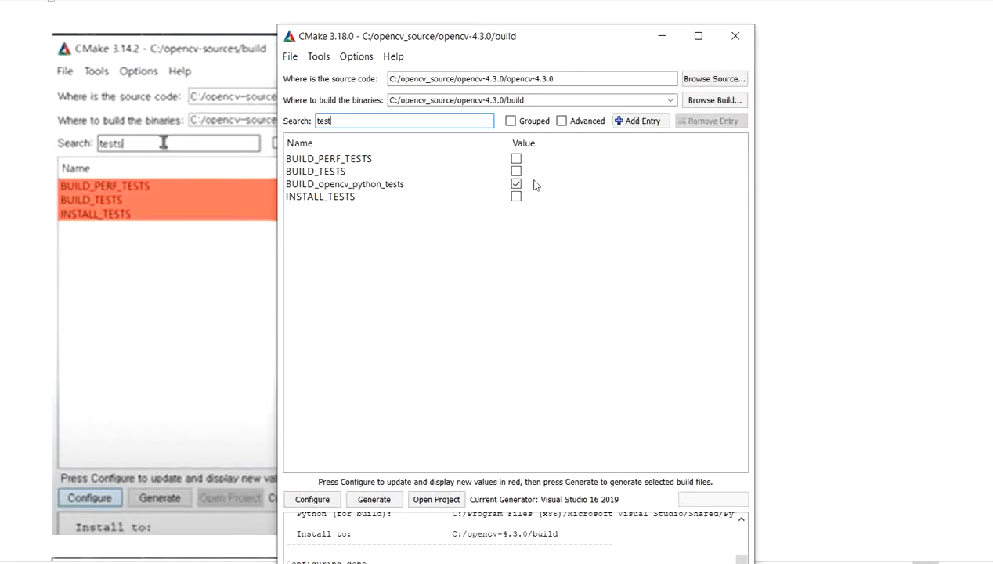
- Check the OPENCV_EXTRA_MODULES_PATH screenshot in the notes, return to CMake, and filter its options by "extra"
click(656, 41)
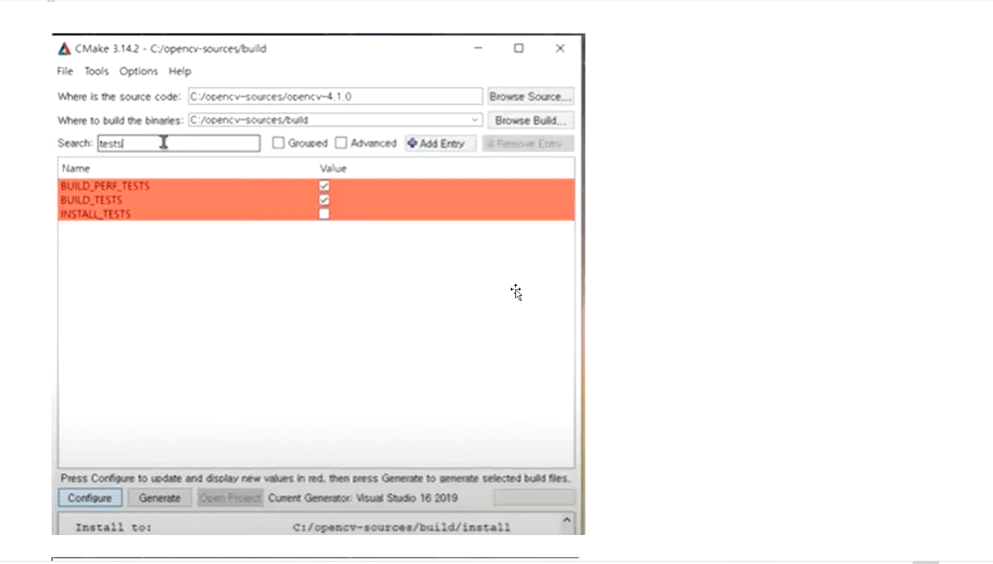
scroll(516, 291, down, 5)
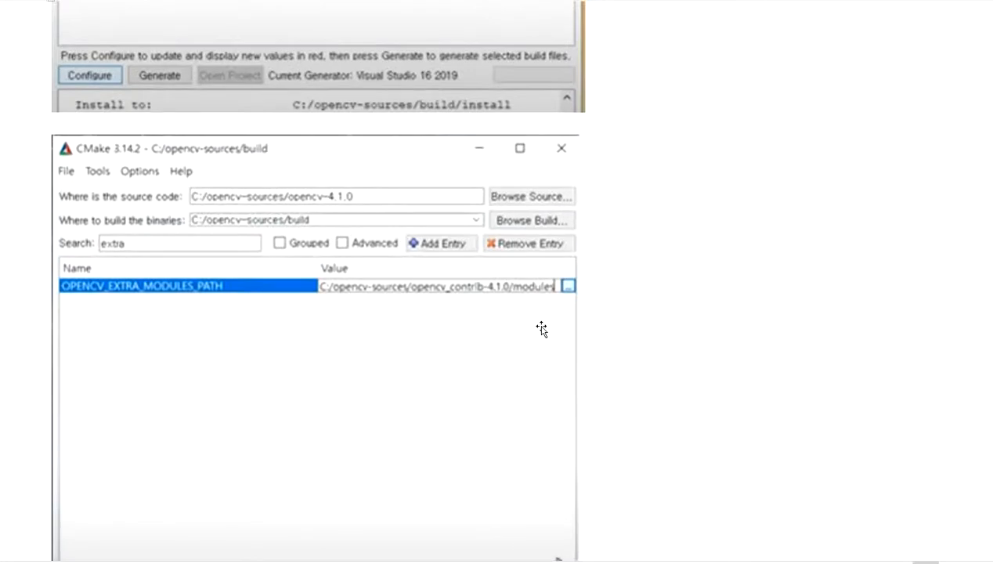
scroll(527, 326, down, 1)
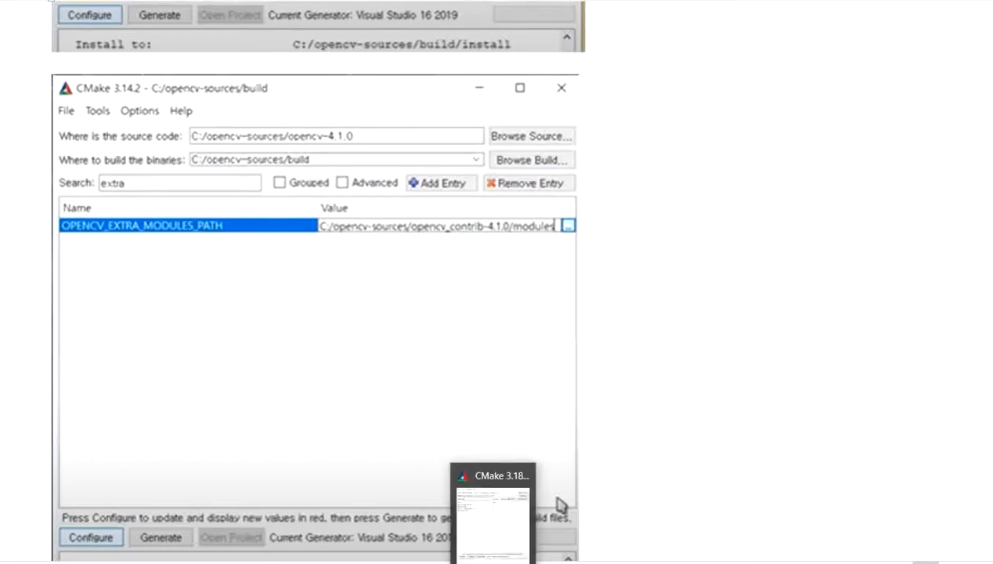
click(501, 545)
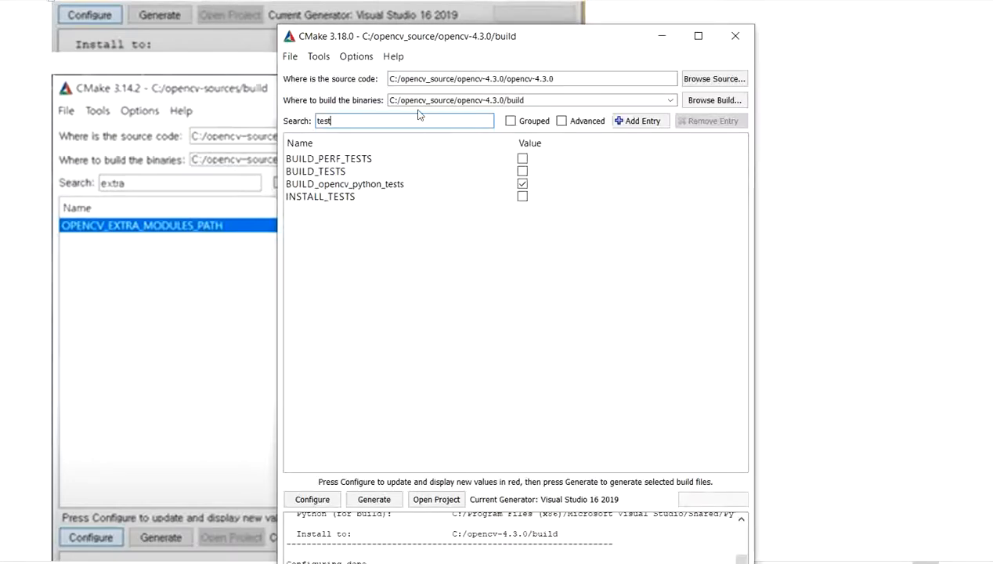
double_click(356, 125)
text(extra)
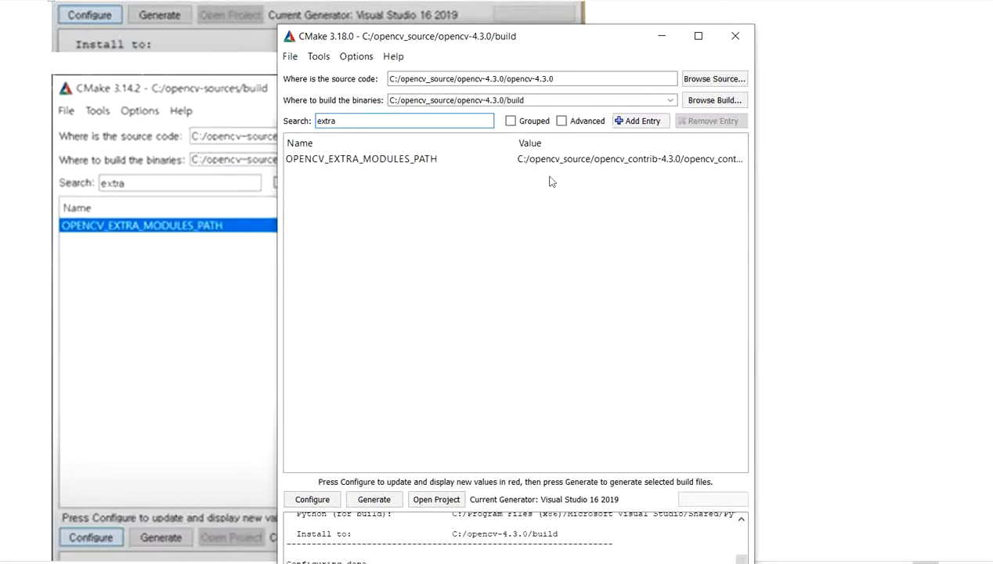
- Set OPENCV_EXTRA_MODULES_PATH to the modules folder inside C:/opencv_source/opencv_contrib-4.3.0/opencv_contrib-4.3.0
double_click(583, 161)
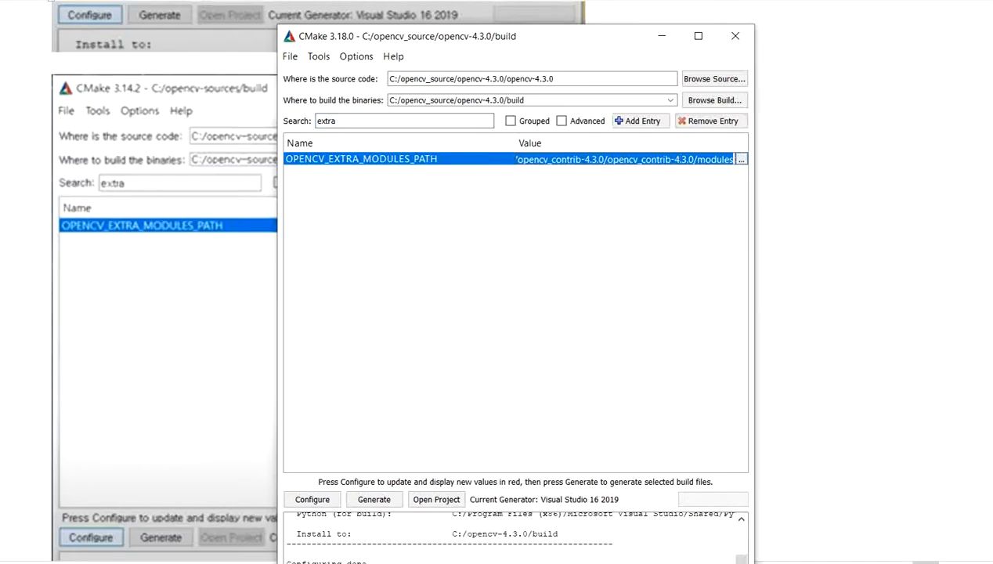
click(741, 159)
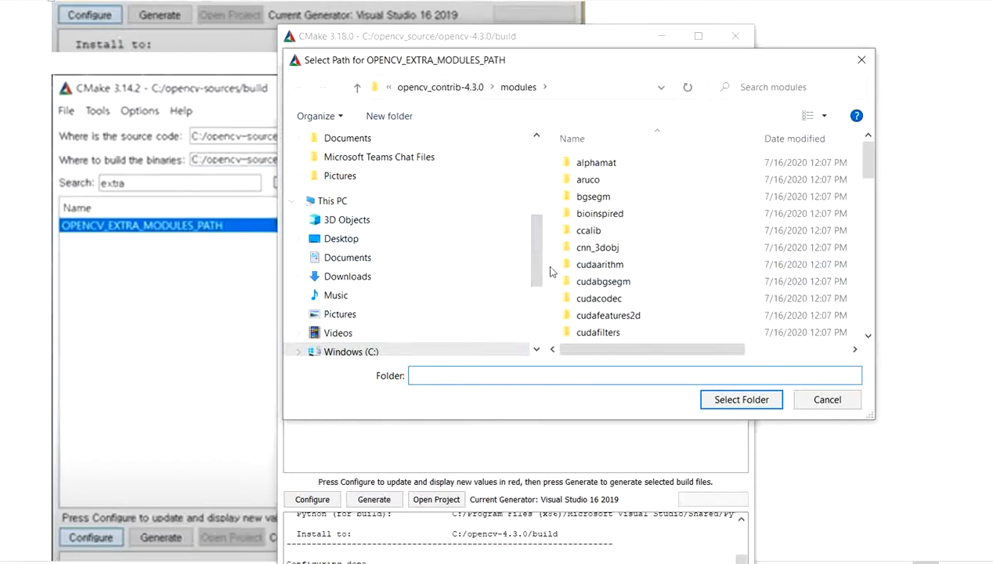
scroll(538, 259, down, 3)
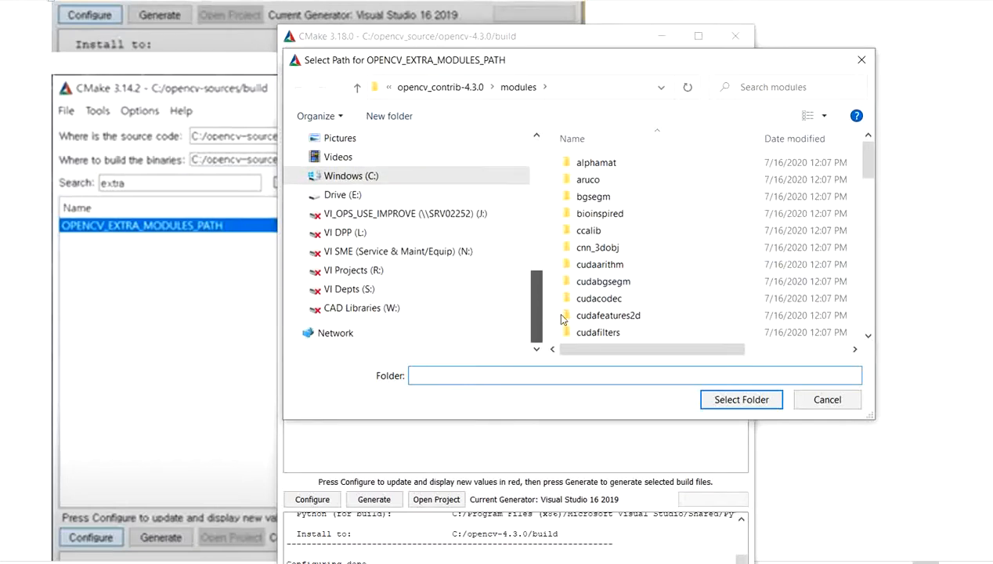
click(394, 179)
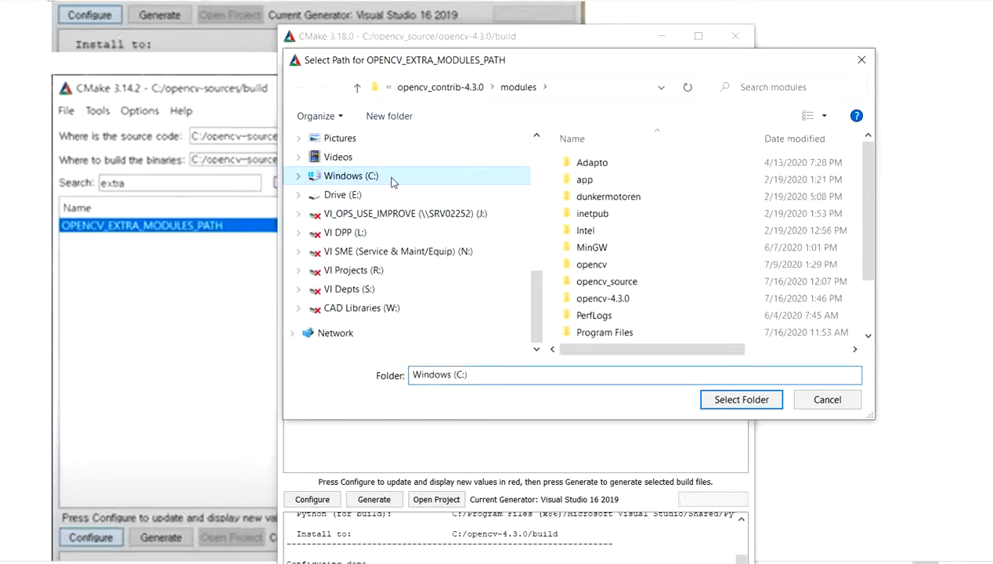
double_click(618, 283)
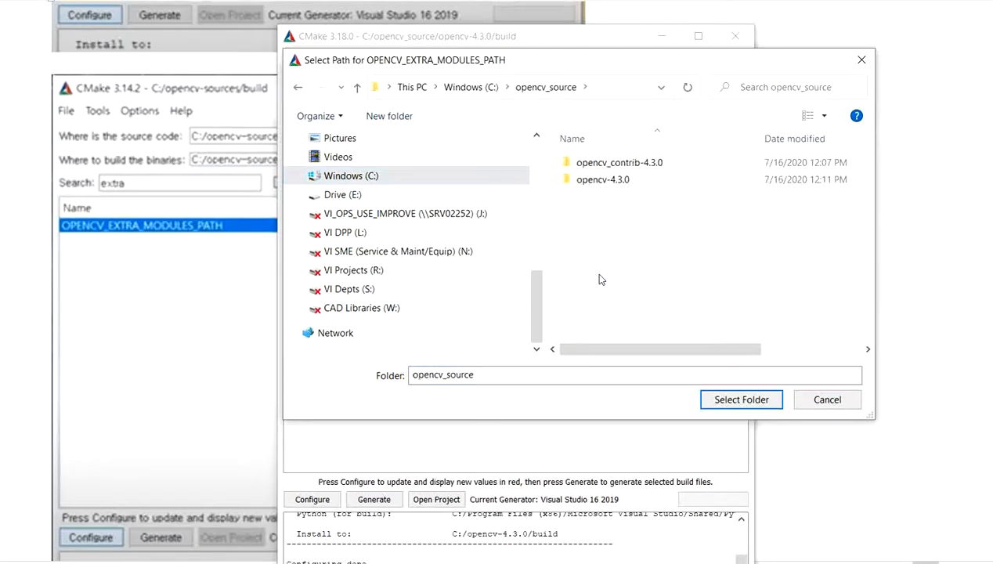
double_click(658, 164)
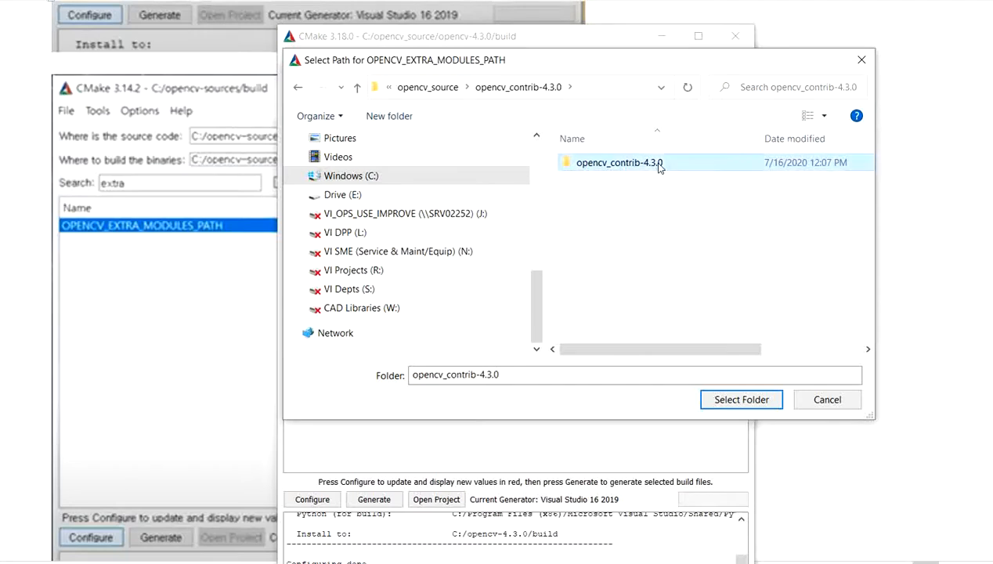
double_click(618, 163)
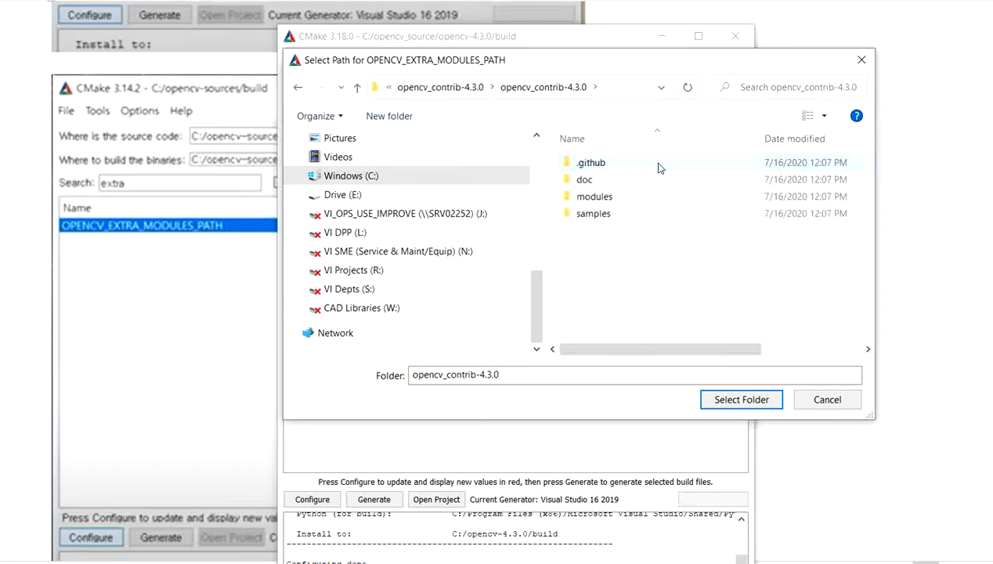
click(600, 200)
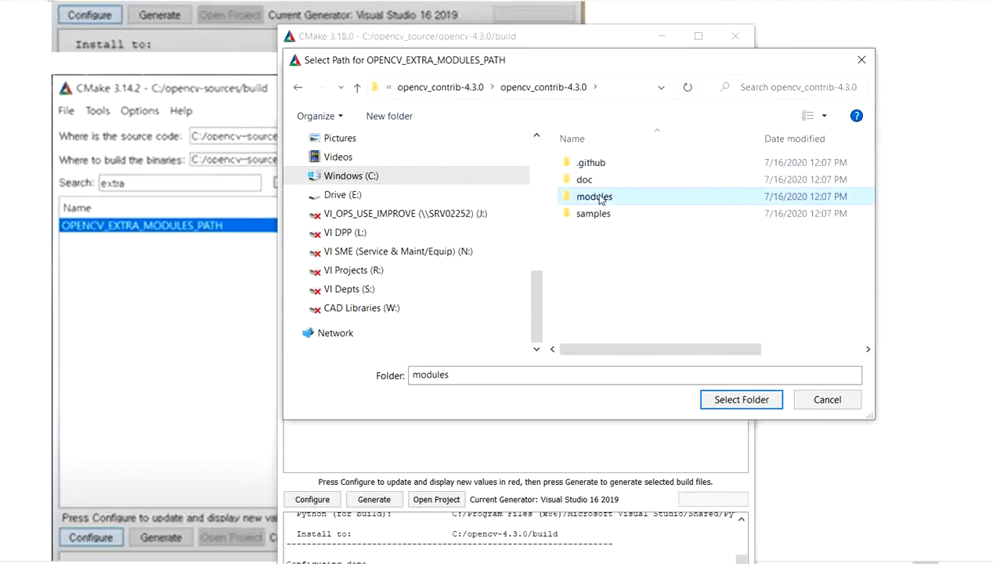
key(Return)
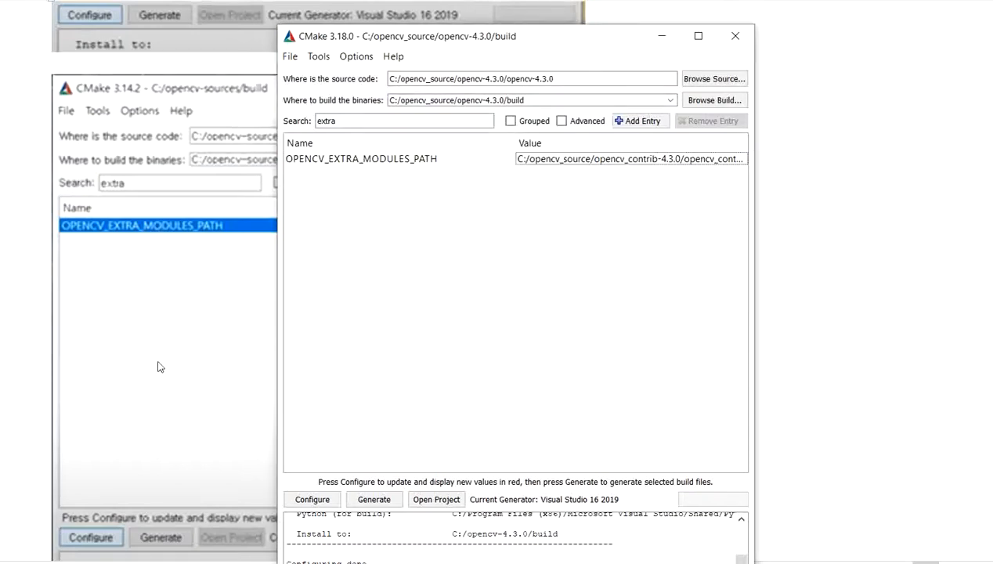
- Find the OPENCV_ENABLE_NONFREE screenshot in the Word notes, return to CMake, and filter its options by "nonfree"
key(alt+Tab)
scroll(631, 346, down, 10)
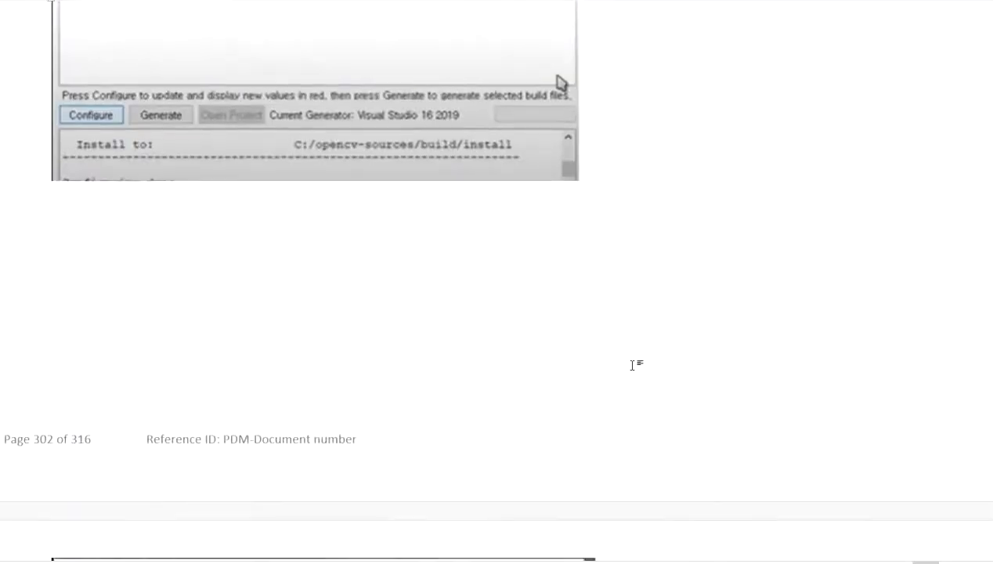
scroll(634, 363, down, 7)
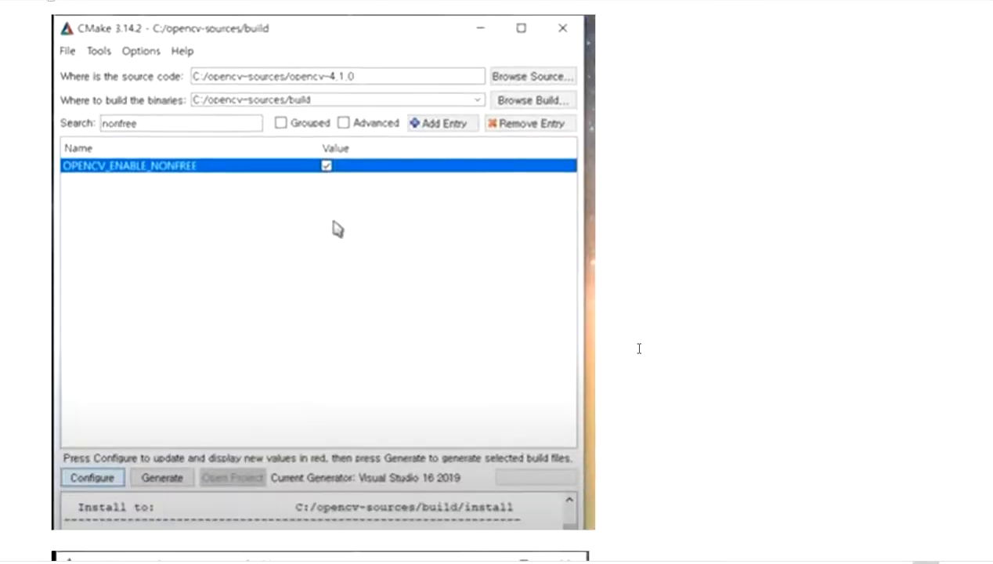
scroll(630, 337, up, 2)
click(326, 166)
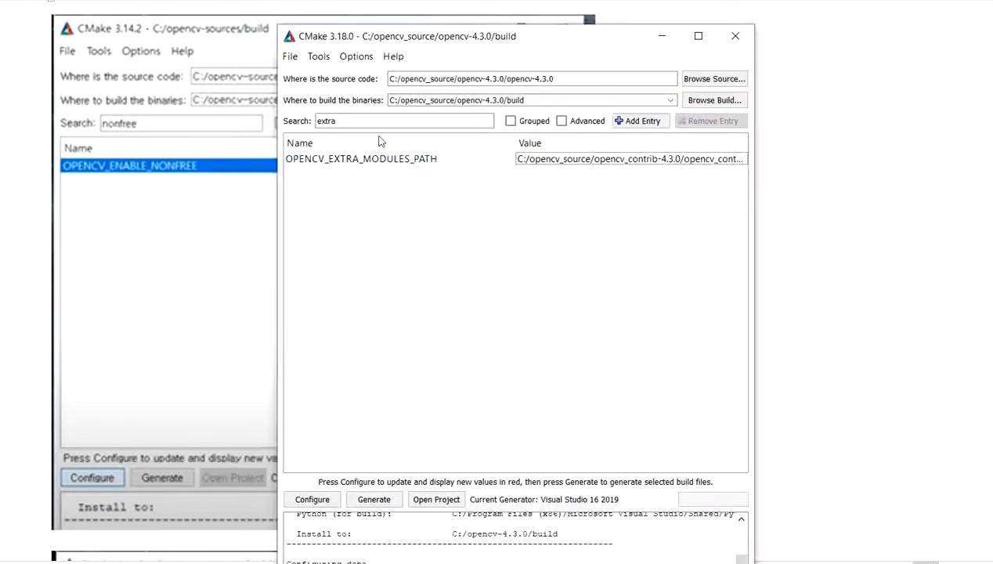
double_click(376, 121)
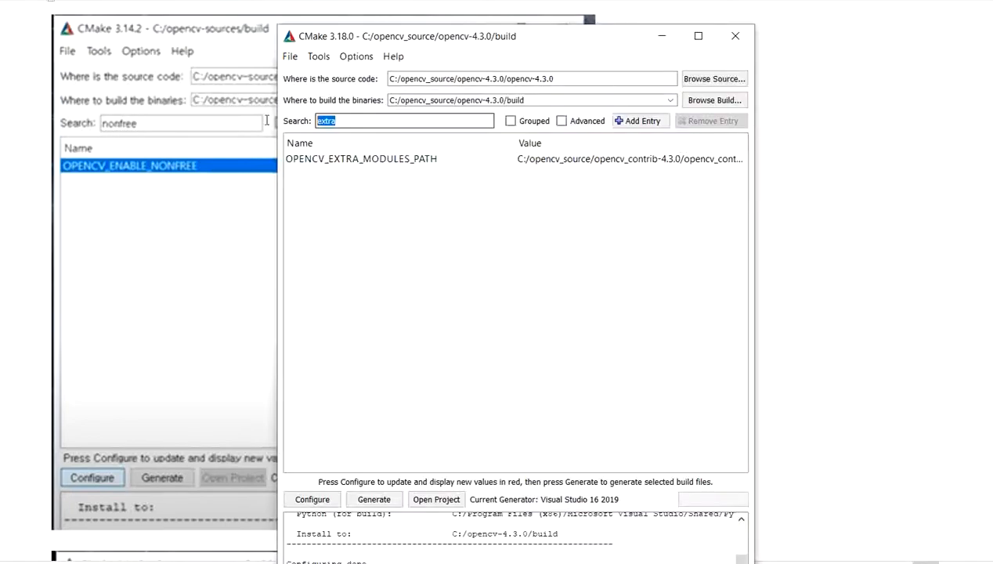
text(nonfree)
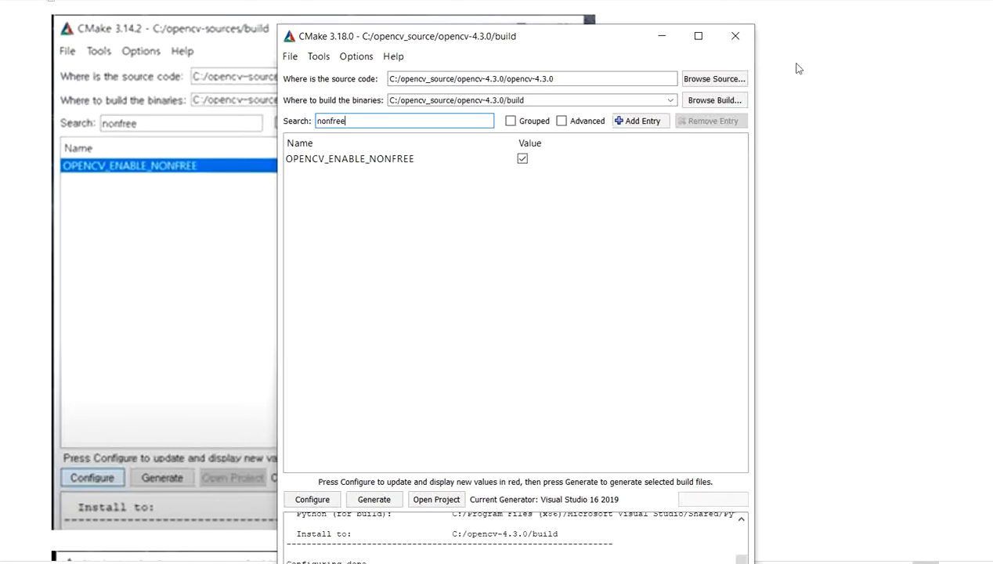
- Minimize CMake, find the install options screenshot in the notes, and filter CMake's options by "install"
click(660, 37)
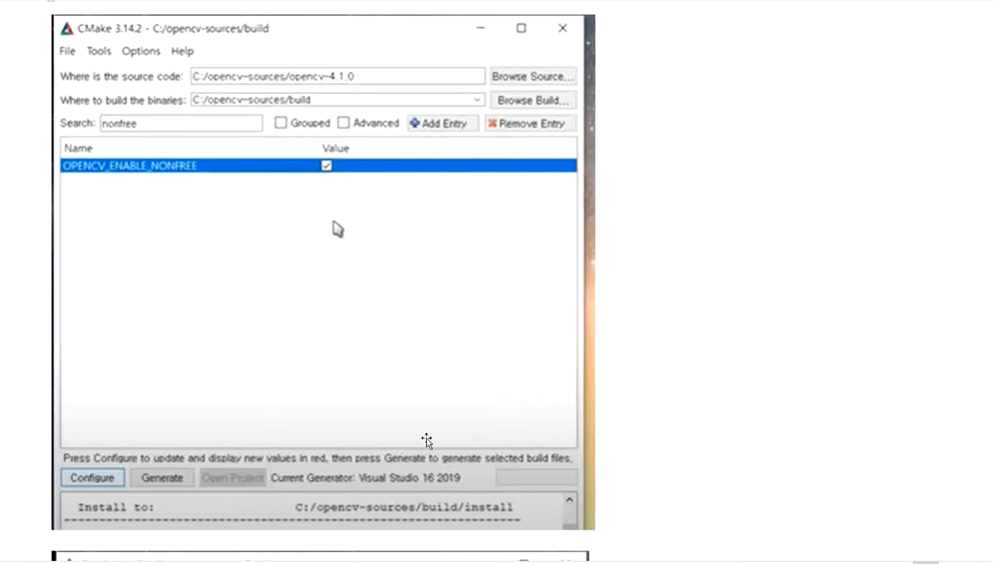
scroll(705, 368, down, 6)
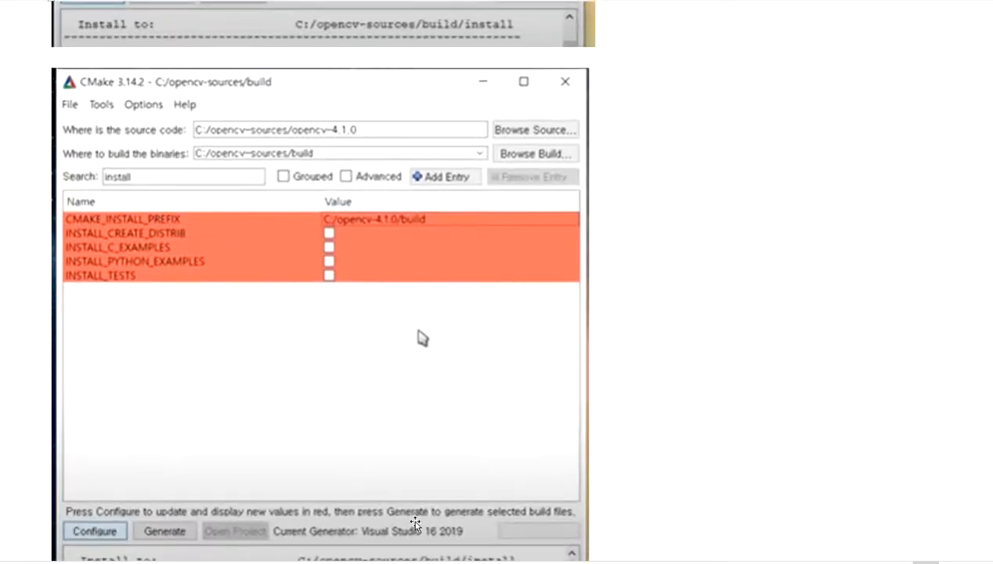
scroll(320, 282, down, 1)
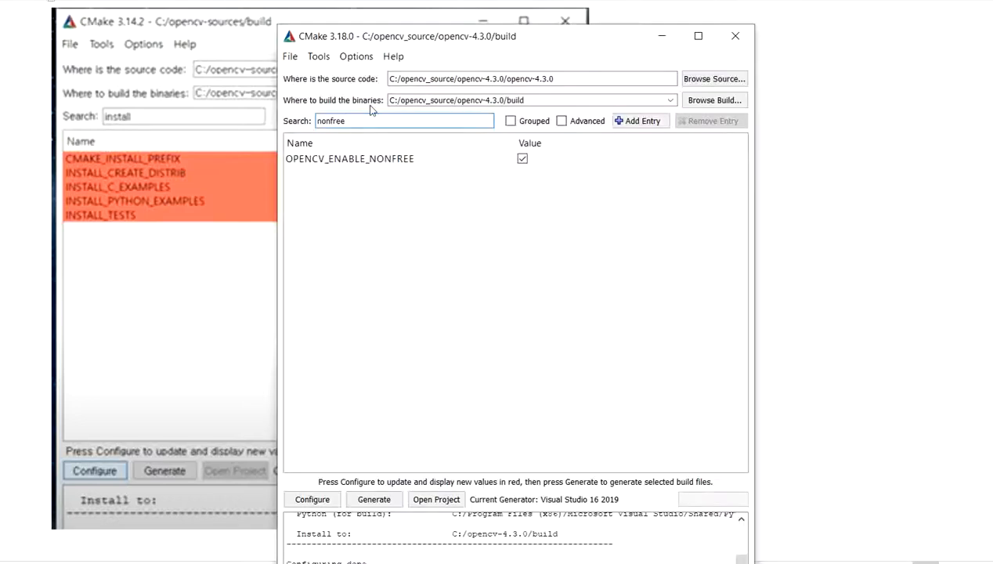
text(ins)
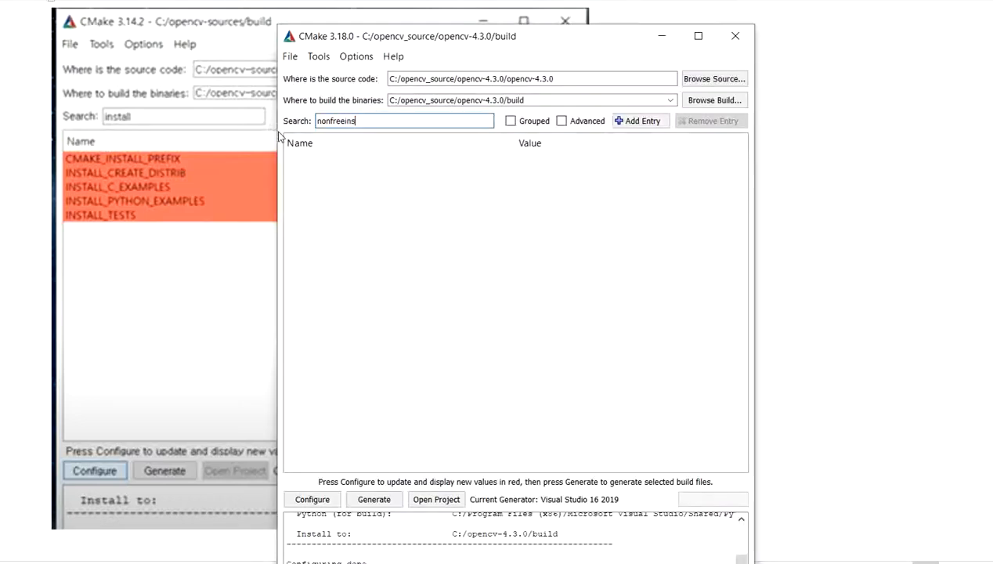
text(tall)
key(ctrl+a)
key(BackSpace)
text(insta)
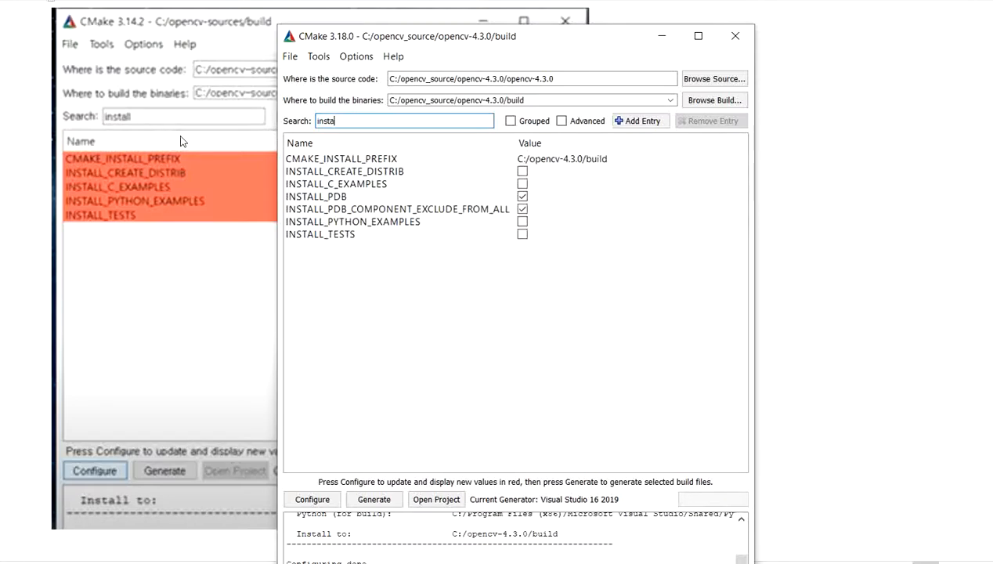
- Open the CMAKE_INSTALL_PREFIX value, inspect the C:\opencv-4.3.0 folder in File Explorer, and minimize the Explorer window
click(623, 159)
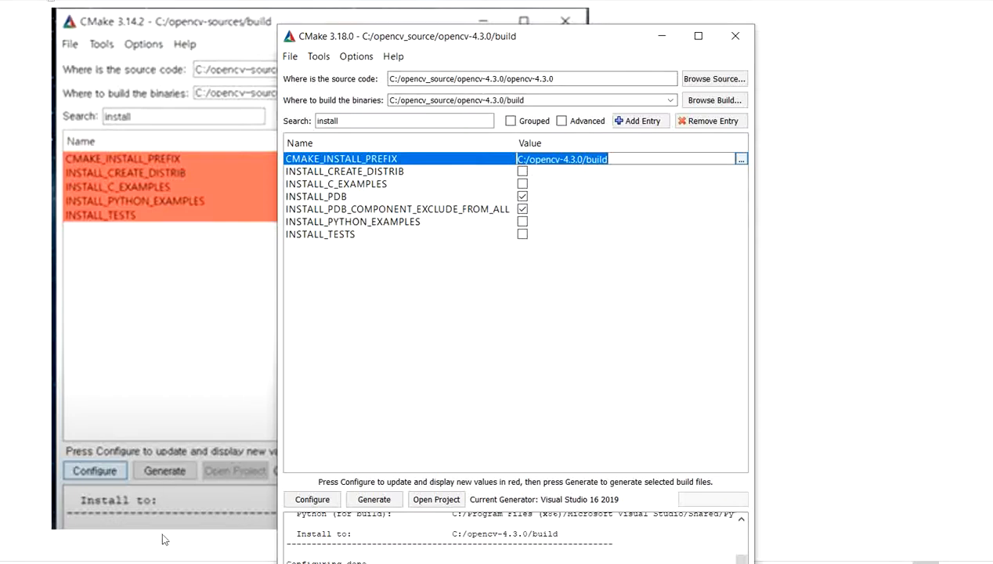
click(146, 560)
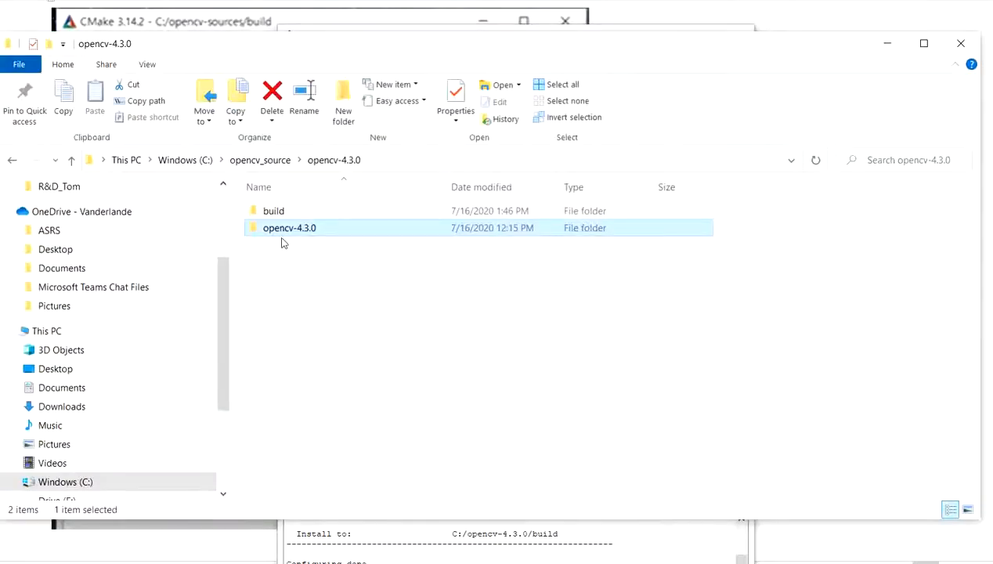
click(186, 160)
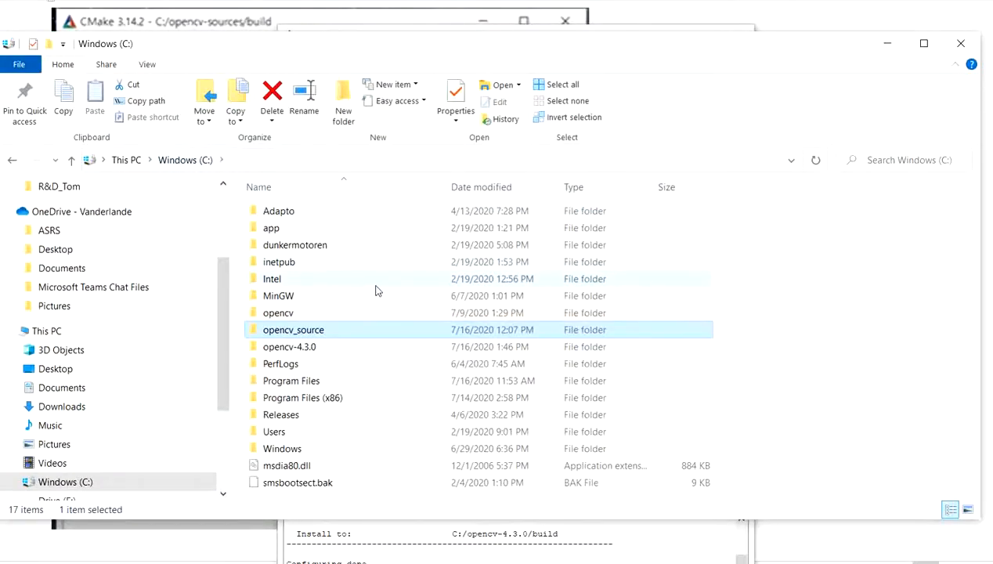
click(285, 348)
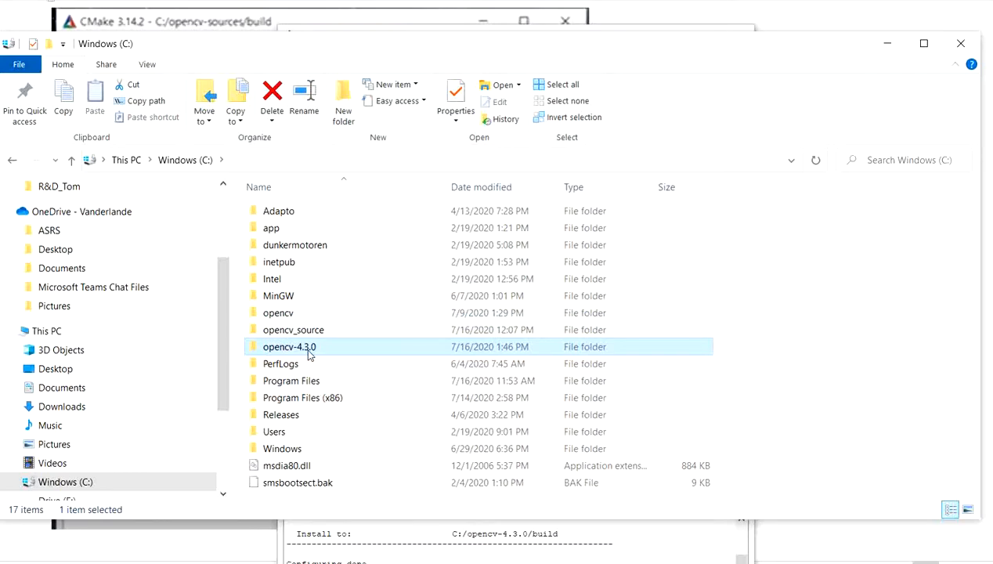
double_click(307, 350)
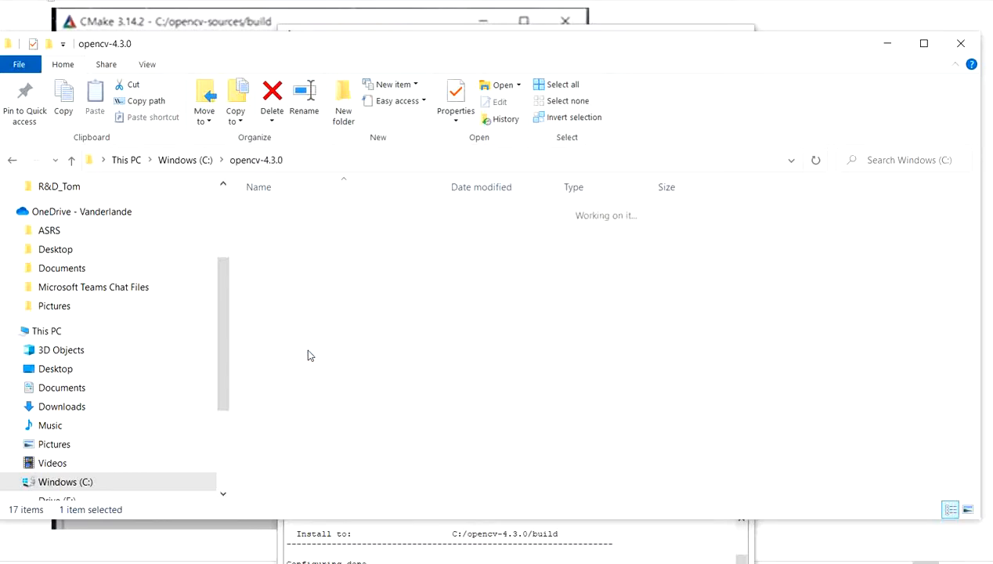
click(887, 43)
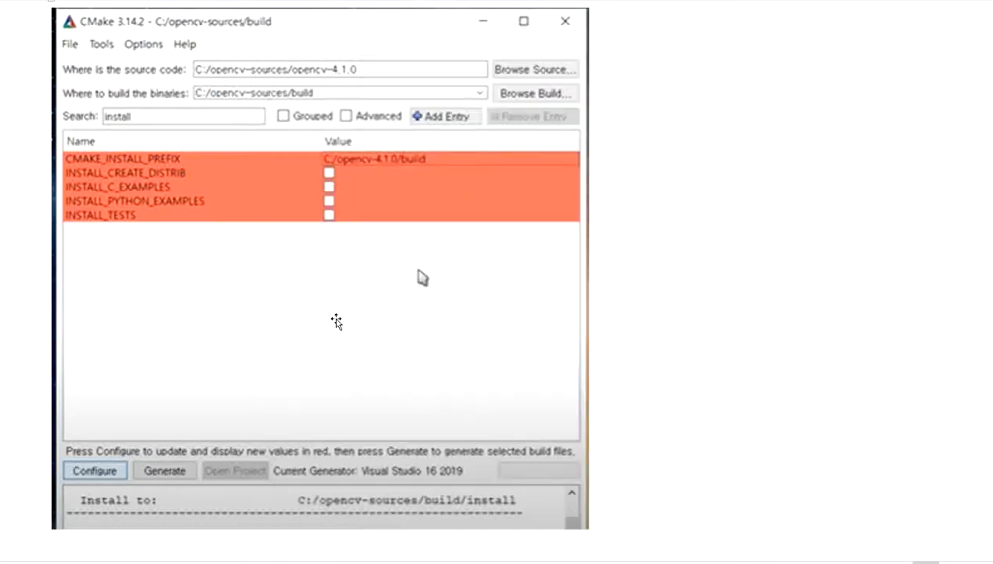
- Review the notes' screenshots of the "build" search, including the BUILD_JAVA and BUILD_PACKAGE settings
scroll(336, 321, down, 6)
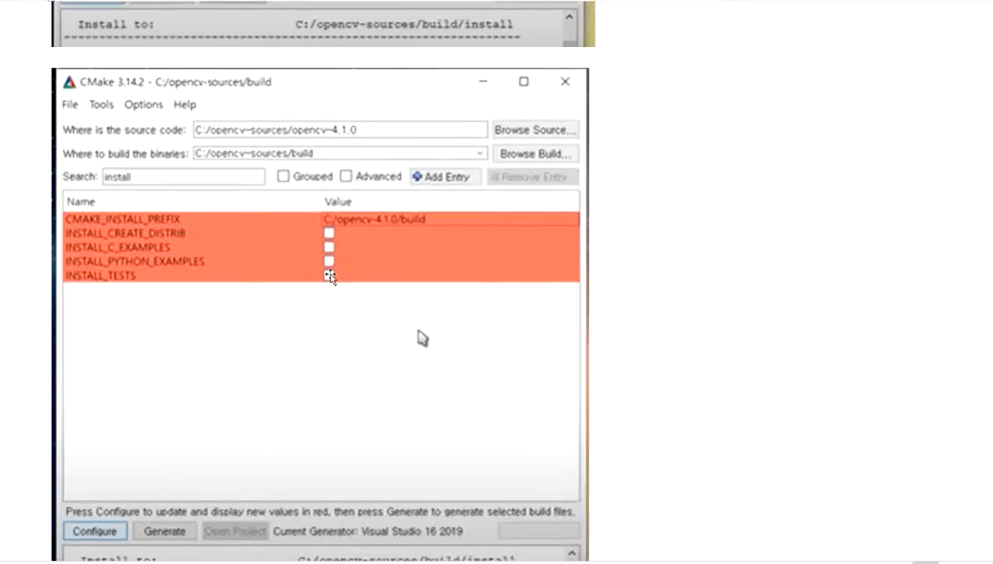
scroll(332, 279, down, 10)
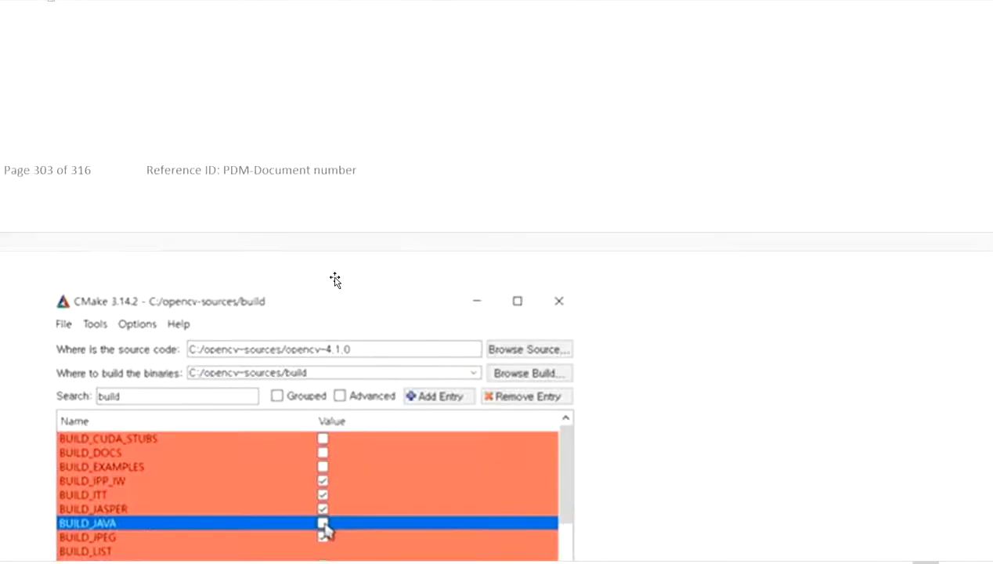
scroll(334, 280, down, 5)
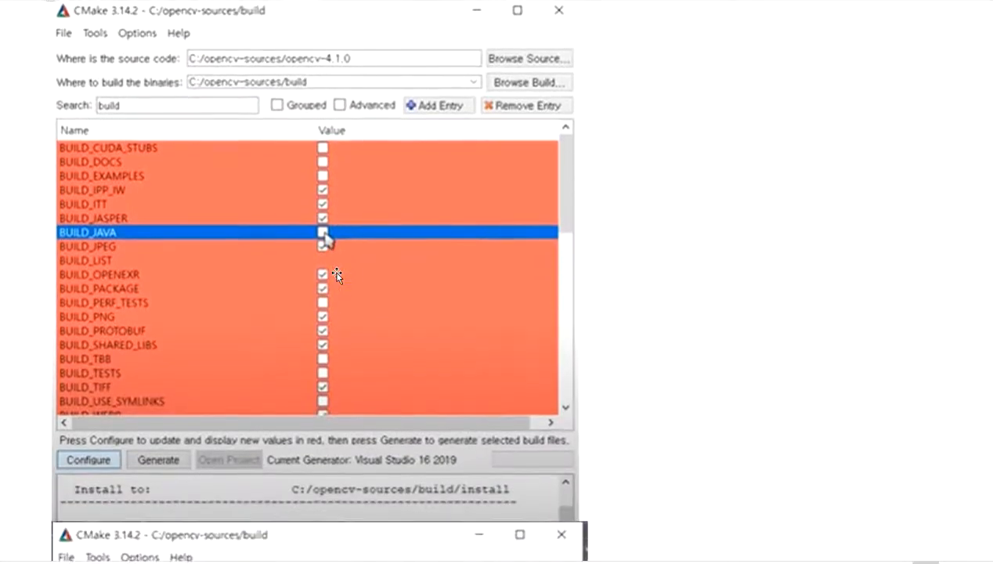
scroll(337, 275, down, 2)
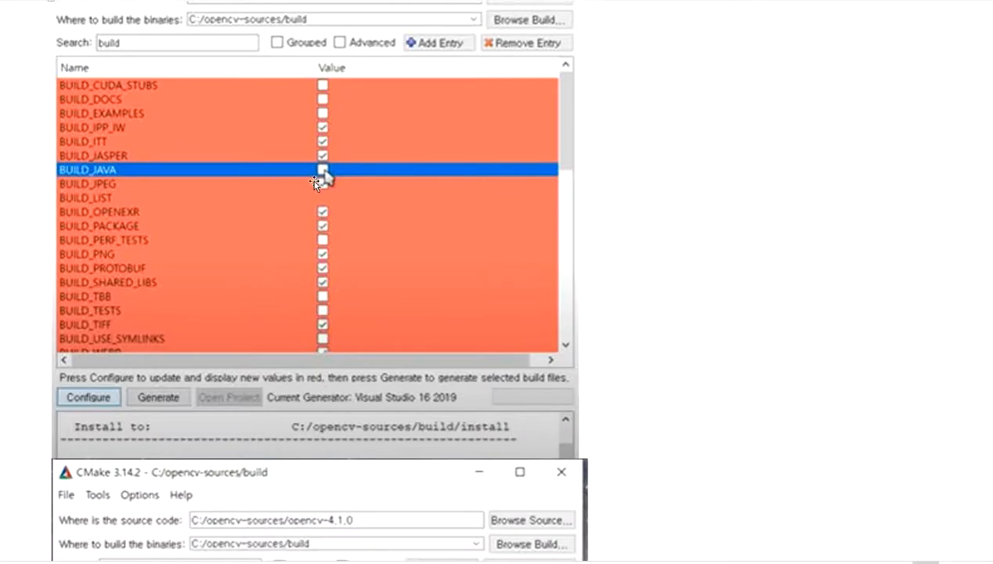
scroll(366, 210, down, 10)
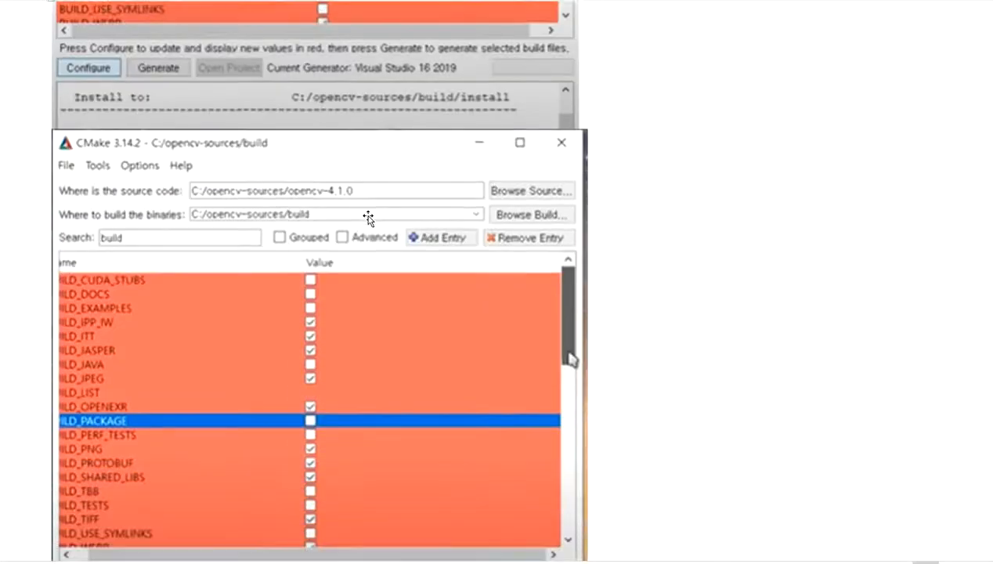
scroll(291, 352, down, 2)
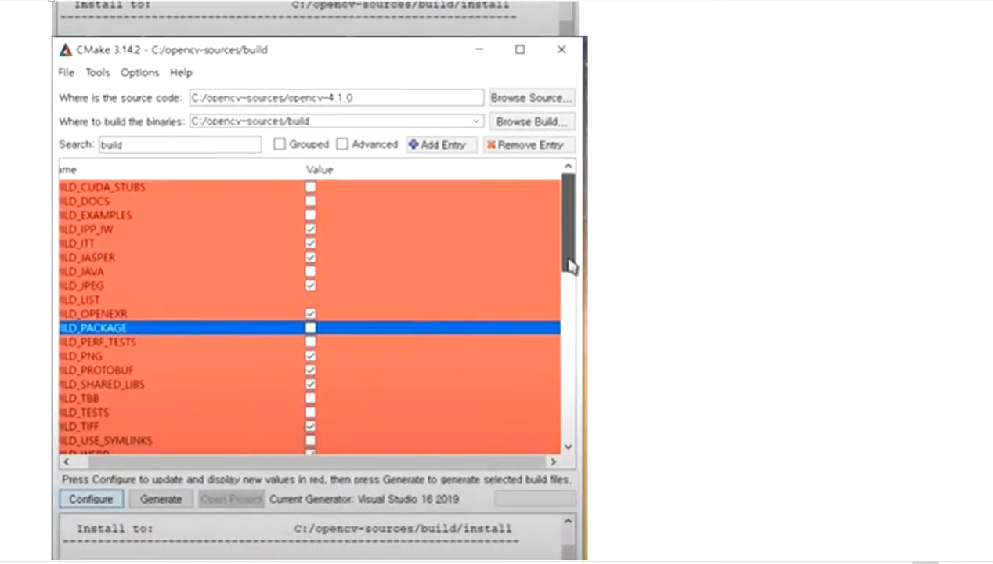
- Switch to CMake, filter its options by "build", and look through the BUILD entries and OpenCV module checkboxes
key(alt+Tab)
drag(340, 120, 267, 120)
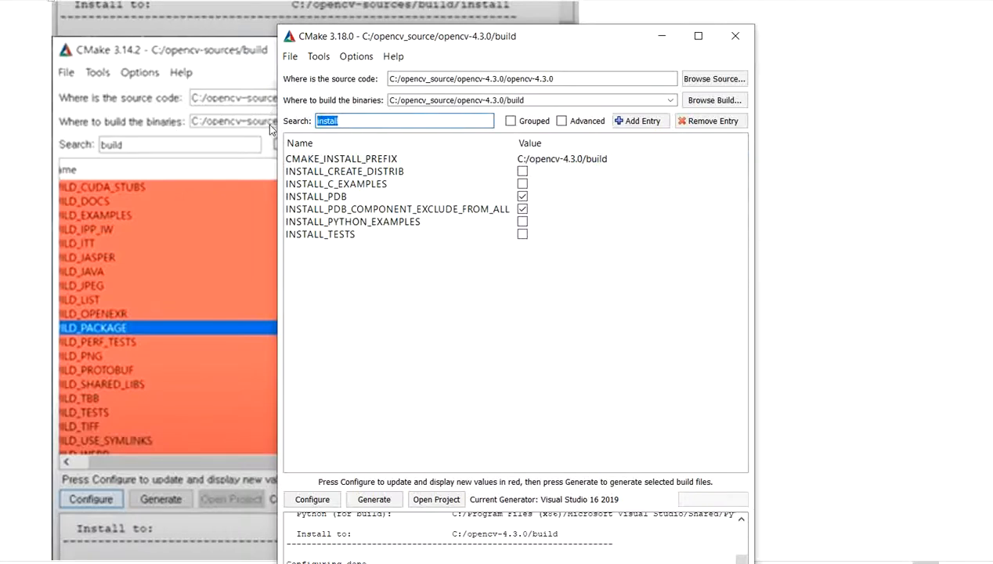
text(build)
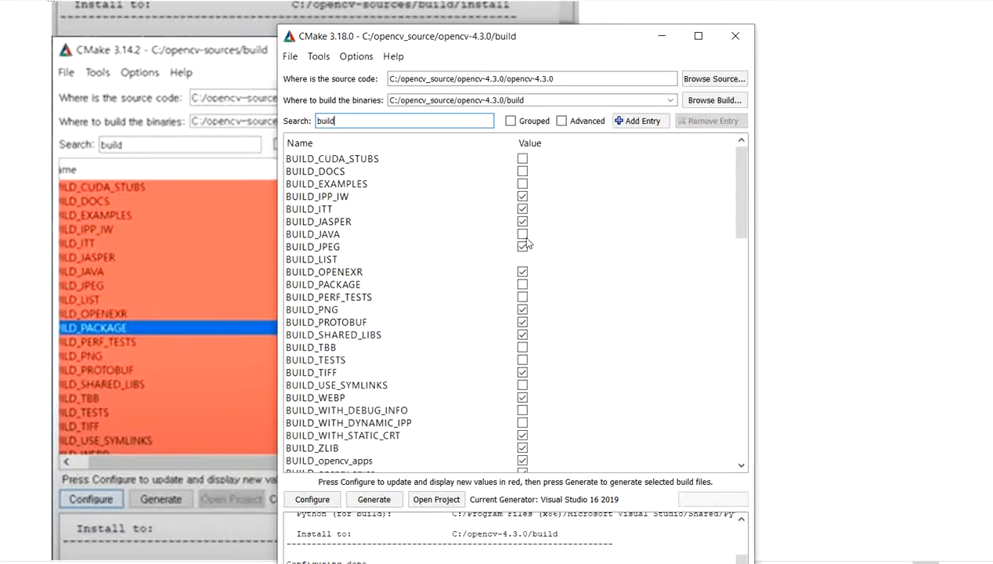
scroll(548, 275, down, 3)
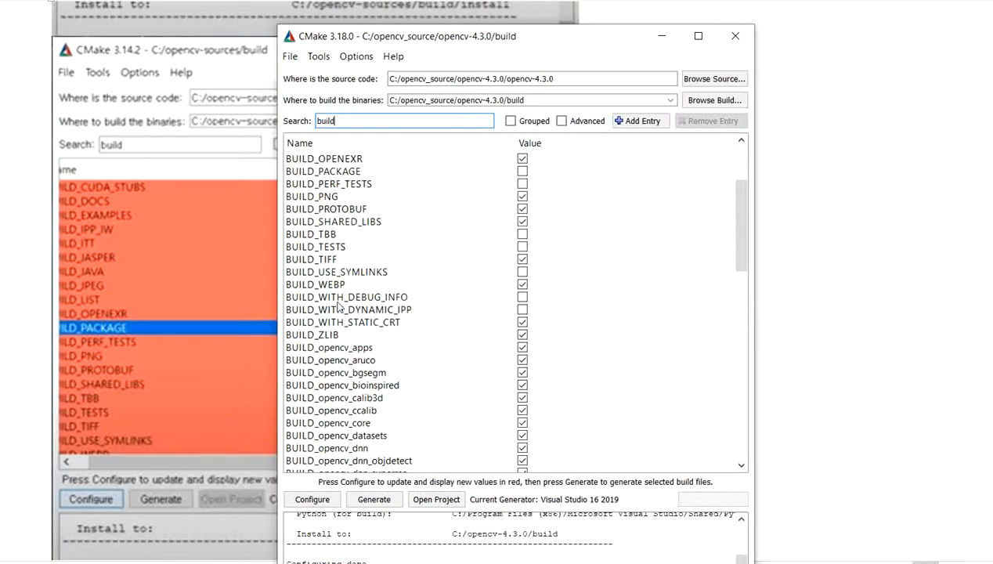
scroll(338, 307, down, 15)
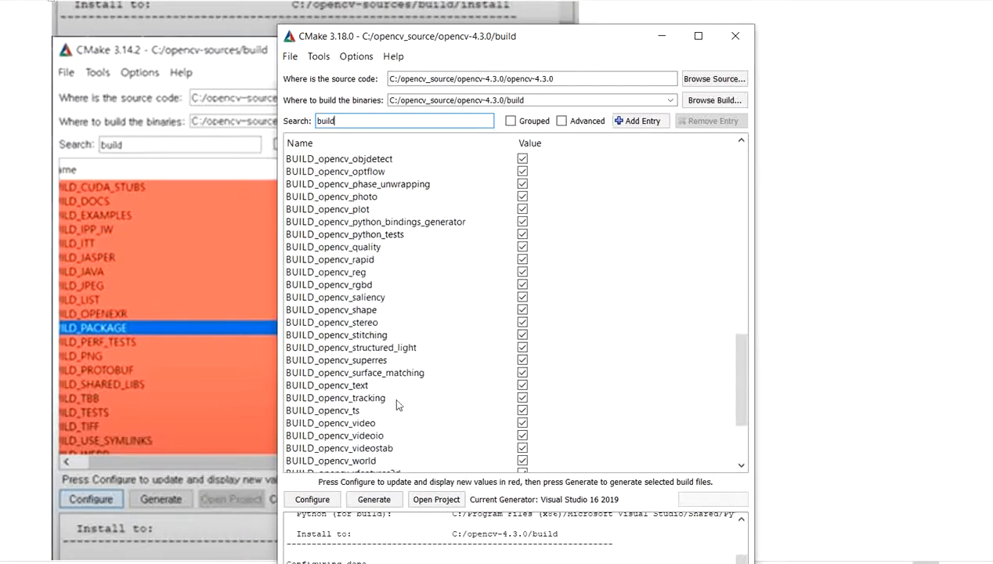
scroll(396, 403, down, 3)
scroll(431, 401, up, 12)
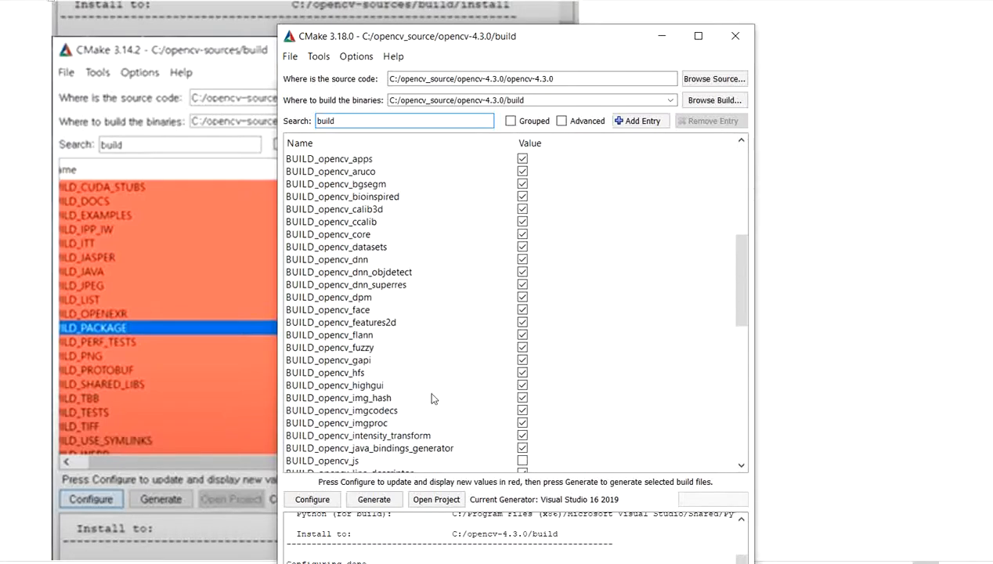
- Check the BUILD_PACKAGE setting in CMake, then return to the notes and find the screenshot of the "with" search
scroll(433, 399, up, 6)
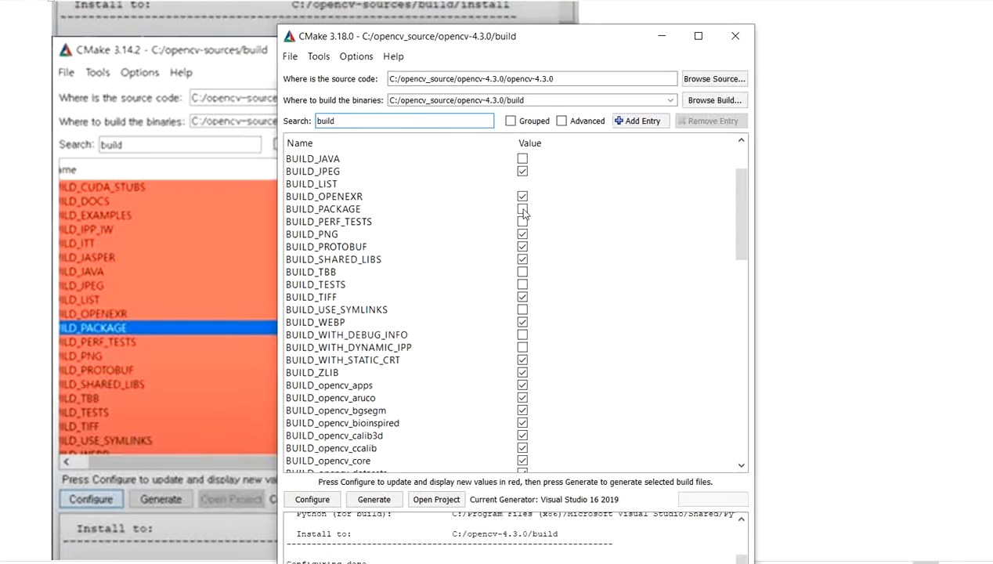
click(825, 210)
scroll(705, 305, down, 3)
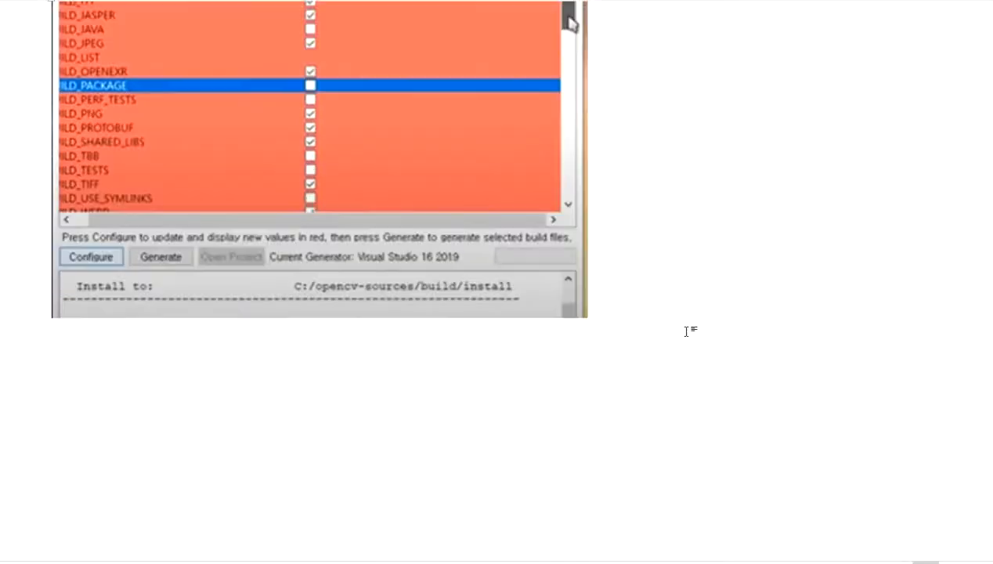
scroll(686, 331, down, 9)
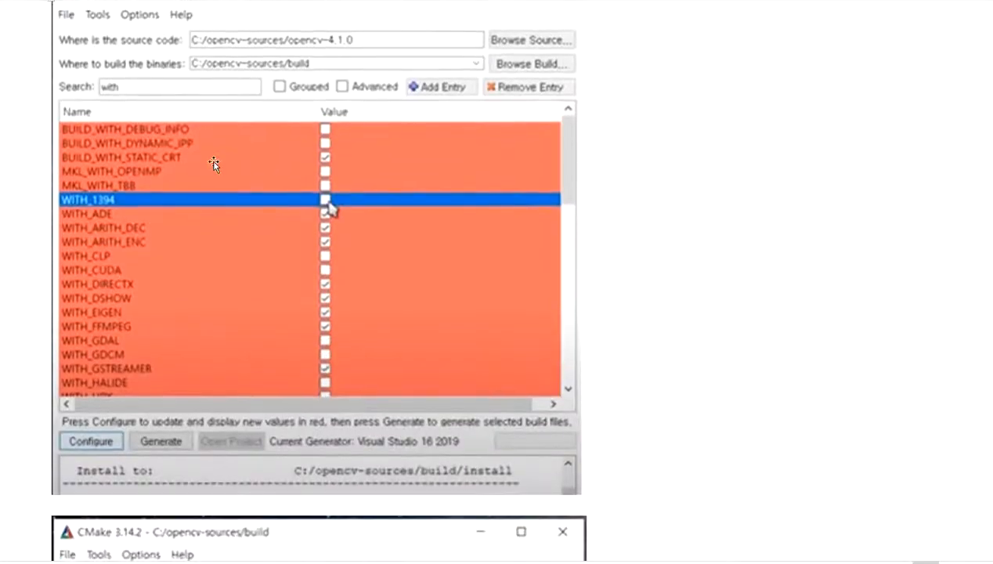
- Switch to CMake, filter its options by "with", and look through the WITH entries down to WITH_1394
mouse_move(531, 563)
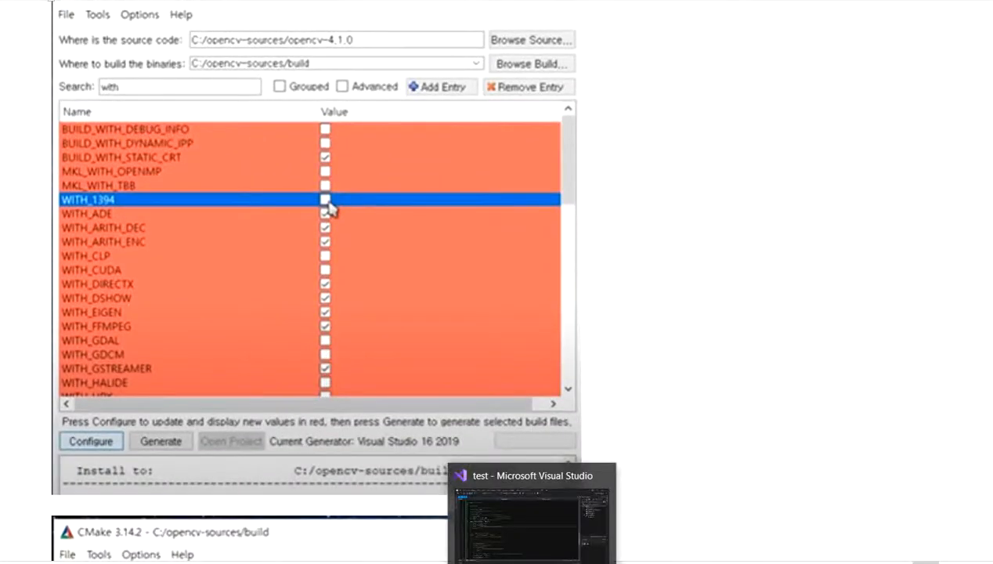
click(489, 563)
drag(351, 119, 256, 112)
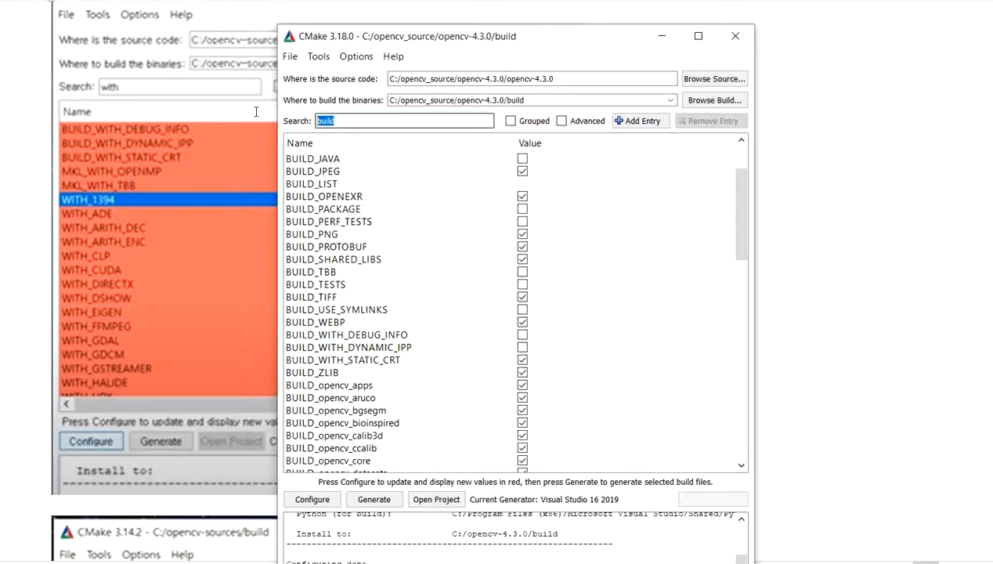
text(with)
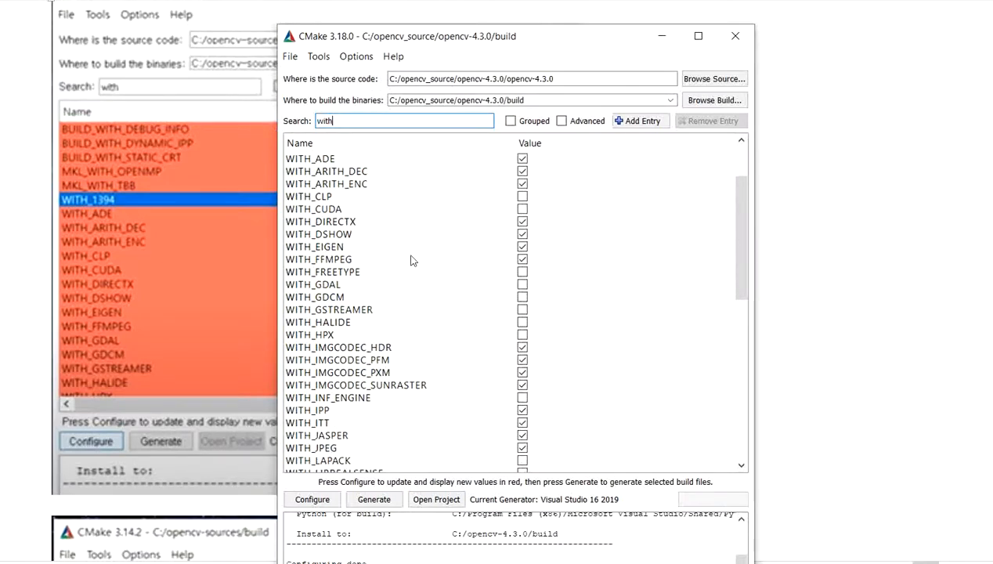
scroll(457, 307, down, 10)
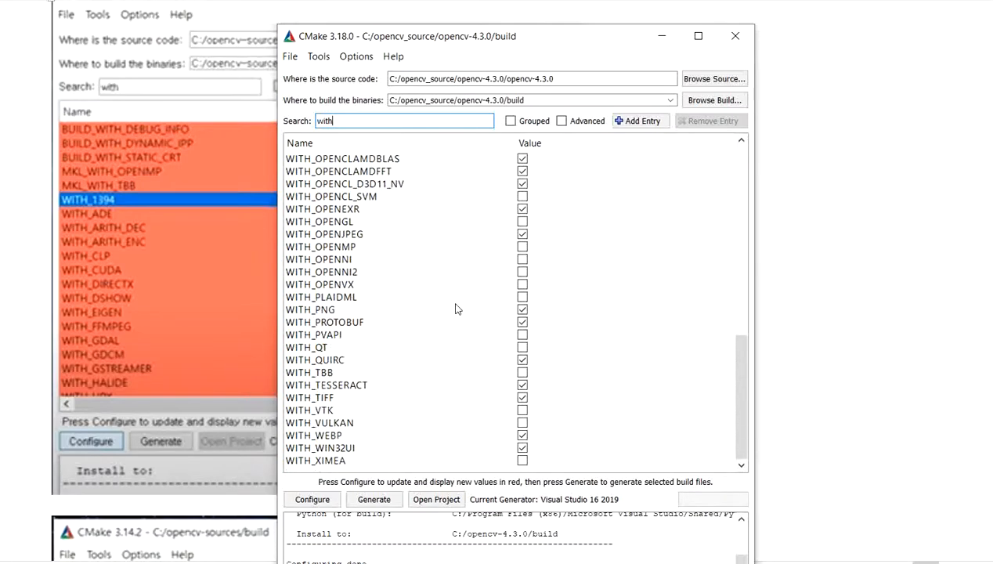
scroll(458, 304, up, 12)
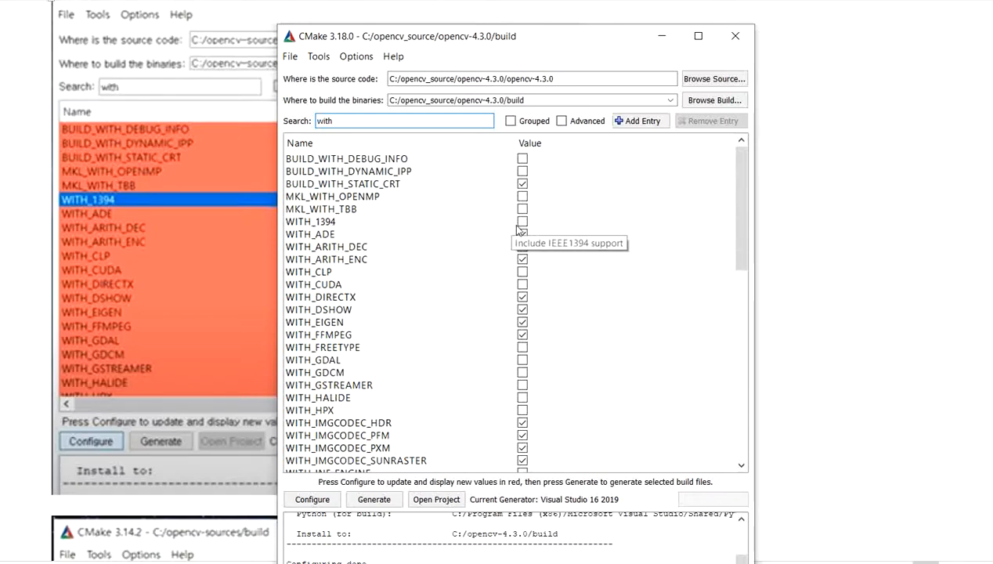
- Minimize CMake, find the WITH_GSTREAMER screenshot in the notes, and check the same option in CMake
click(665, 44)
scroll(585, 184, down, 6)
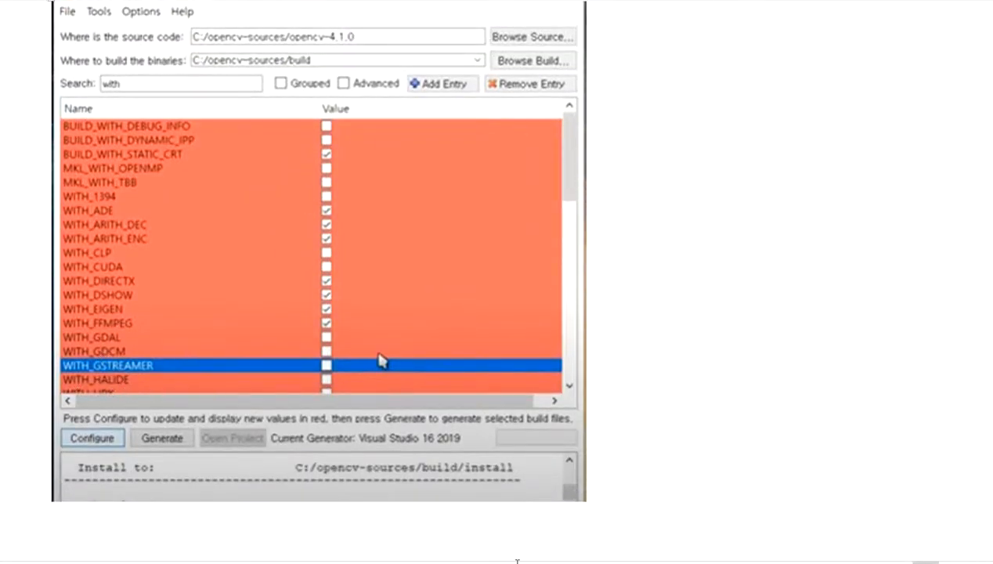
click(156, 562)
scroll(574, 317, down, 3)
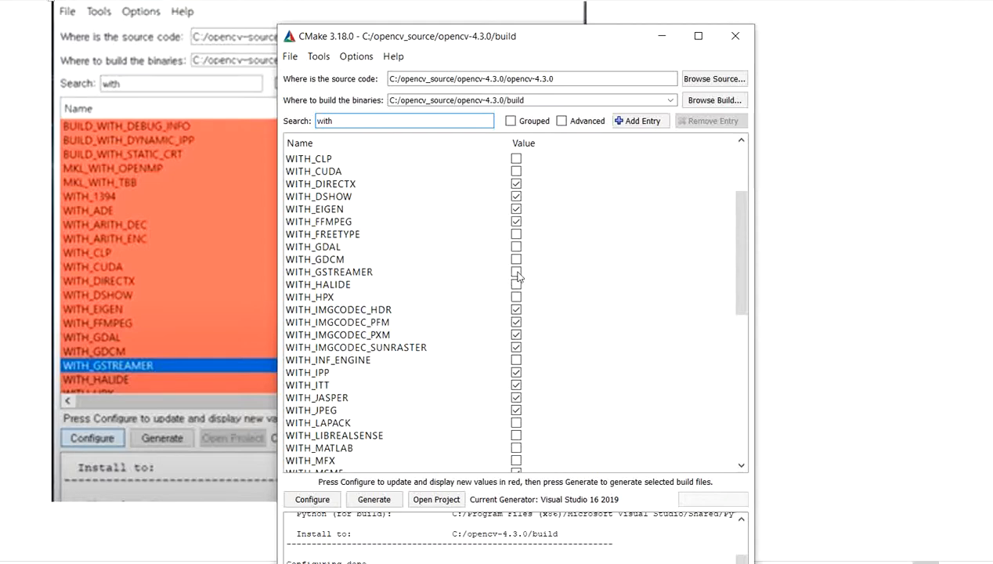
- Find the WITH_LAPACK screenshot in the notes, switch to CMake, and locate WITH_LAPACK among the WITH options
click(815, 295)
scroll(751, 313, down, 10)
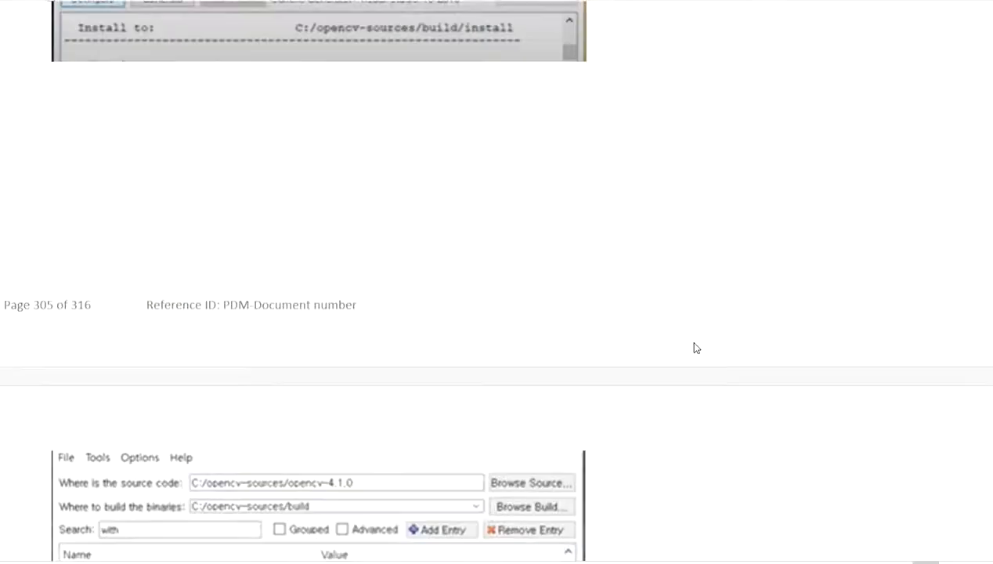
scroll(692, 339, down, 1)
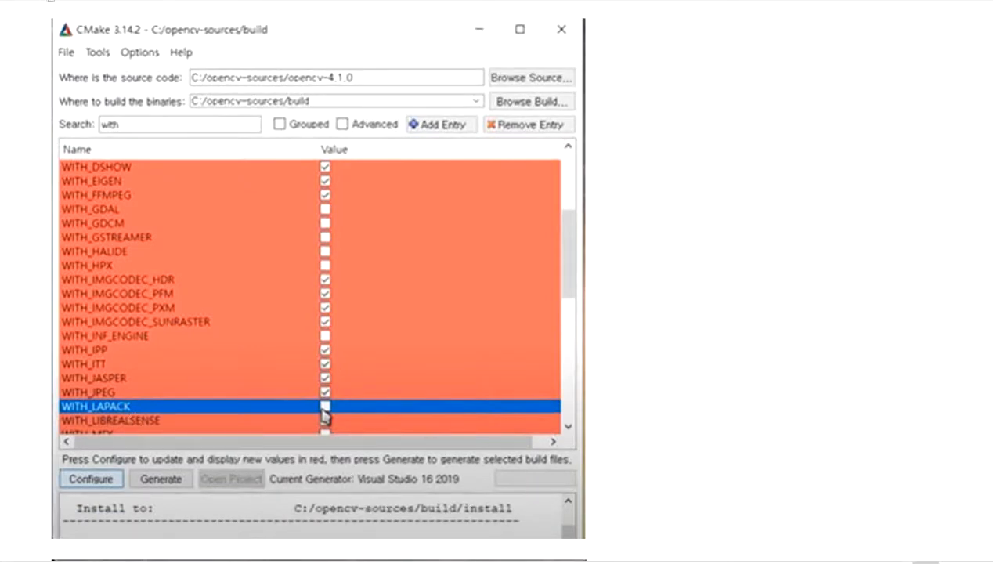
key(alt+Tab)
scroll(428, 417, down, 8)
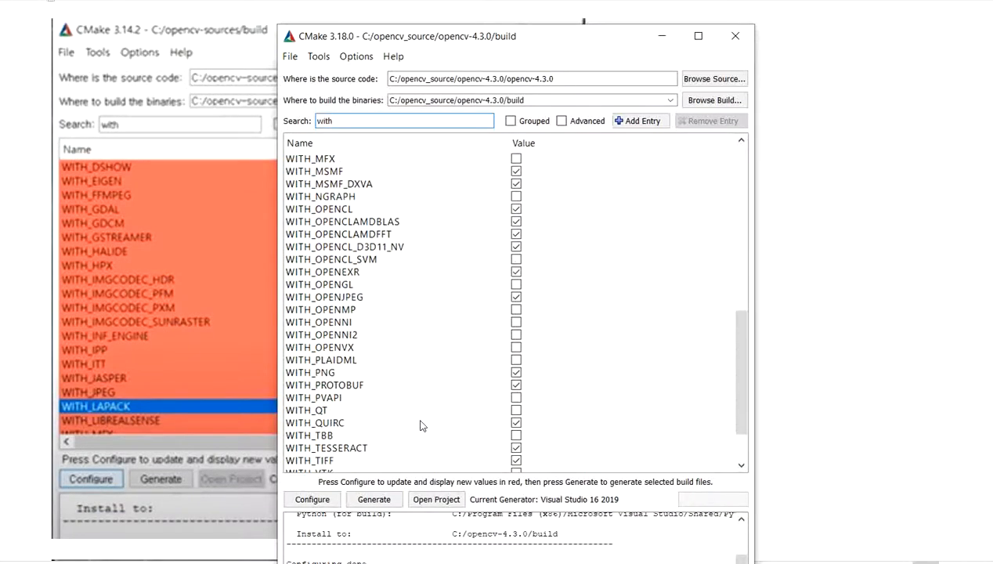
scroll(422, 416, down, 2)
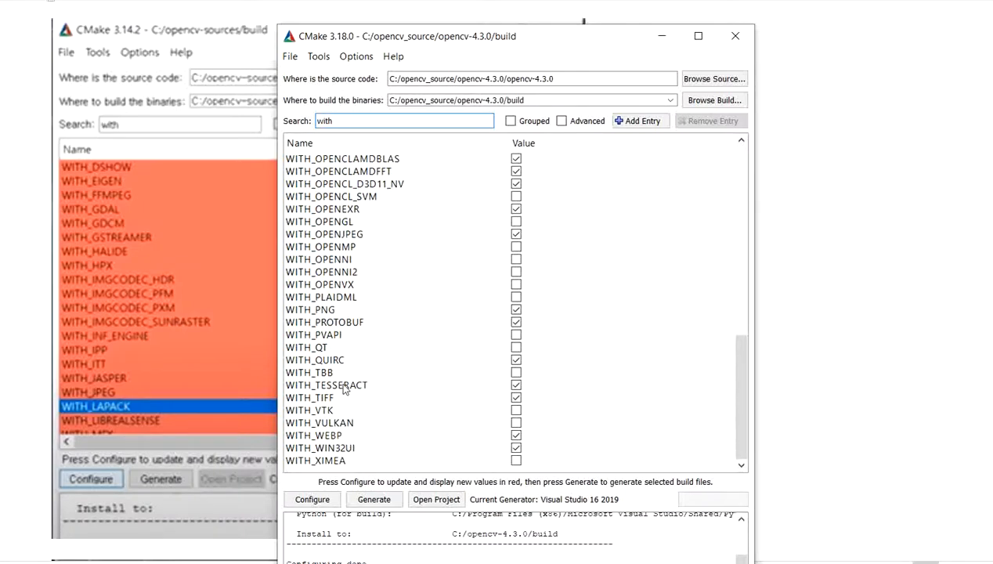
scroll(329, 329, up, 4)
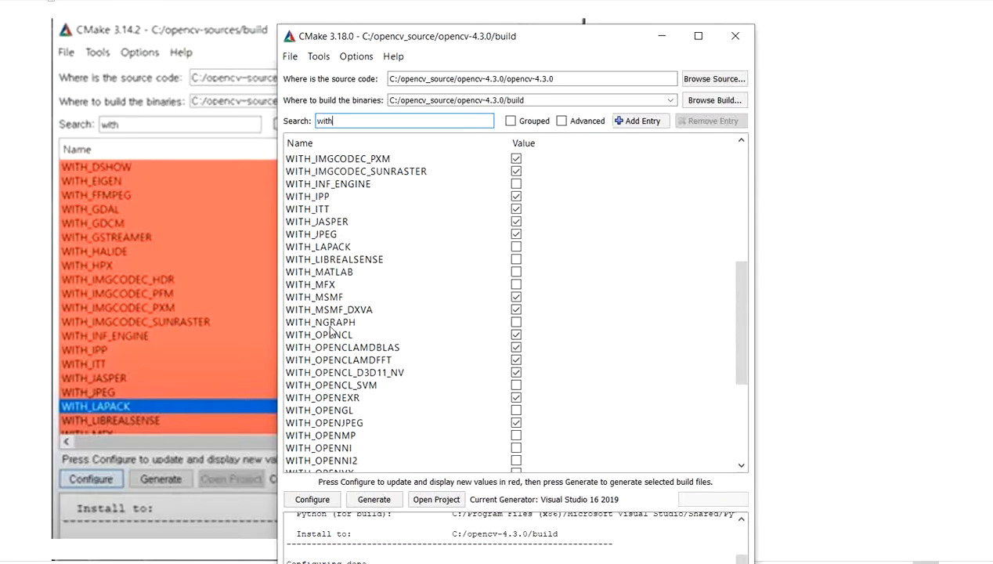
scroll(329, 328, up, 5)
scroll(329, 329, up, 1)
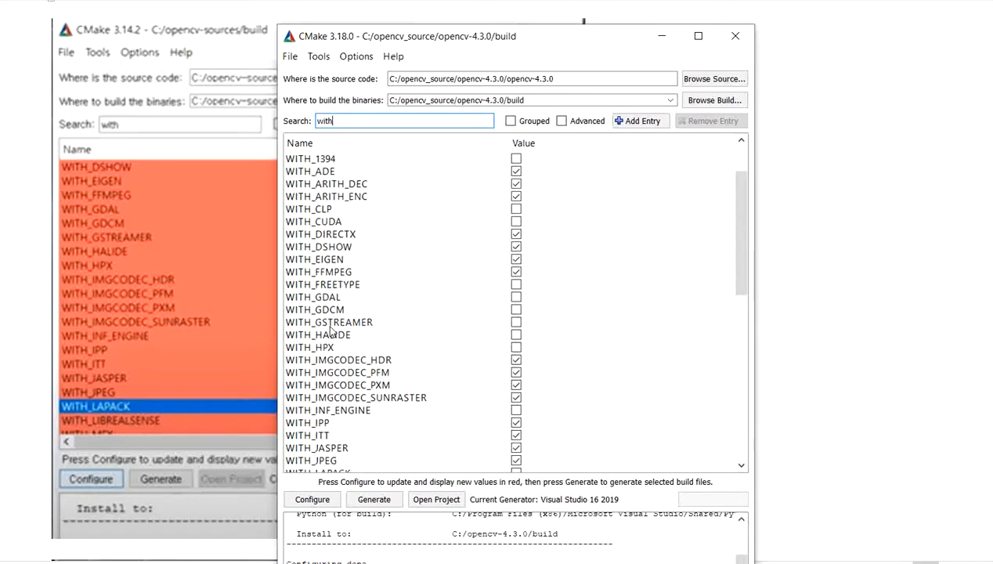
scroll(329, 332, up, 2)
scroll(336, 336, down, 4)
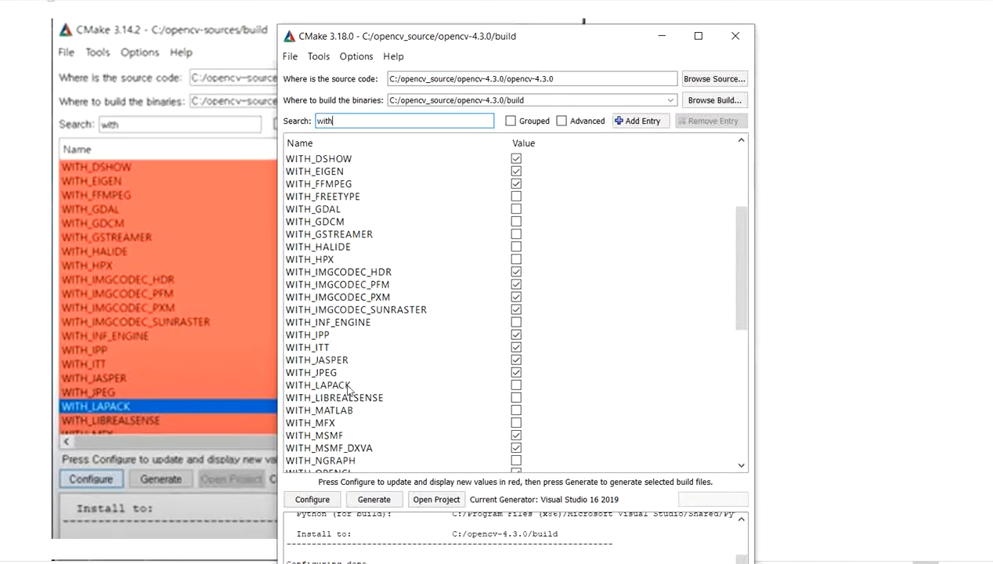
- Return to the notes' WITH_VTK screenshot and check the WITH_VTK option in CMake
click(816, 332)
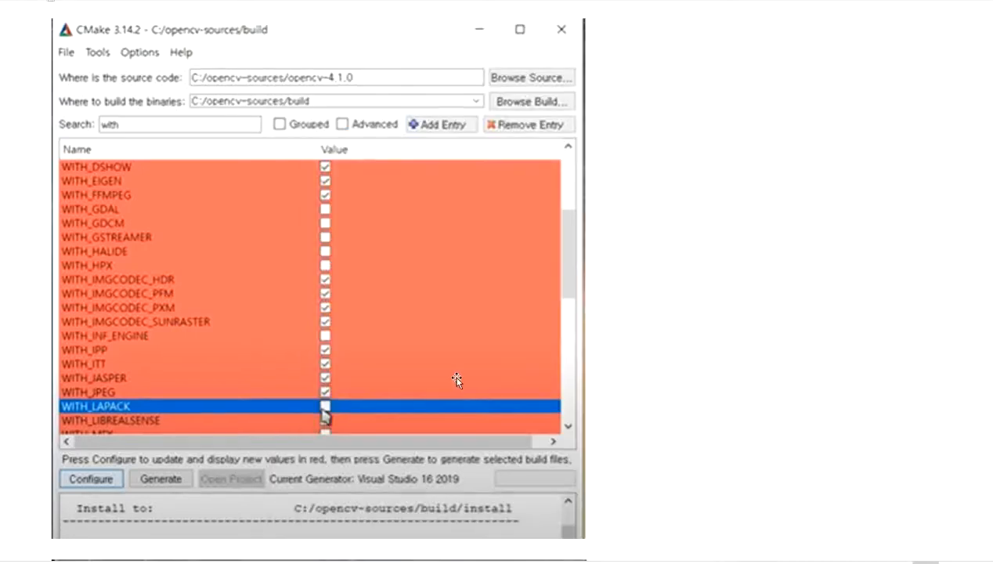
scroll(459, 380, down, 2)
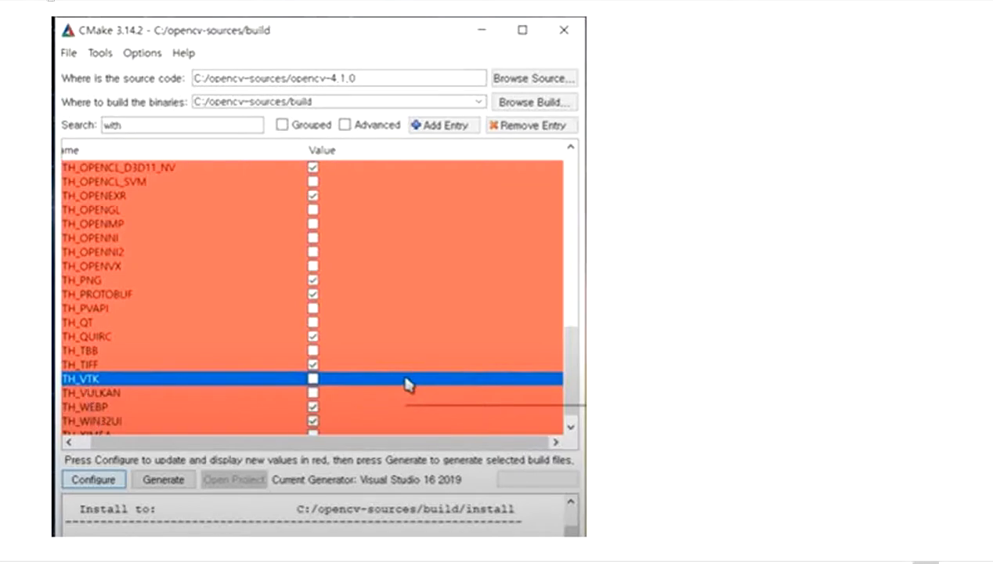
key(alt+Tab)
scroll(419, 361, down, 9)
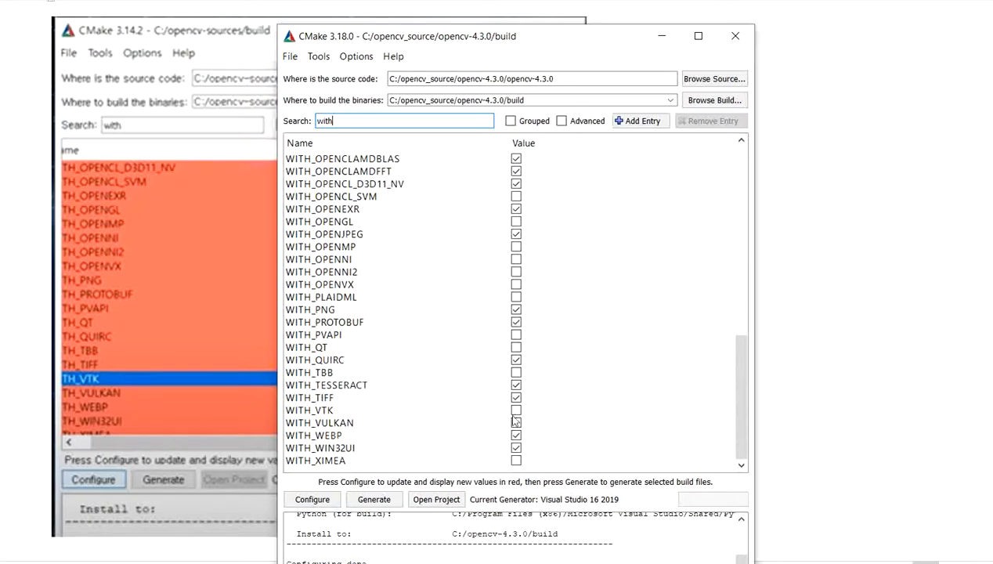
- Go back to the notes and review the screenshot showing the empty search and the Configure action
click(865, 337)
scroll(434, 338, down, 10)
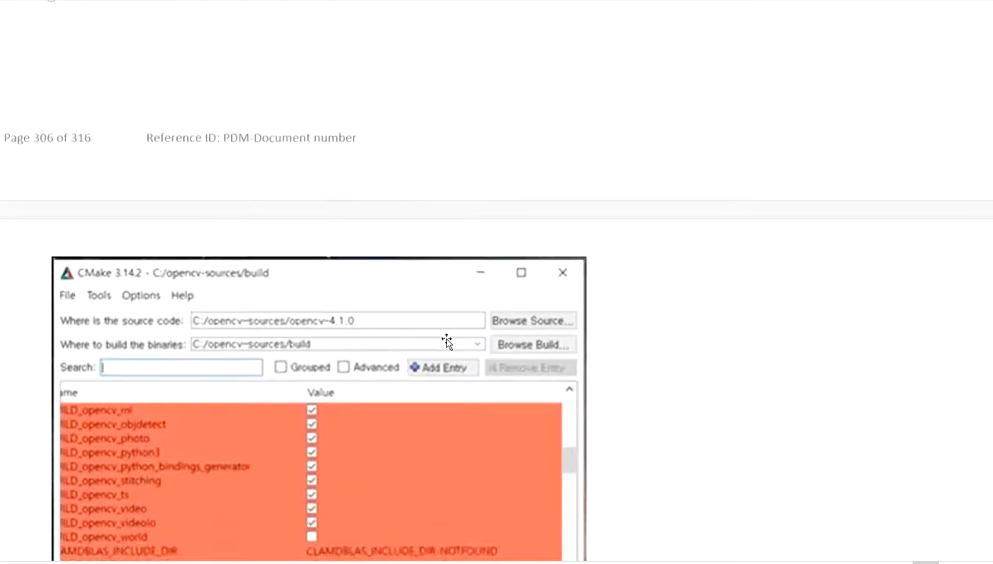
scroll(446, 338, down, 2)
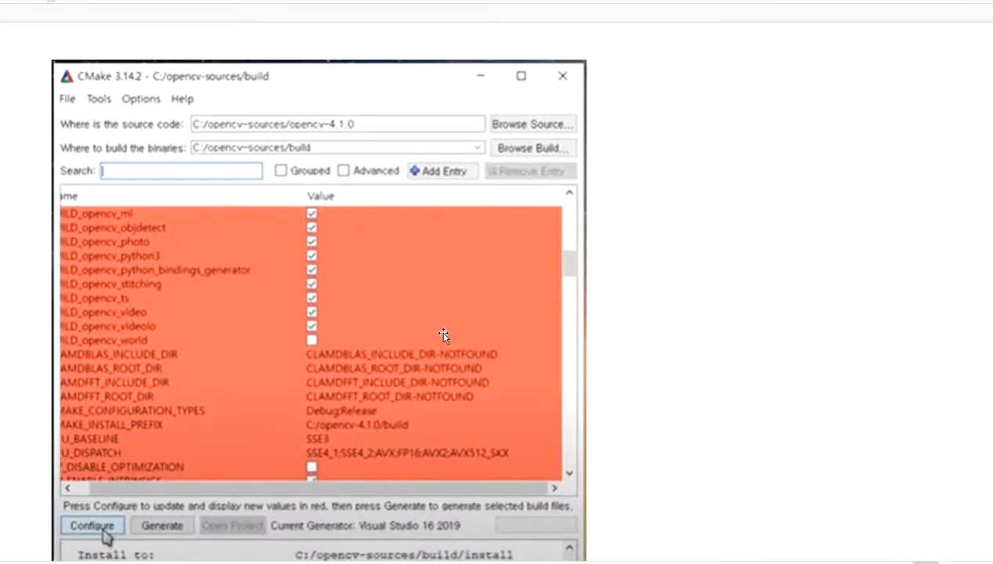
scroll(443, 335, down, 4)
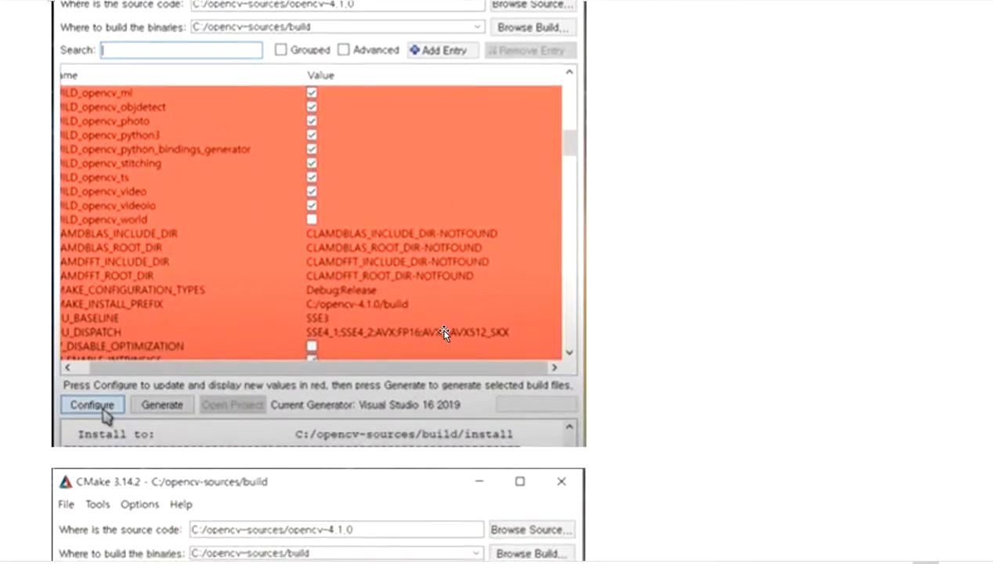
scroll(417, 223, up, 2)
scroll(417, 223, down, 2)
- Switch to CMake and clear the "with" search filter to list all options
key(alt+Tab)
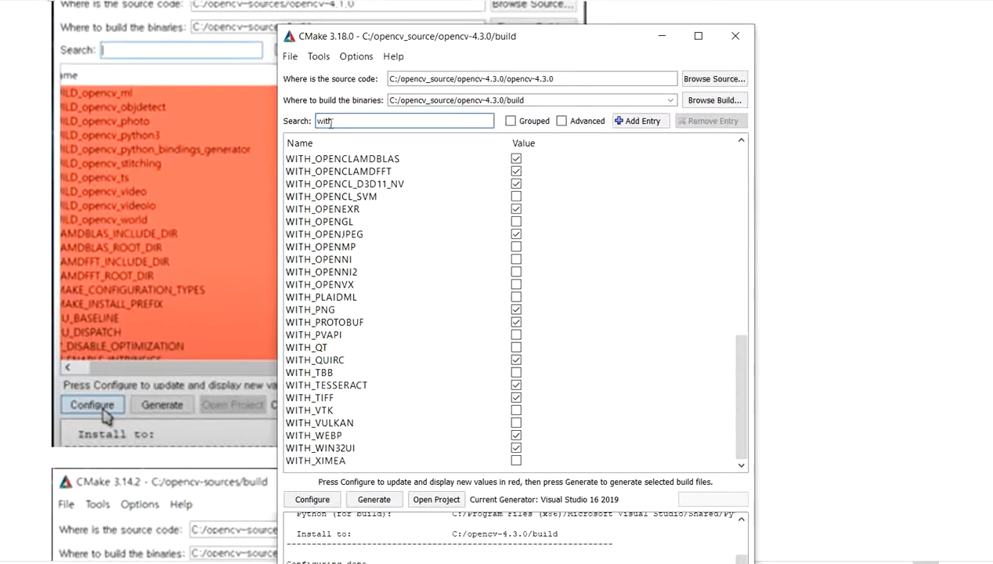
click(334, 121)
key(BackSpace)
key(BackSpace)
key(BackSpace)
key(BackSpace)
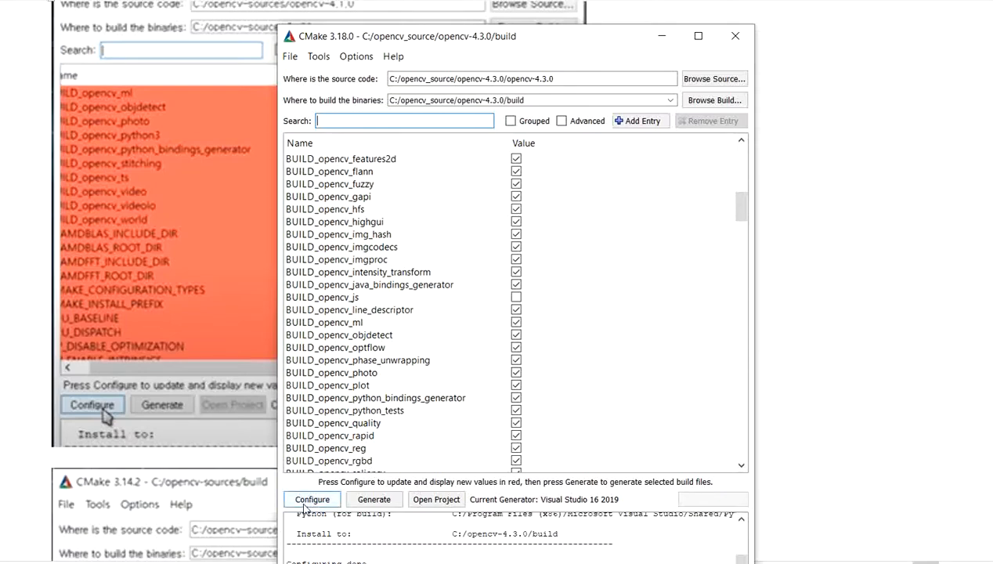
- Return to the notes and examine the "world" search screenshot with the BUILD_opencv_world setting
click(871, 337)
scroll(785, 327, down, 3)
scroll(640, 306, up, 3)
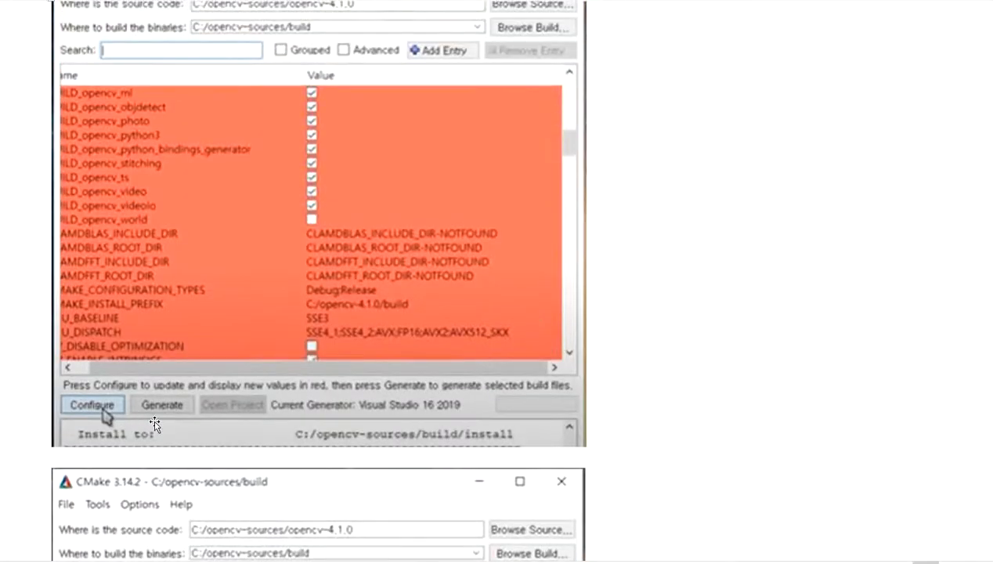
scroll(237, 411, down, 3)
scroll(256, 400, down, 3)
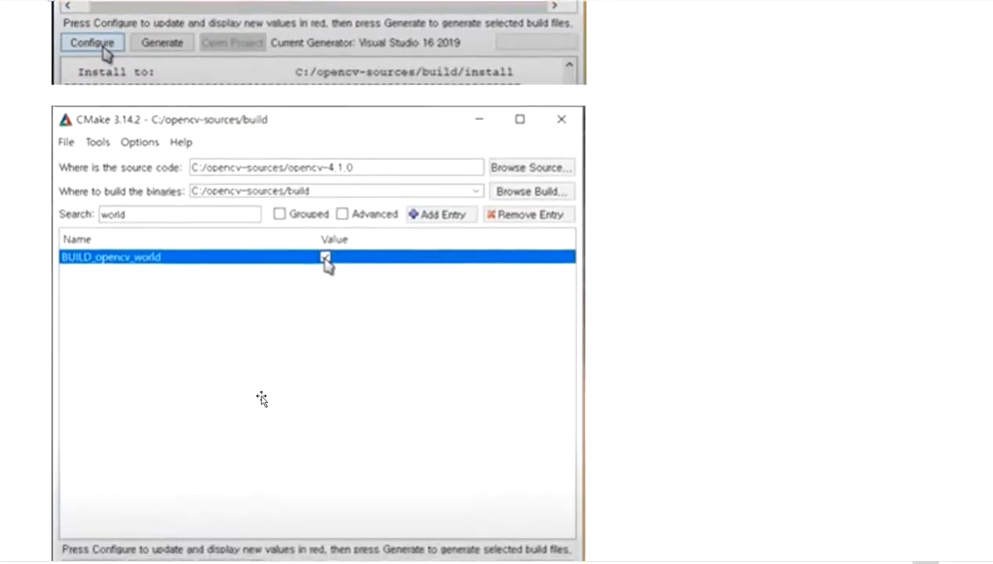
scroll(149, 153, up, 1)
scroll(104, 54, down, 1)
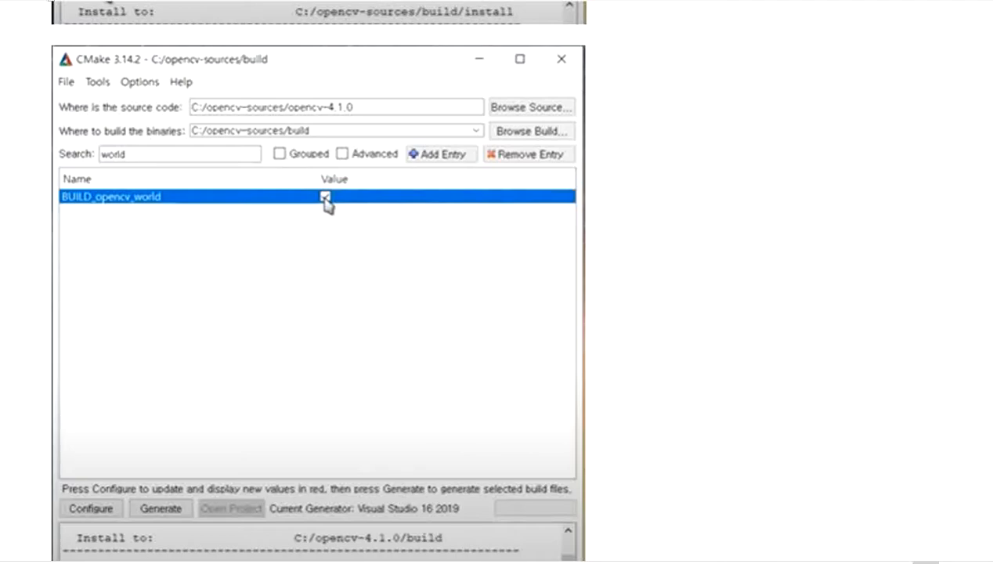
- Filter CMake's options by "world" and move the CMake window beside the notes' BUILD_opencv_world screenshot
key(alt+Tab)
text(w)
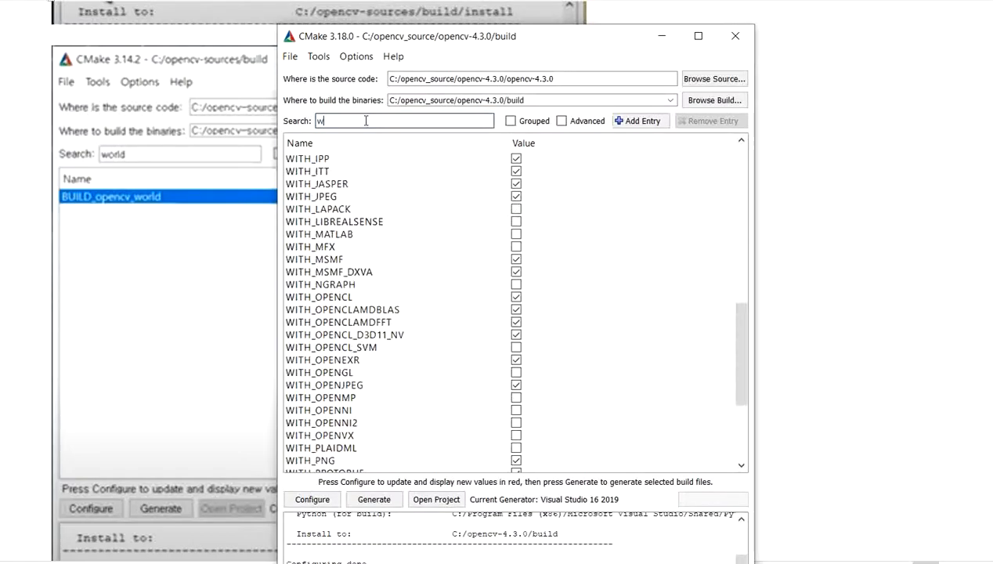
text(orld)
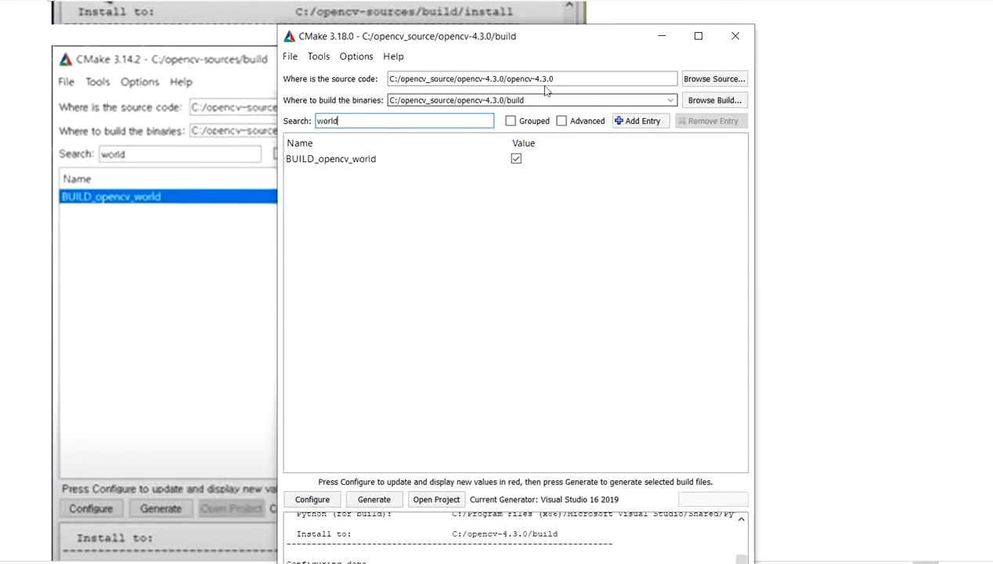
drag(551, 46, 694, 65)
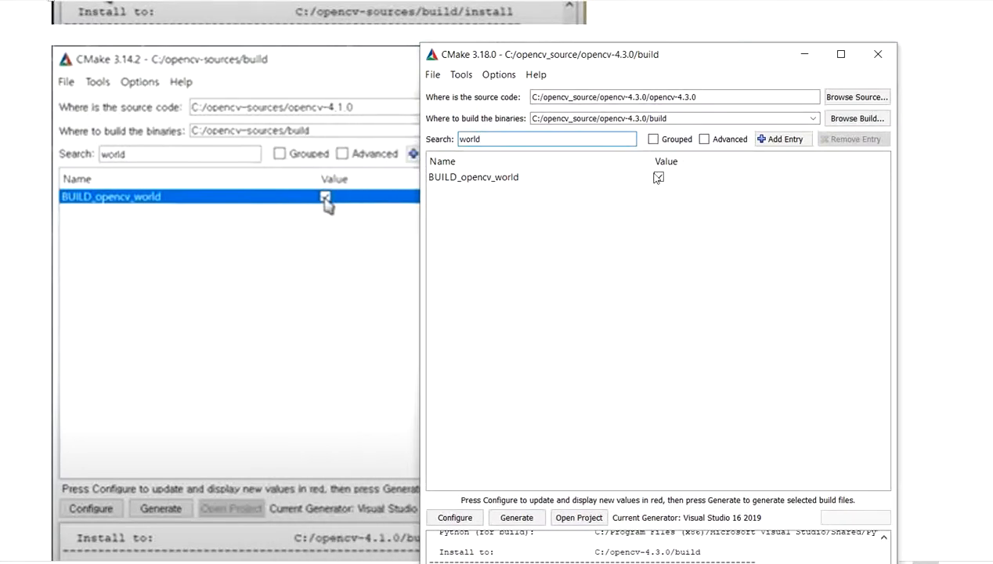
drag(704, 55, 737, 8)
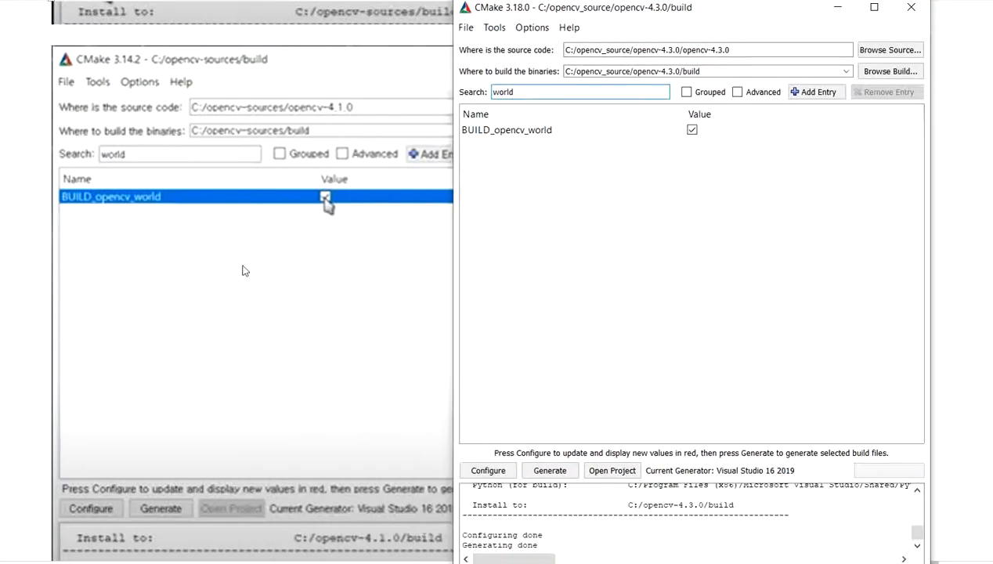
- Find the python search screenshot in the notes and filter CMake's options by "python" to compare them
scroll(244, 270, down, 5)
scroll(243, 262, down, 5)
scroll(243, 264, up, 4)
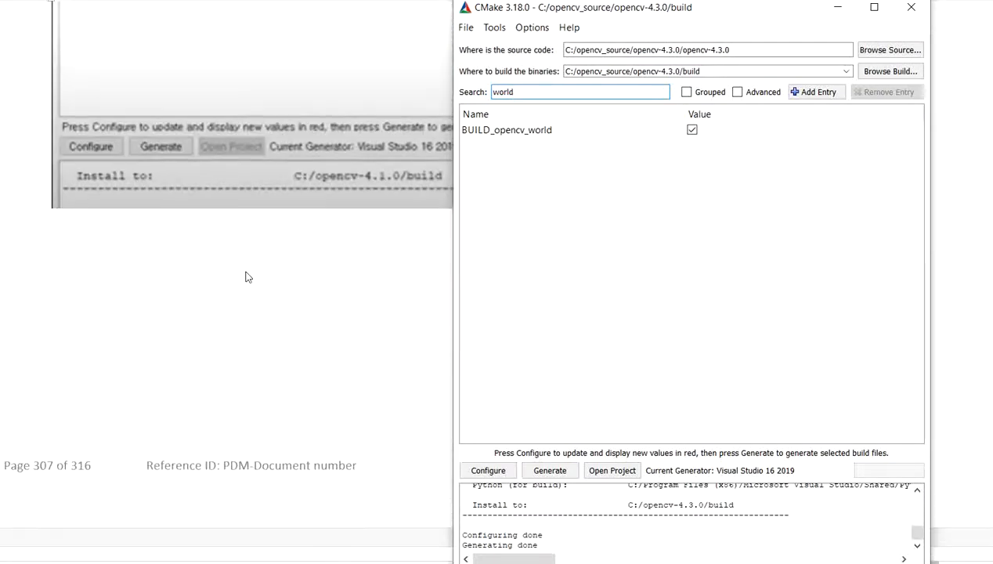
scroll(247, 272, down, 9)
scroll(249, 277, down, 2)
scroll(231, 295, up, 4)
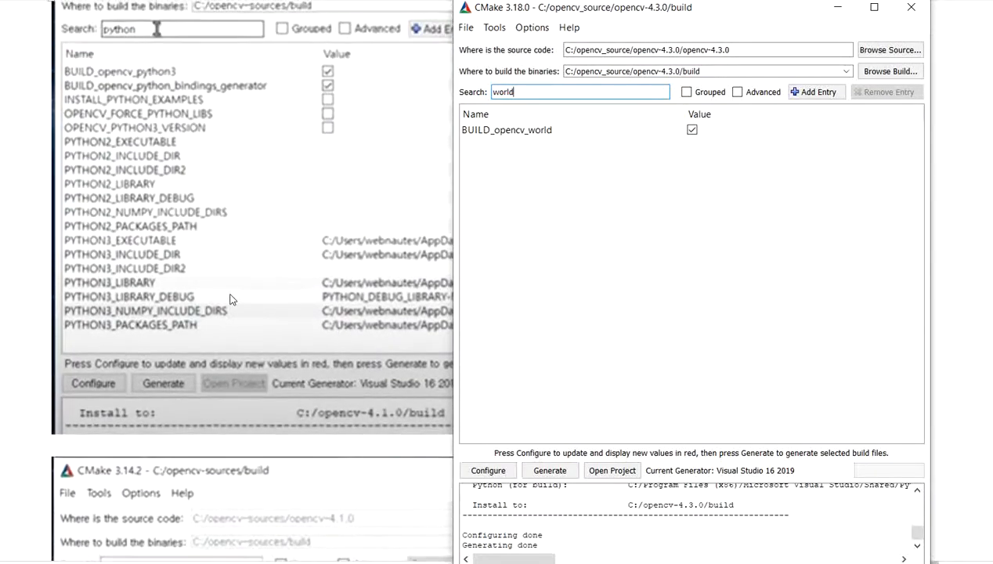
double_click(514, 92)
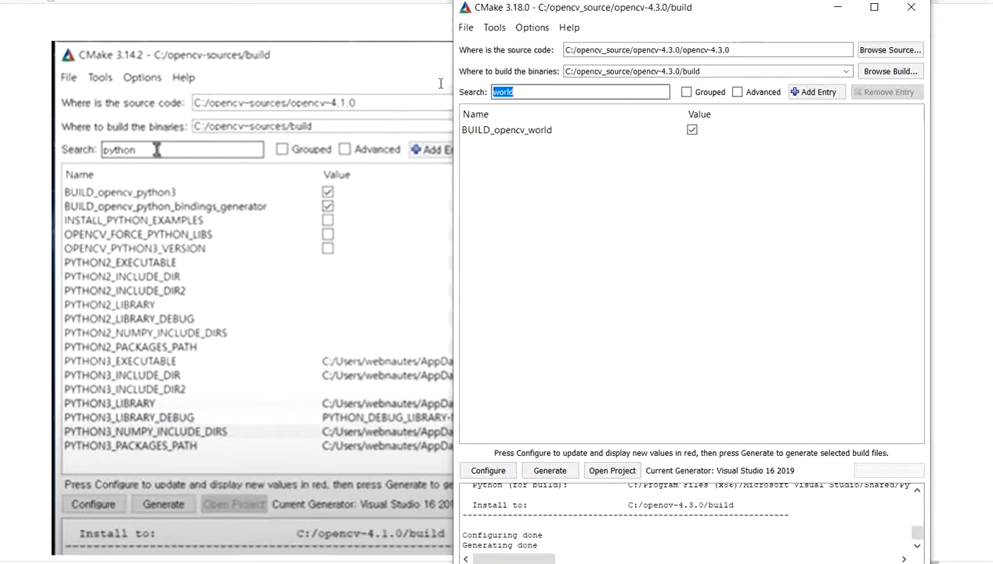
text(python)
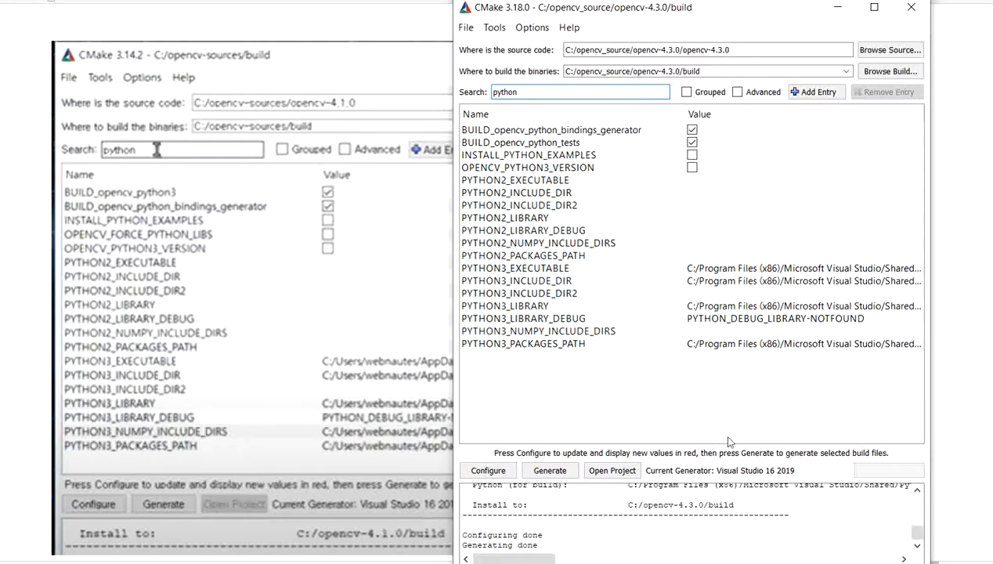
- Review the notes' Configure and Generate screenshots, with the CMake window brought back beside them
click(837, 7)
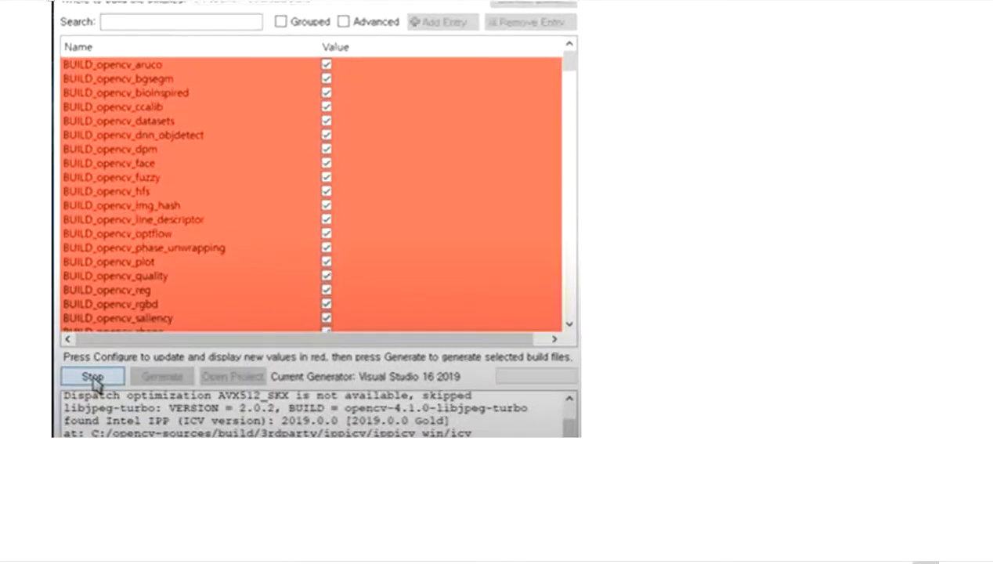
key(alt+Tab)
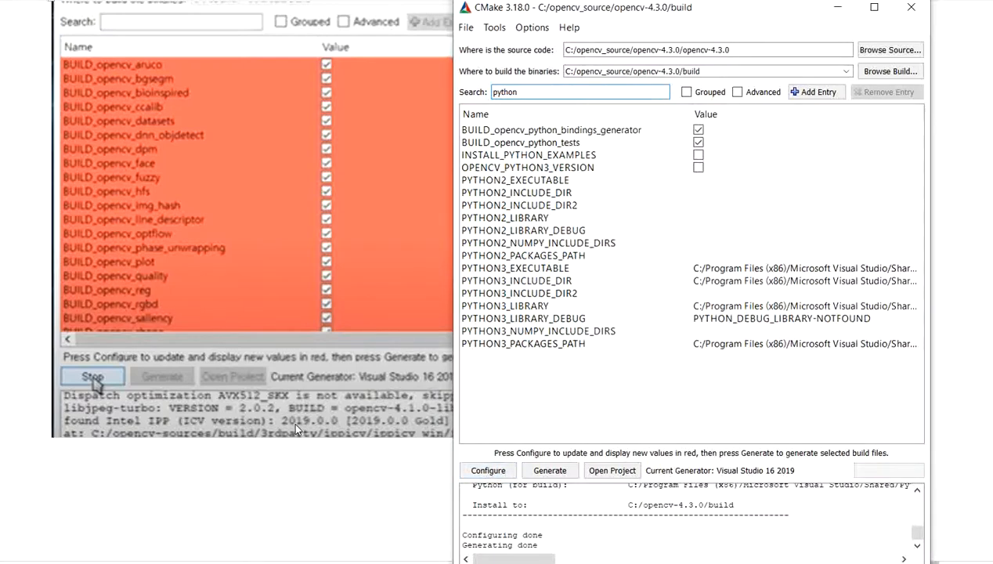
scroll(298, 423, down, 6)
scroll(303, 428, down, 3)
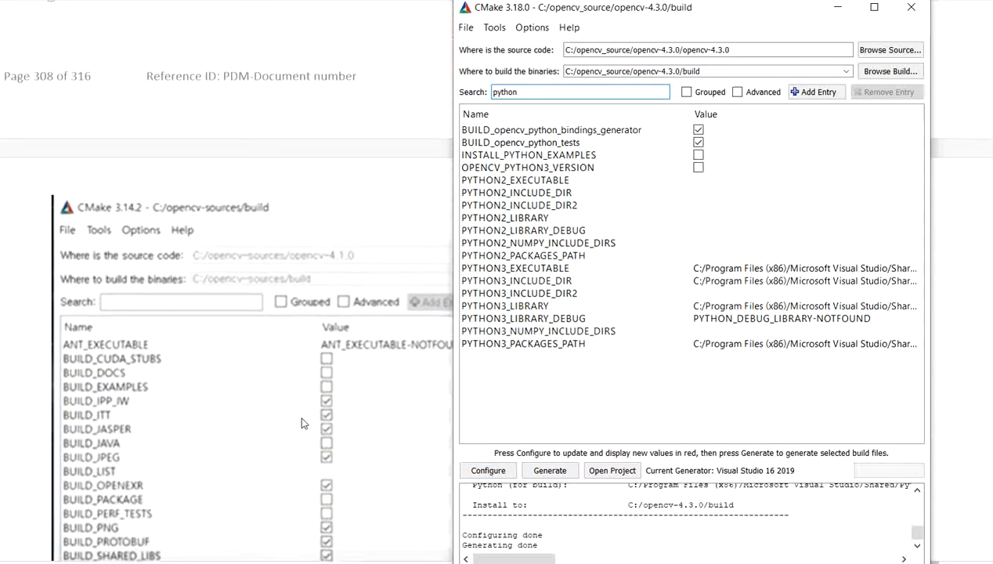
scroll(305, 422, down, 3)
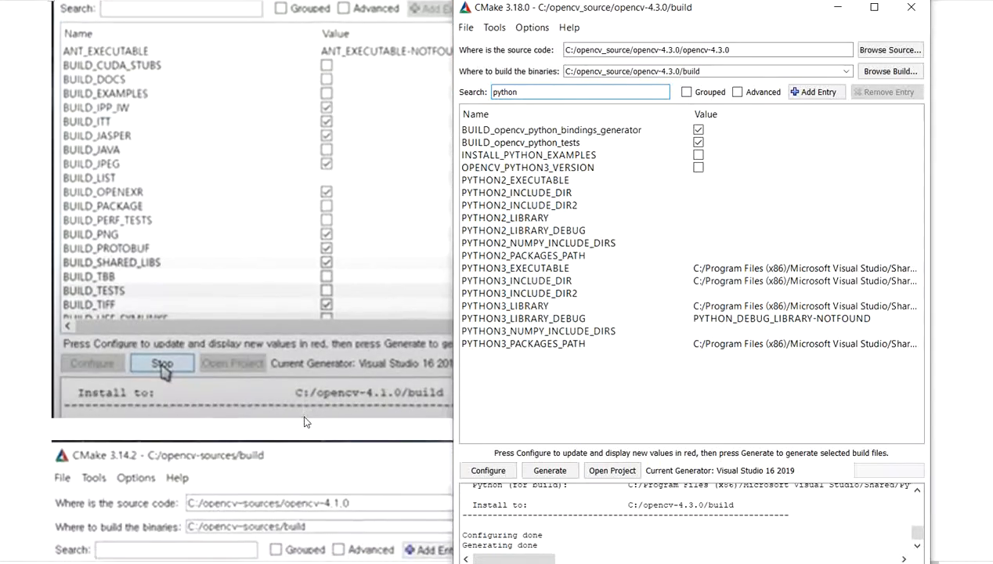
- Clear the "python" search filter in CMake to list all options beside the notes' Generate screenshot
scroll(304, 422, up, 2)
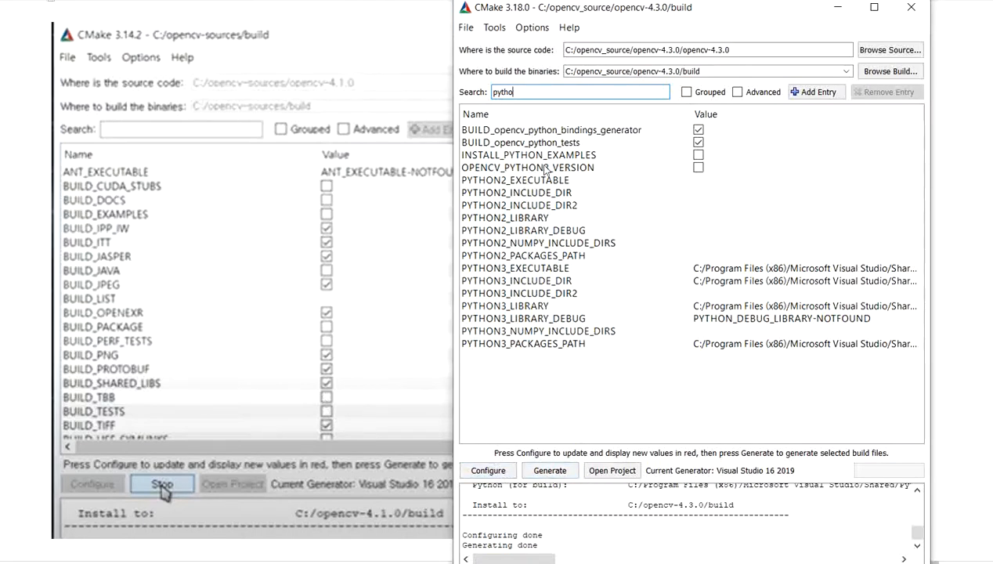
key(BackSpace)
key(BackSpace)
key(BackSpace)
key(BackSpace)
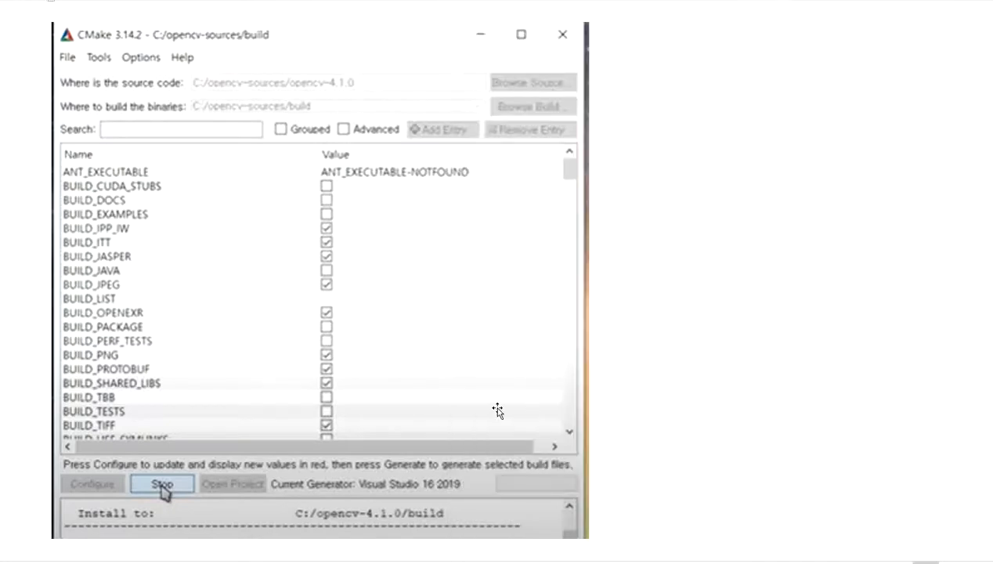
- Examine the notes' screenshot of the Open Project action and compare it with the CMake window
scroll(497, 410, down, 5)
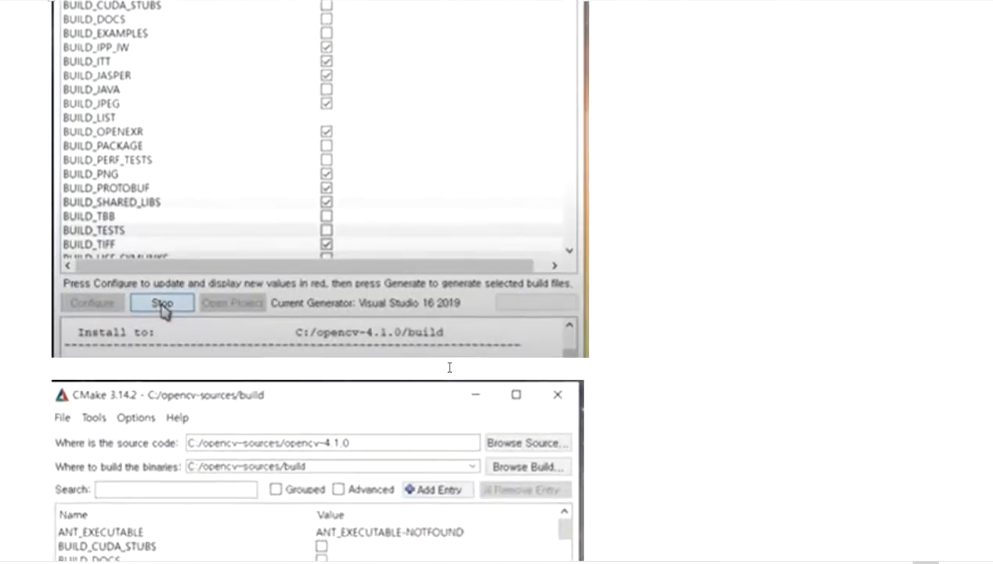
scroll(436, 357, down, 3)
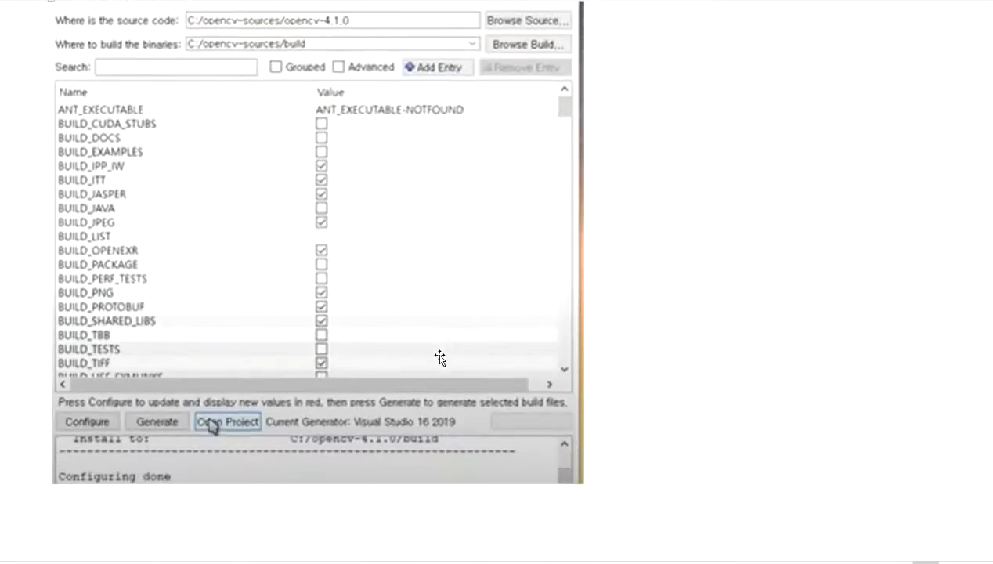
scroll(440, 357, up, 1)
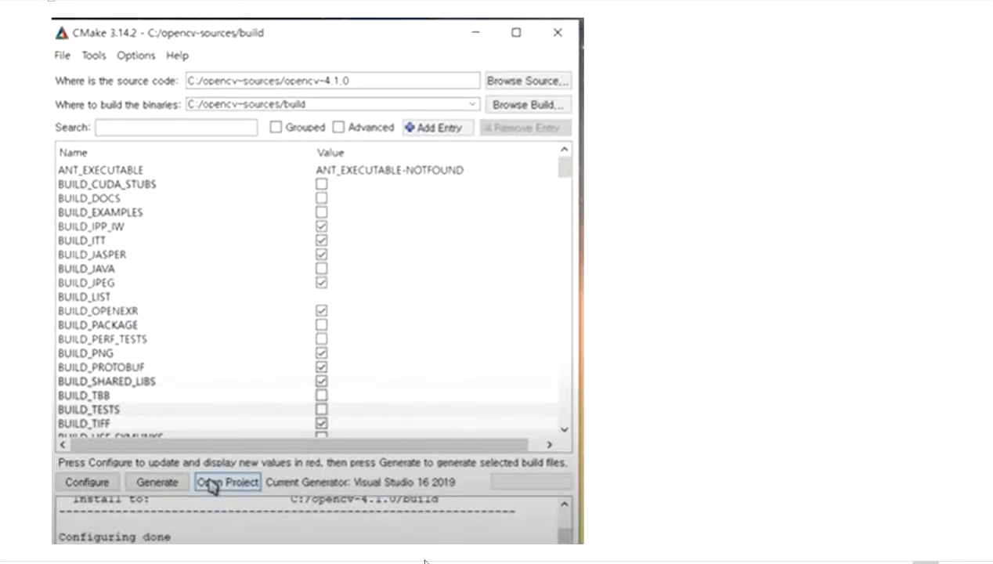
scroll(231, 413, down, 1)
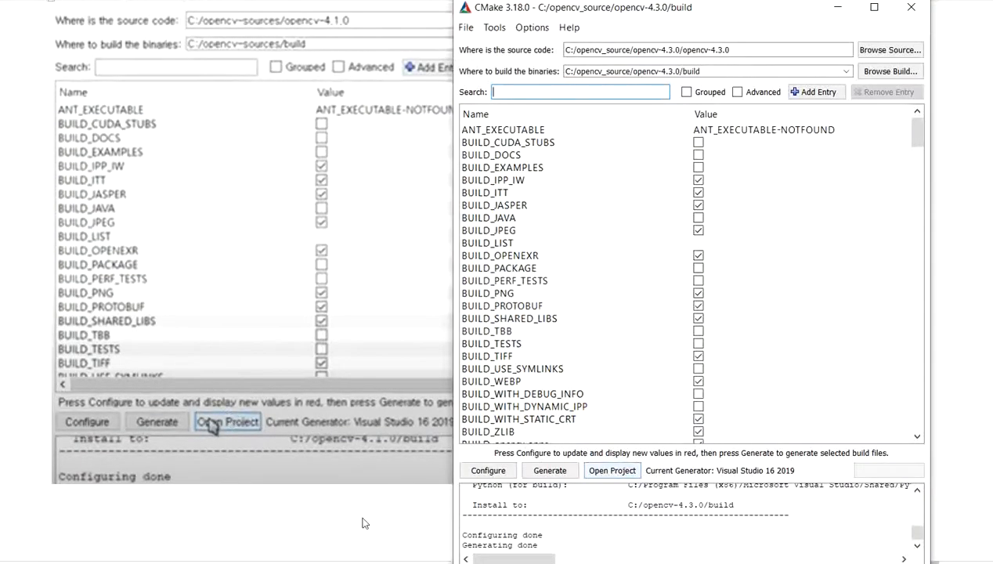
- Examine the Visual Studio 2019 startup screenshot and the "Choose Release x64" instruction in the notes
scroll(421, 442, down, 10)
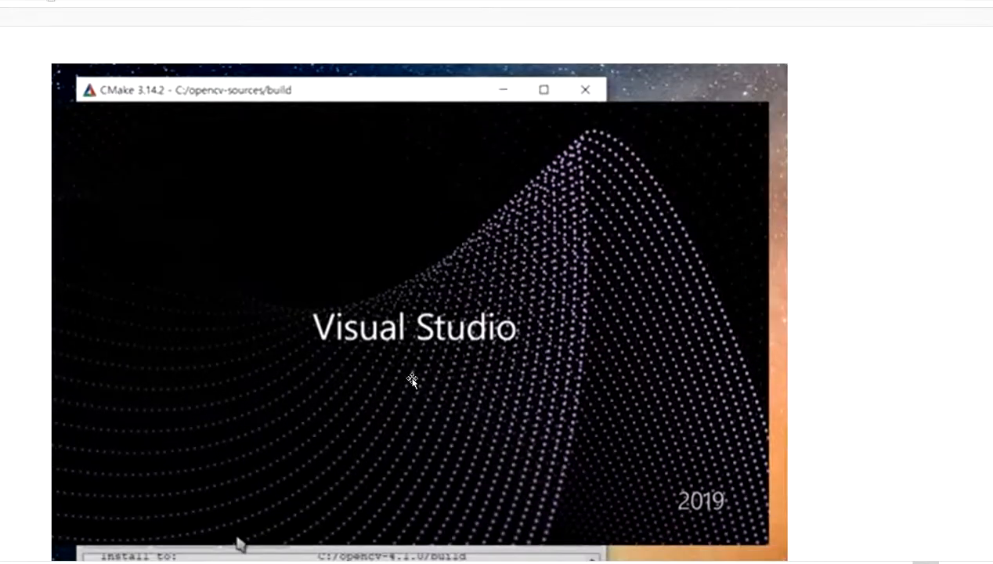
scroll(394, 305, down, 6)
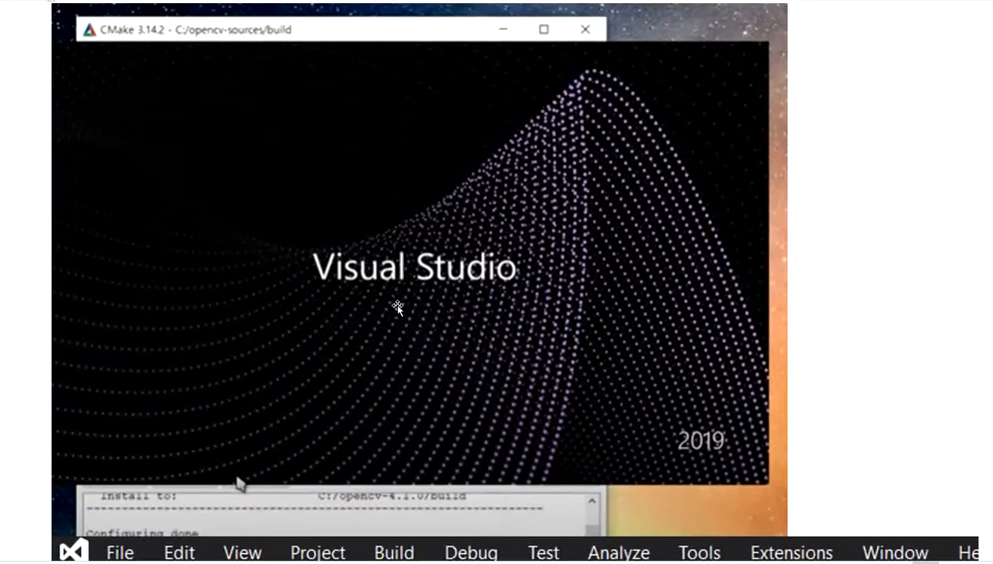
scroll(400, 305, up, 5)
scroll(562, 409, down, 2)
scroll(492, 296, down, 3)
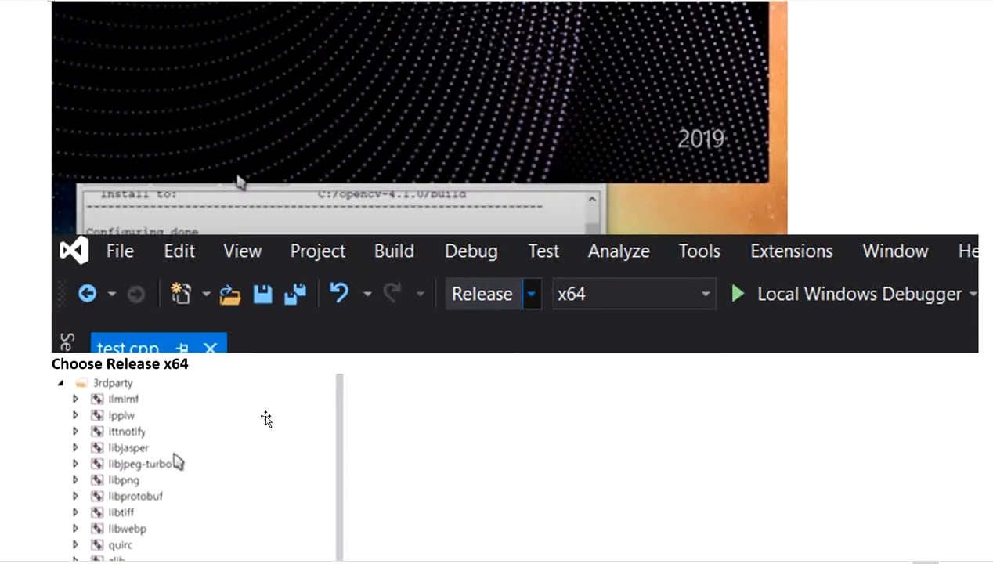
- Review the solution tree screenshot against the Release x64 setting, down to the INSTALL target under CMakeTargets
scroll(266, 419, down, 3)
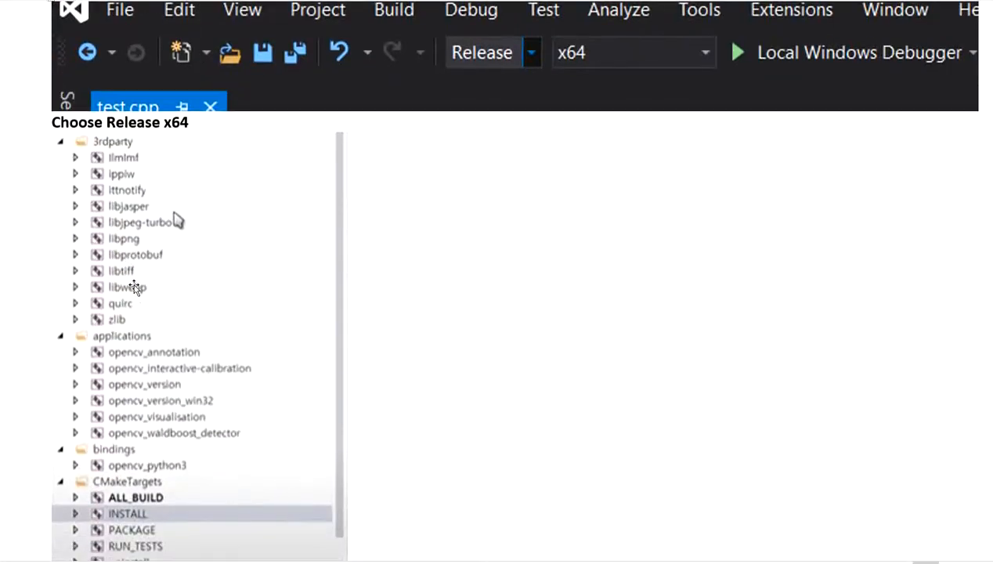
scroll(156, 293, down, 1)
scroll(153, 298, up, 2)
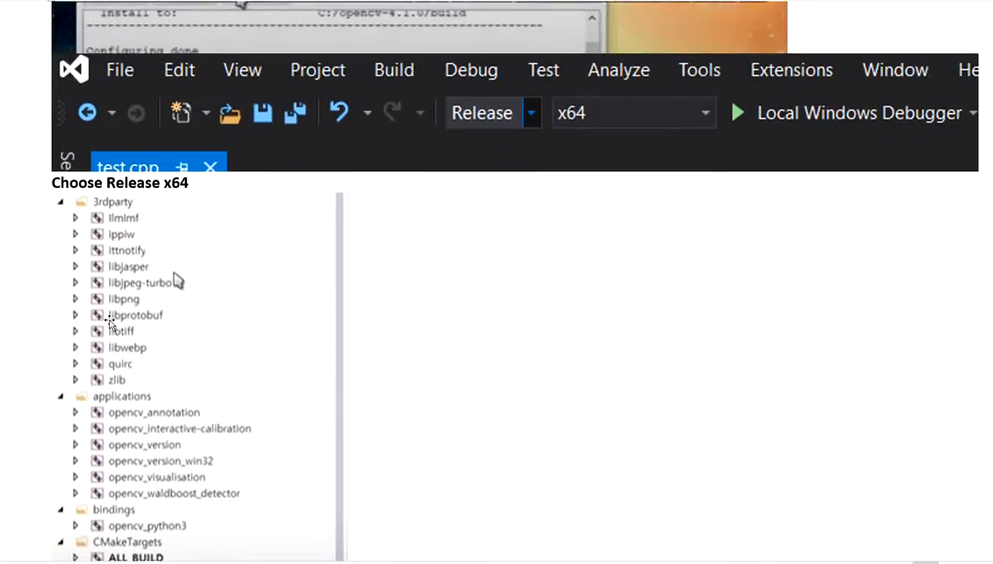
scroll(110, 321, up, 2)
scroll(113, 312, up, 2)
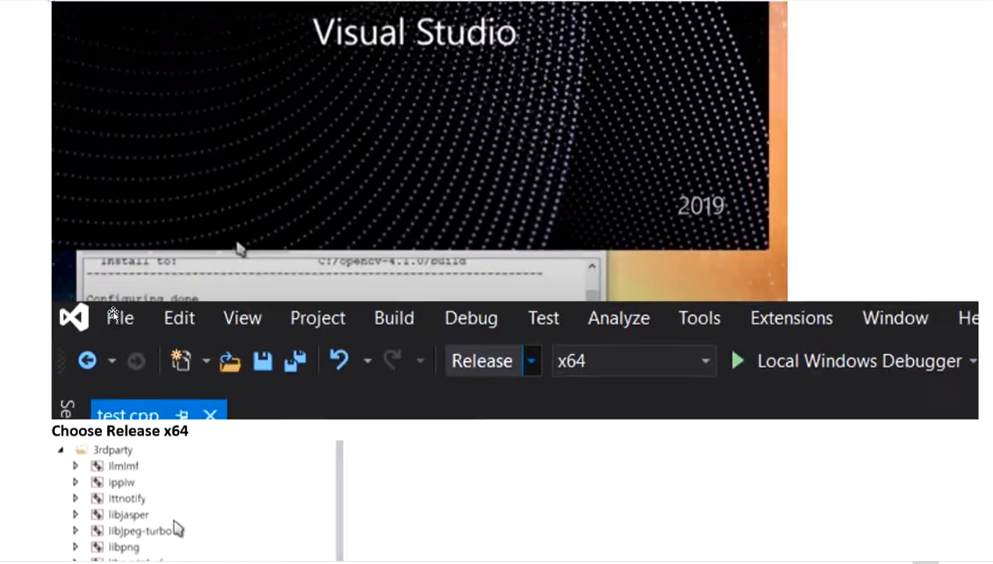
scroll(359, 300, down, 2)
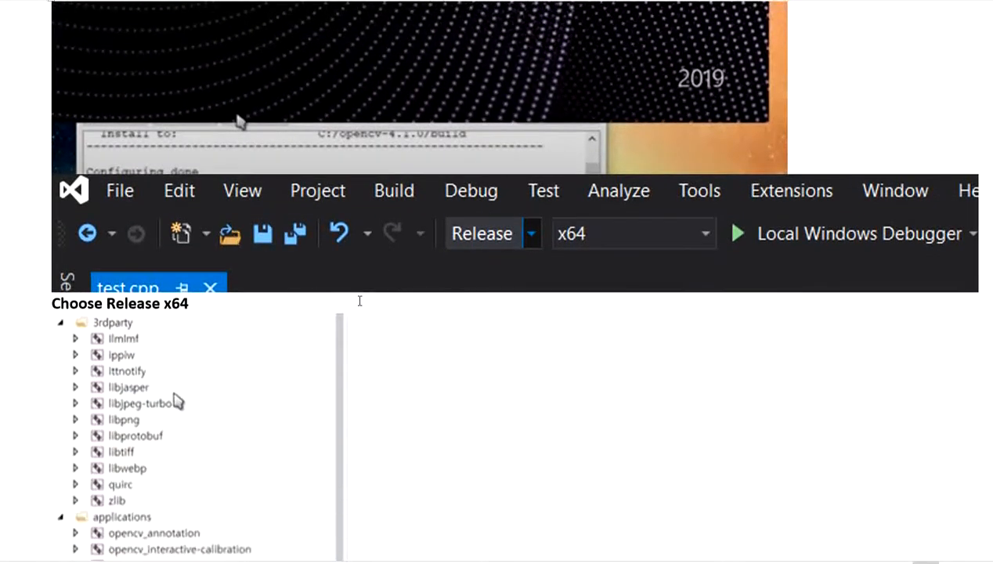
scroll(208, 233, up, 3)
scroll(386, 282, down, 3)
scroll(569, 240, down, 5)
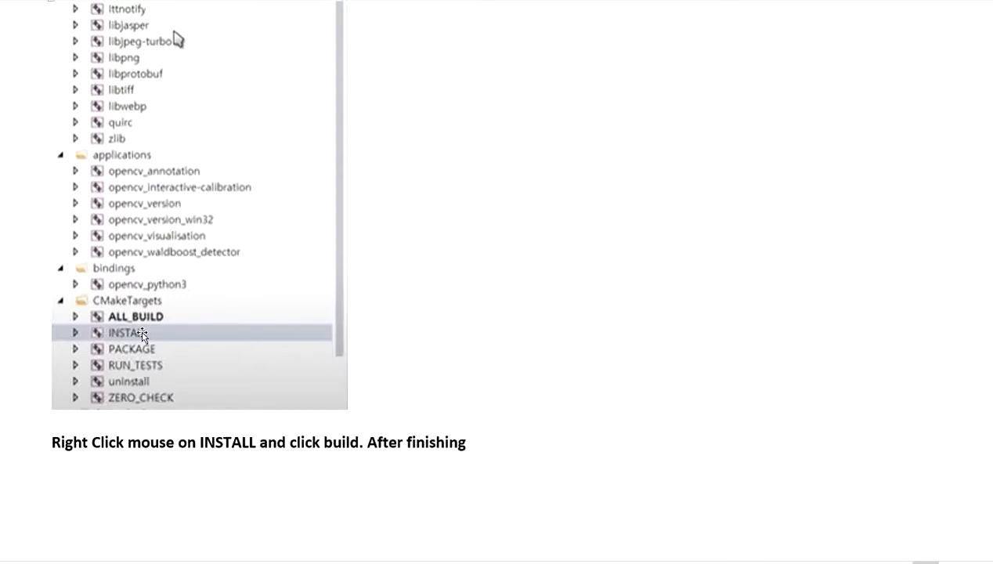
- Demonstrate the context menu on INSTALL in the notes' picture, dismiss it and review the build instruction
right_click(140, 335)
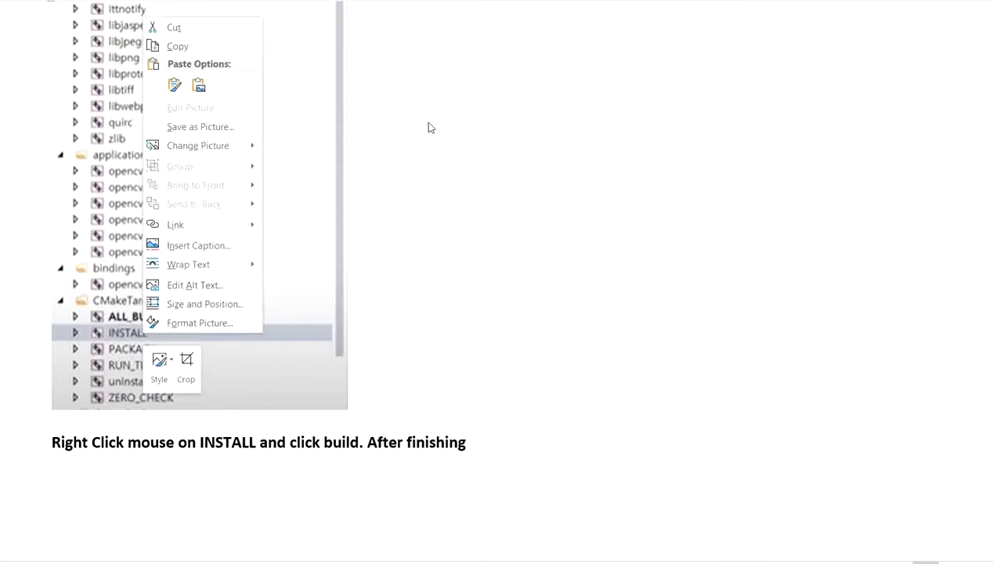
key(Escape)
click(337, 389)
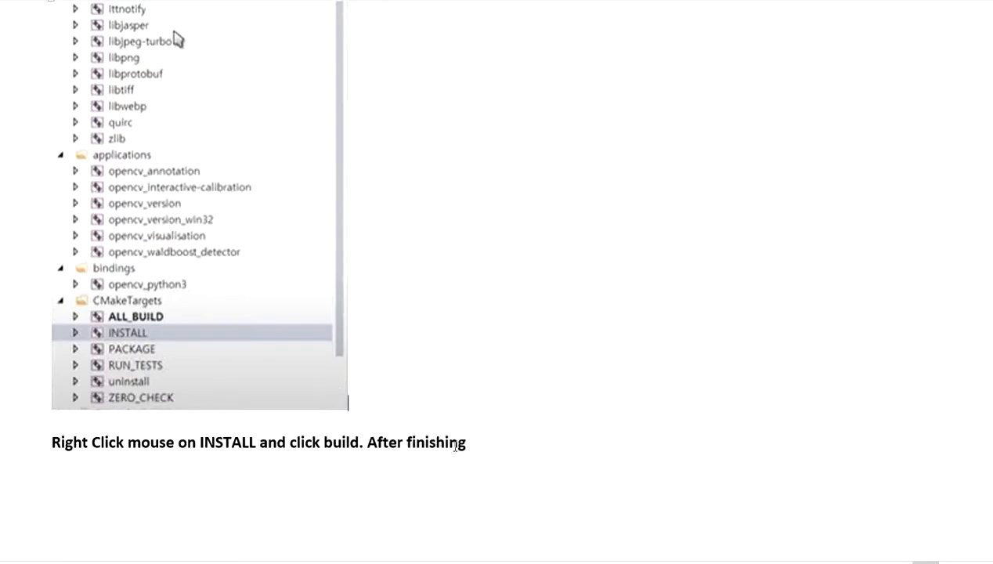
scroll(455, 445, up, 2)
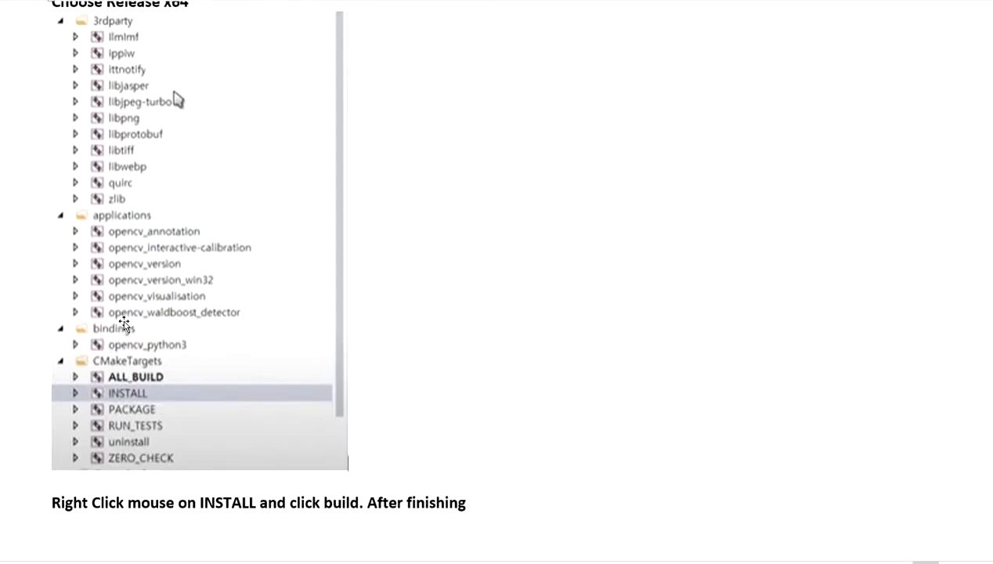
- Read the notes on choosing Debug and building INSTALL again, along with the Windows (C:) folder listing
scroll(123, 324, up, 4)
scroll(141, 337, down, 12)
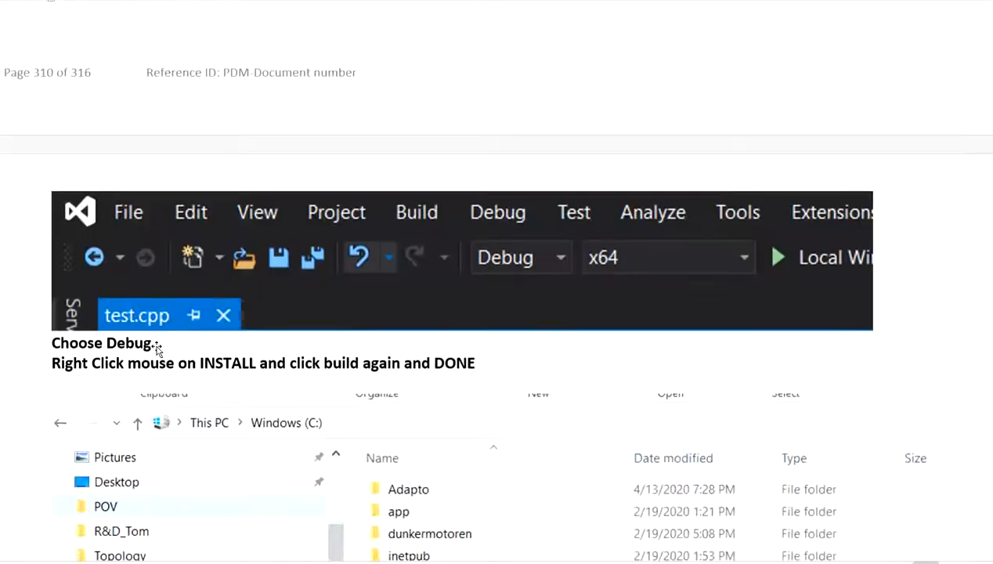
scroll(156, 345, down, 4)
scroll(258, 341, down, 2)
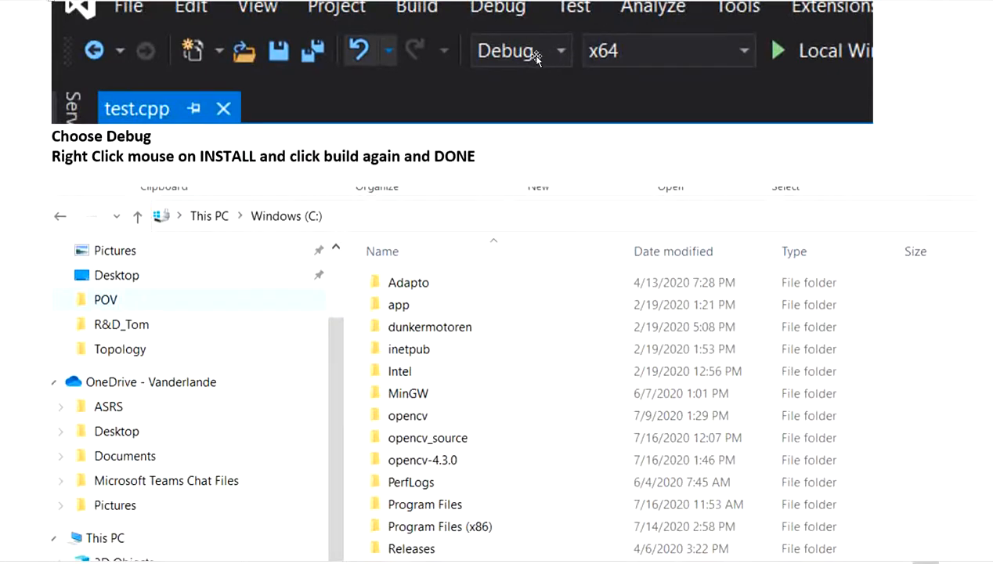
scroll(473, 225, down, 2)
scroll(474, 225, down, 1)
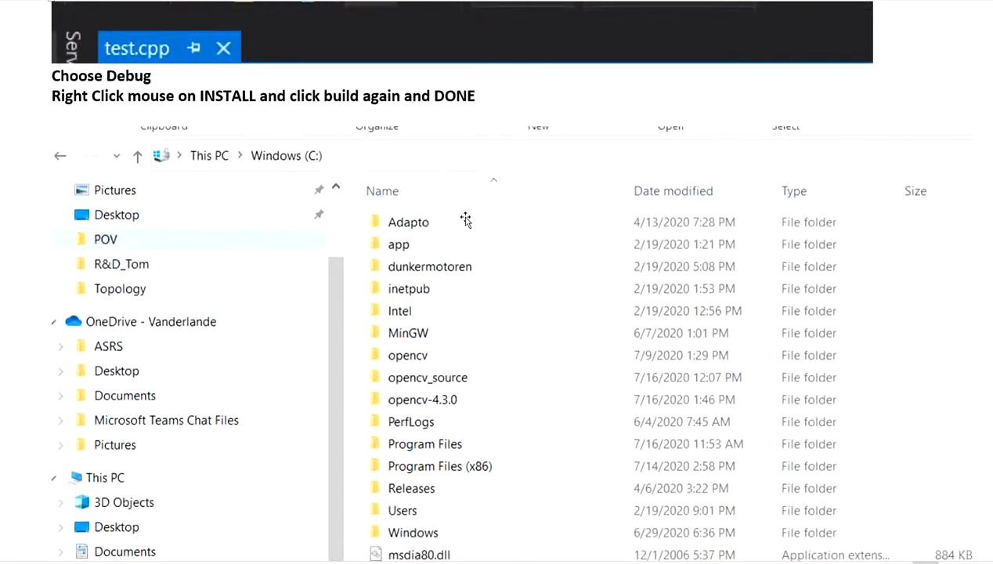
- Return to INSTALL in the solution tree picture, show and dismiss its context menu, and reread the build instruction
scroll(465, 220, up, 20)
scroll(293, 281, up, 1)
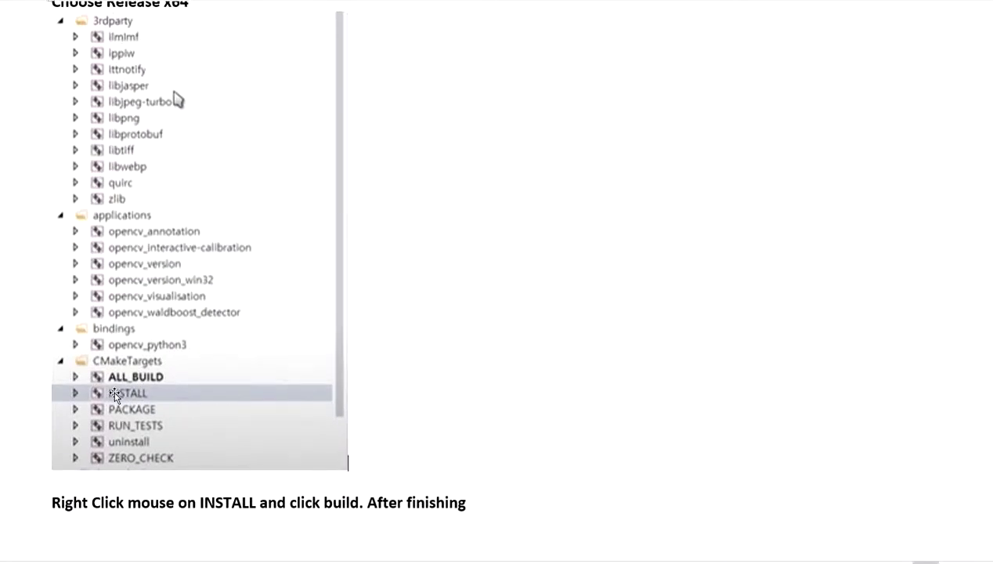
right_click(114, 396)
key(Escape)
scroll(493, 256, down, 3)
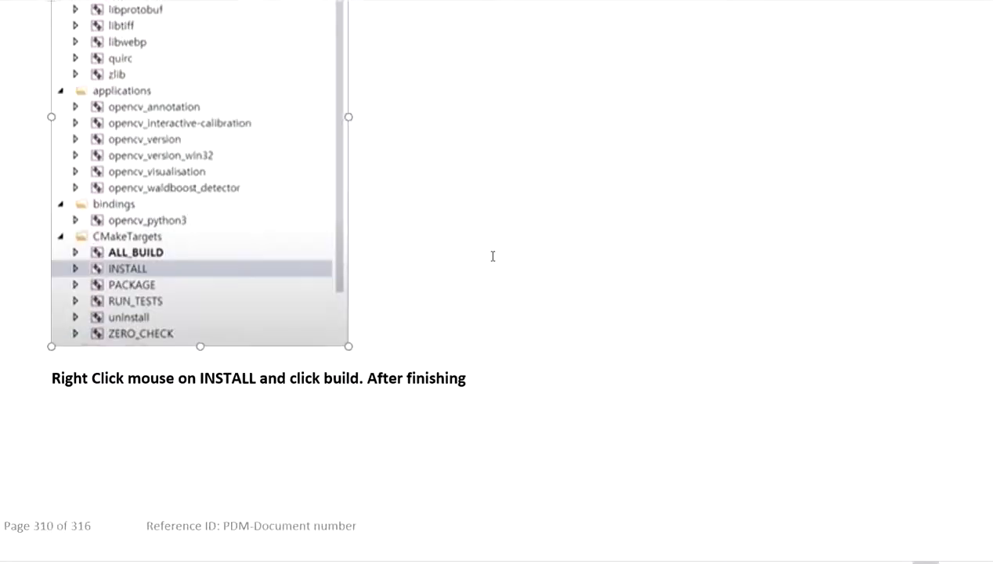
scroll(493, 256, down, 5)
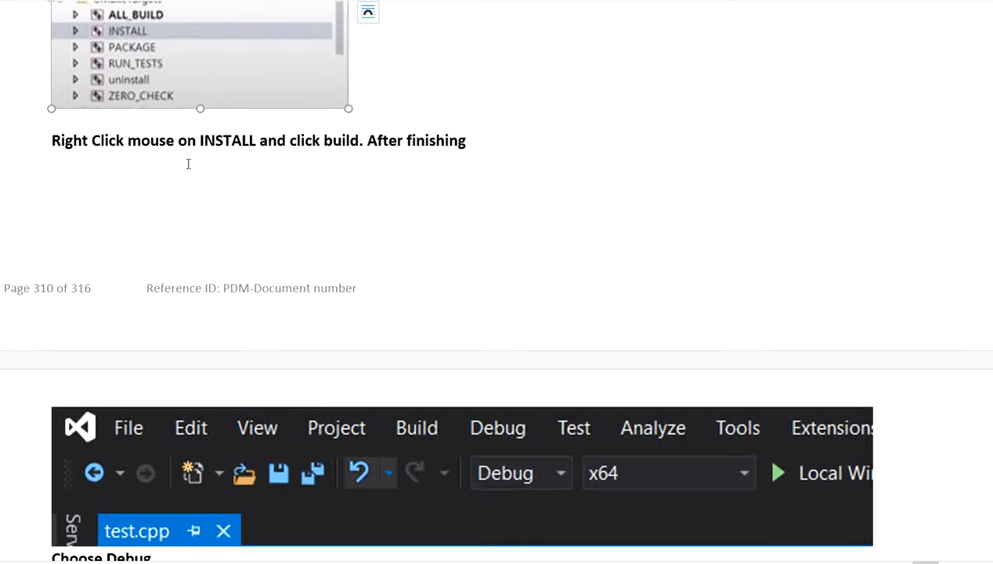
click(107, 165)
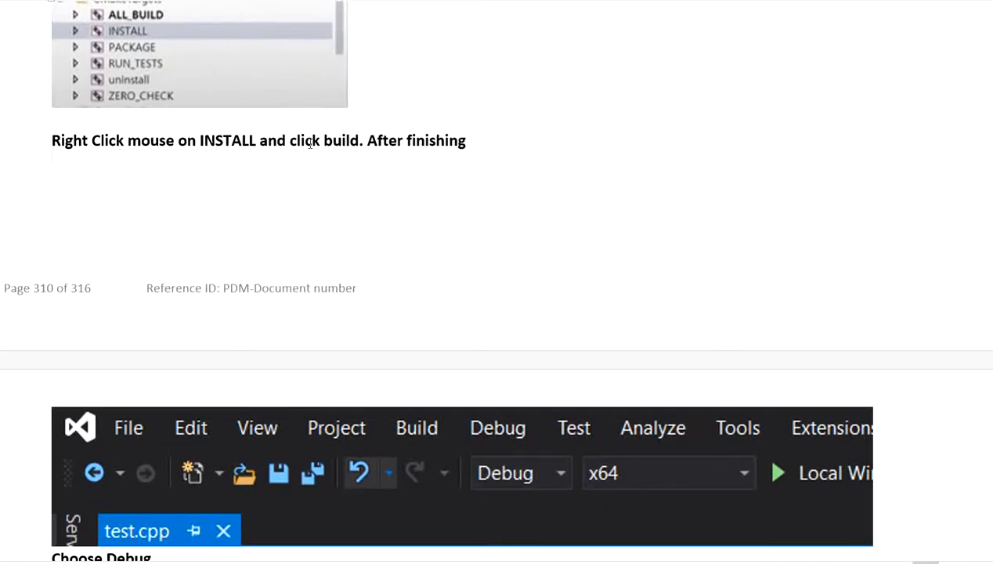
- Compare the notes' Debug x64 toolbar screenshot with the Release x64 one
scroll(507, 156, down, 6)
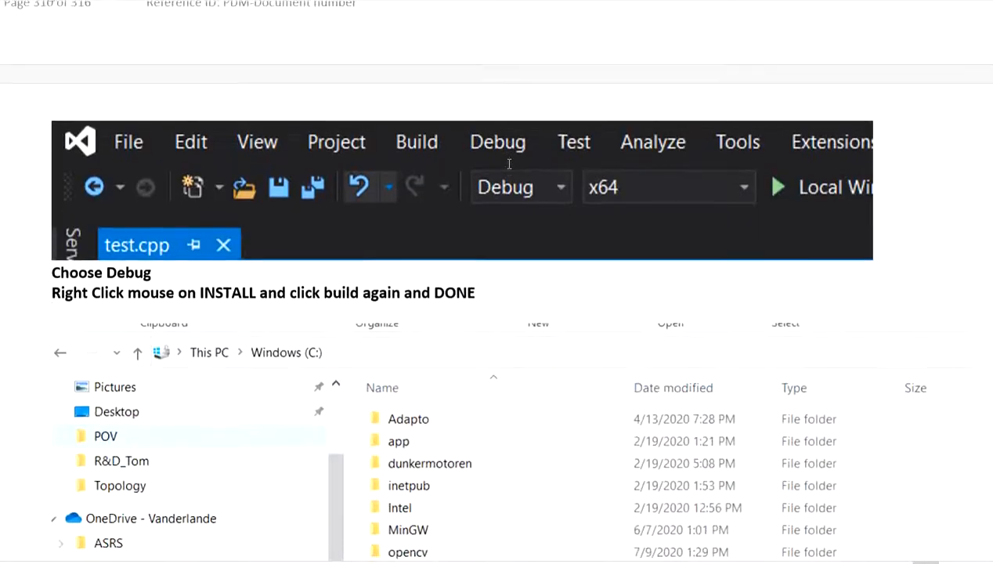
scroll(505, 157, up, 15)
scroll(485, 156, up, 4)
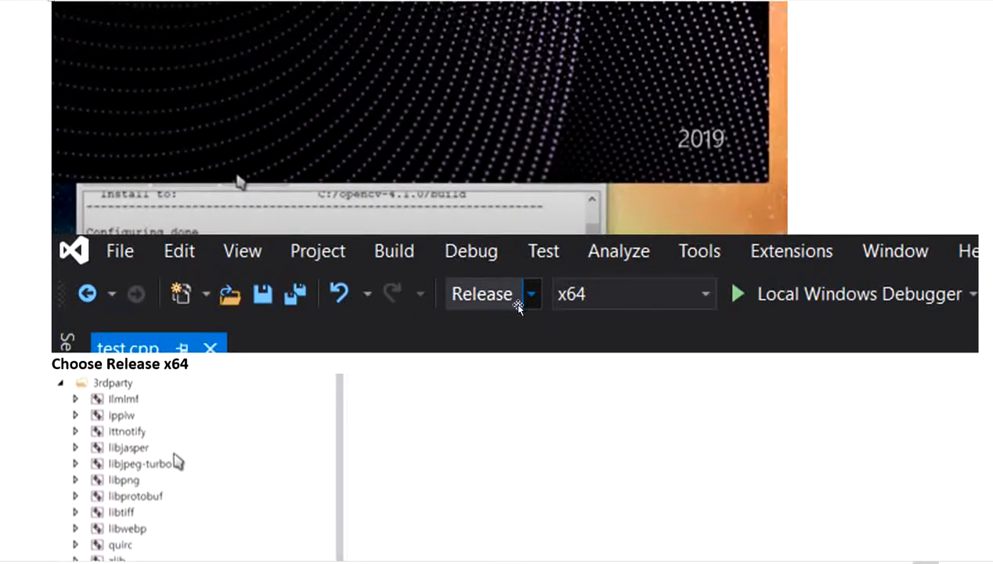
scroll(517, 306, down, 10)
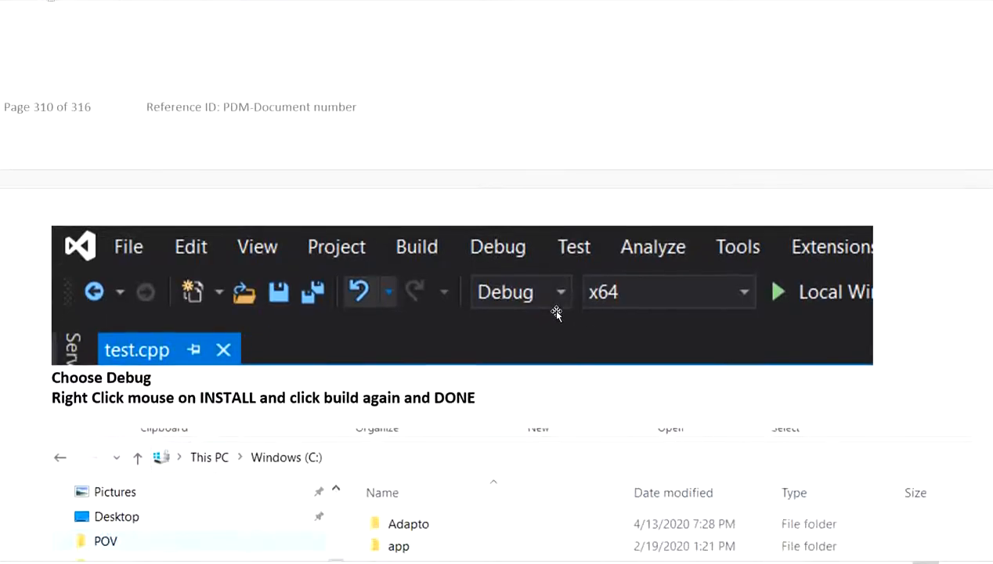
- Read the notes' Windows (C:) and opencv-4.3.0 build folder listings, through the section on creating a new project
scroll(548, 313, down, 6)
scroll(520, 307, up, 3)
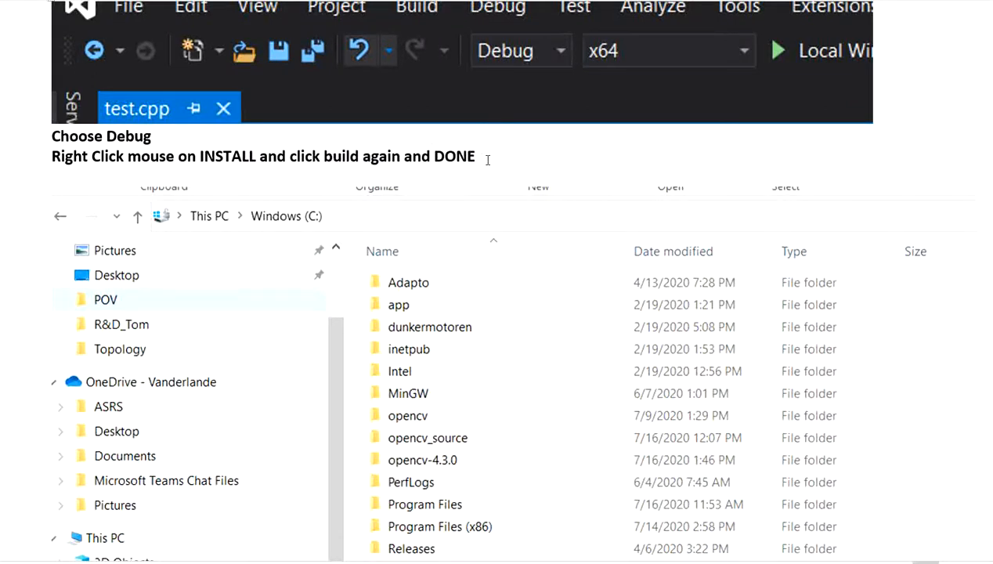
scroll(486, 162, down, 5)
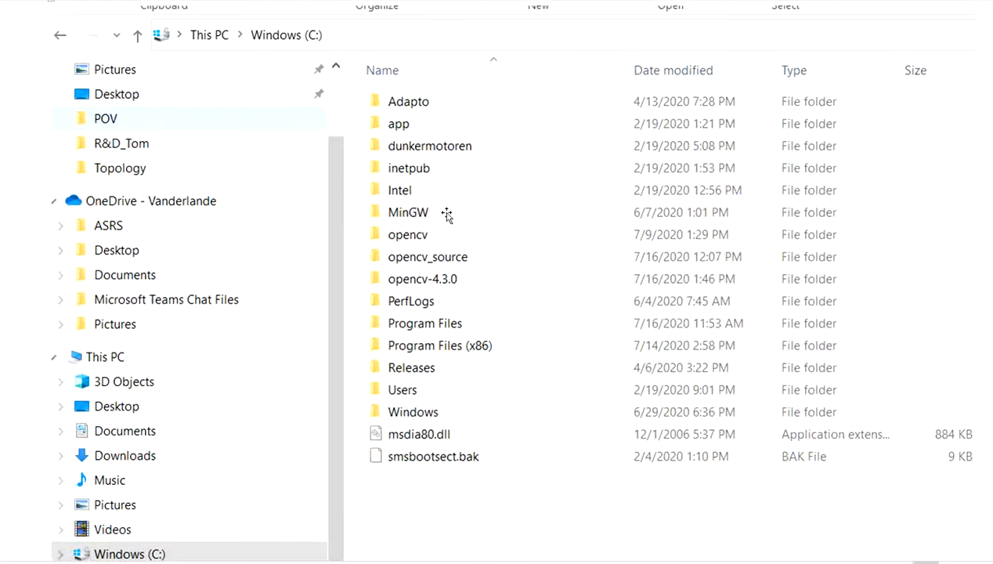
scroll(449, 216, down, 3)
scroll(445, 217, up, 3)
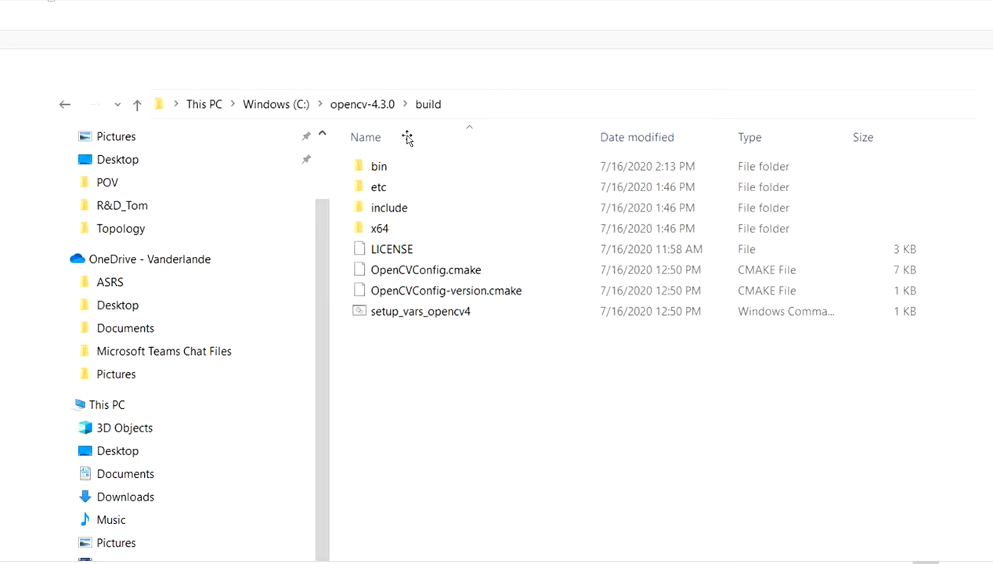
scroll(409, 156, down, 10)
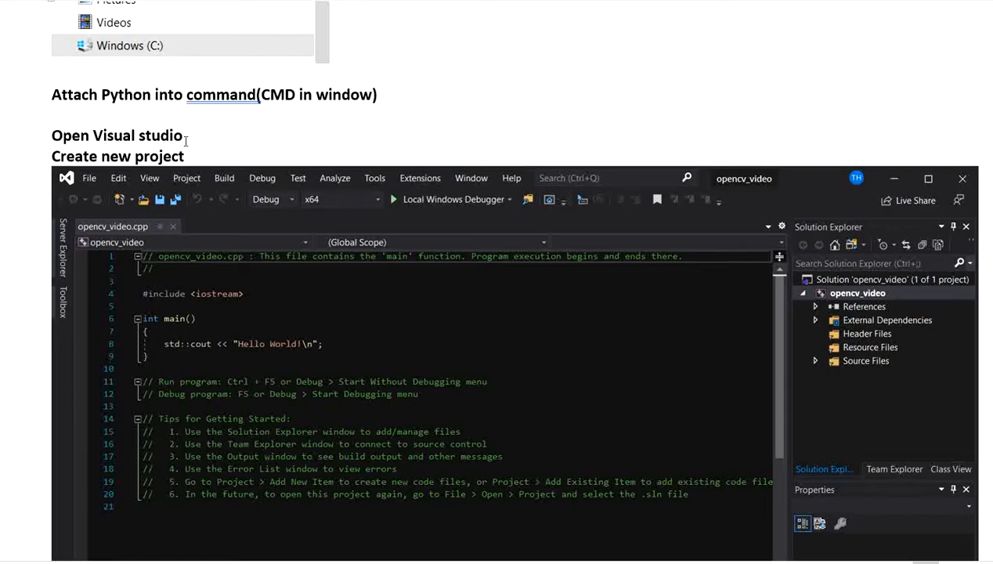
scroll(202, 148, down, 1)
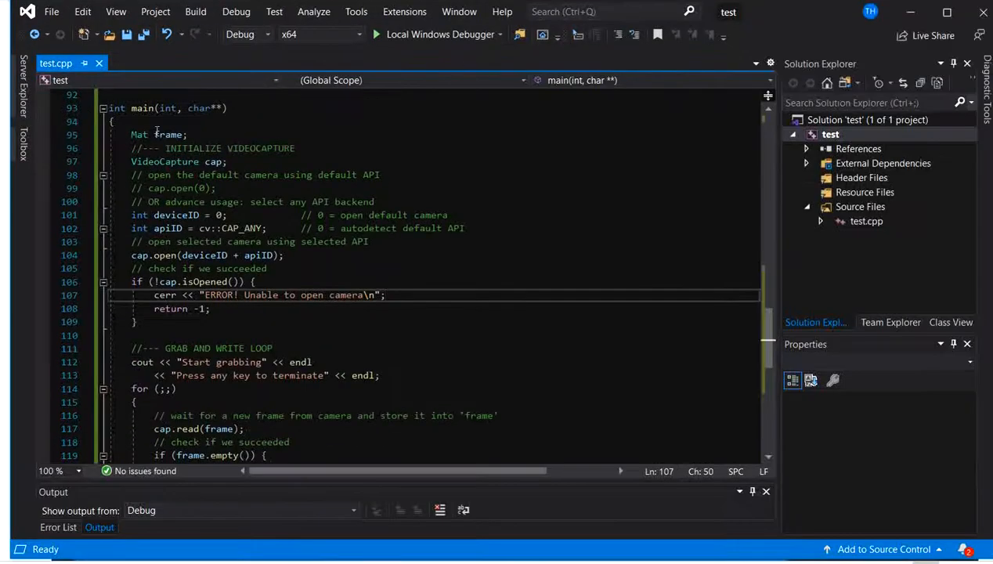
- Start a new C++ project from the Console App template to demonstrate it, and close the project dialog without creating anything
scroll(412, 282, up, 20)
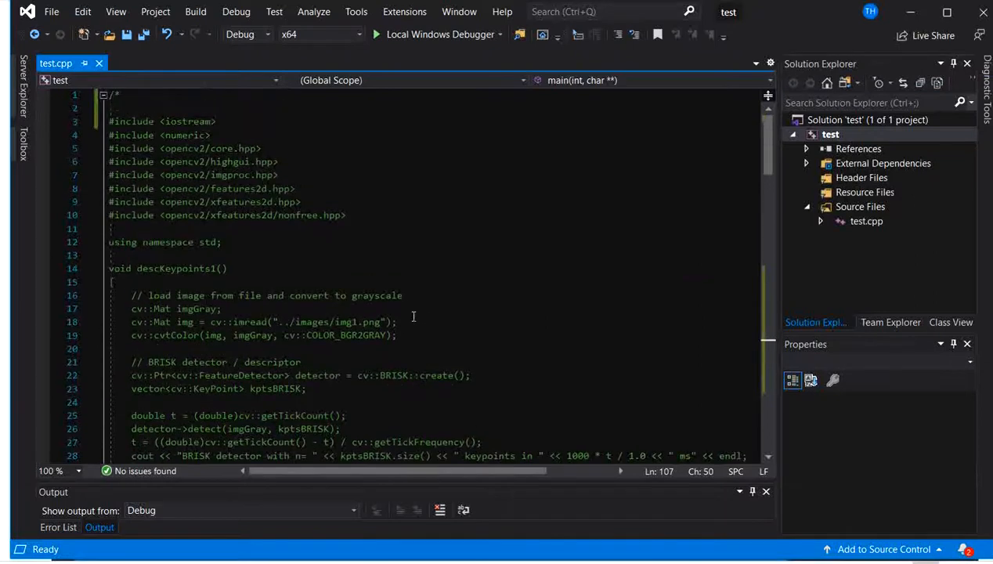
scroll(319, 275, down, 1)
scroll(319, 274, down, 20)
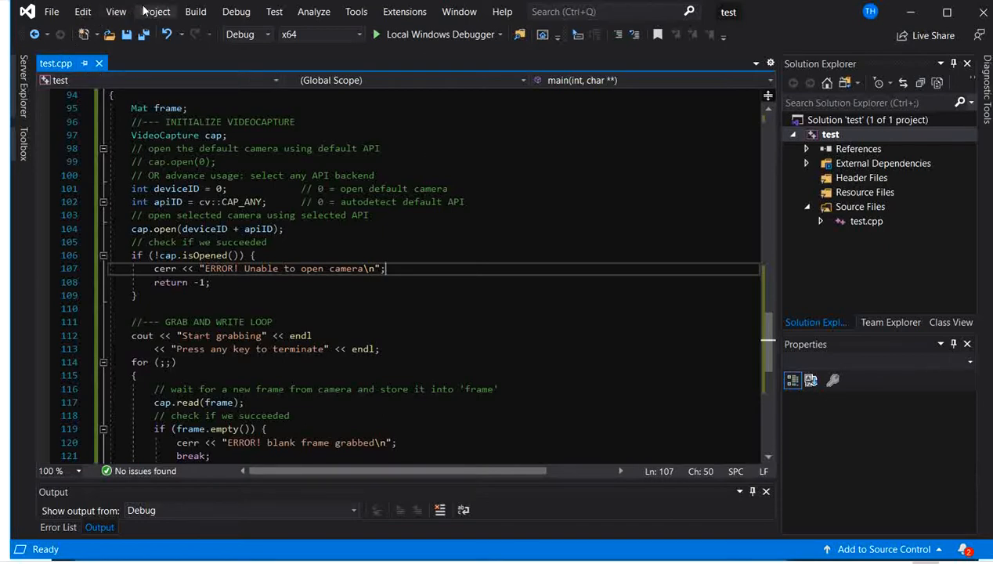
scroll(520, 295, up, 9)
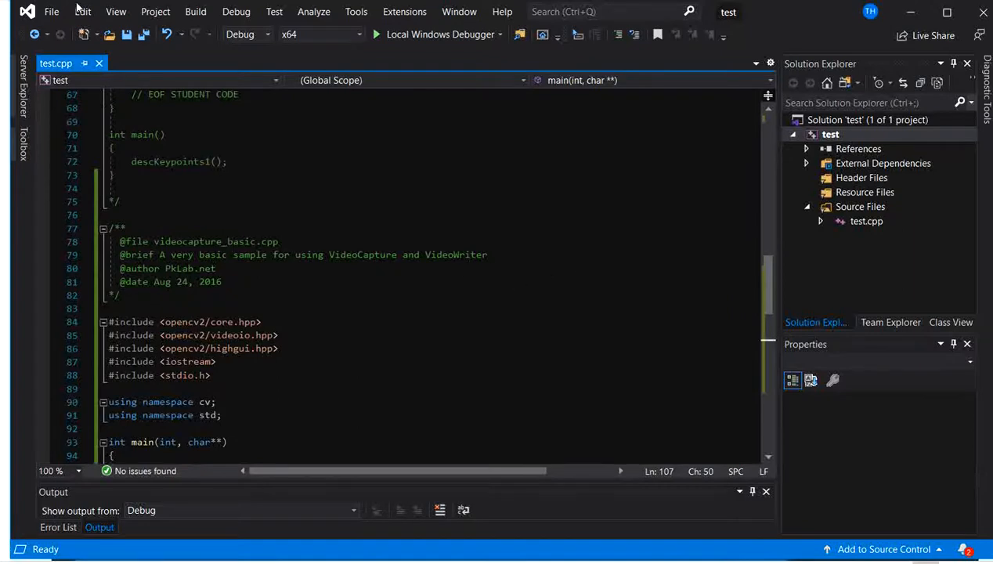
click(54, 12)
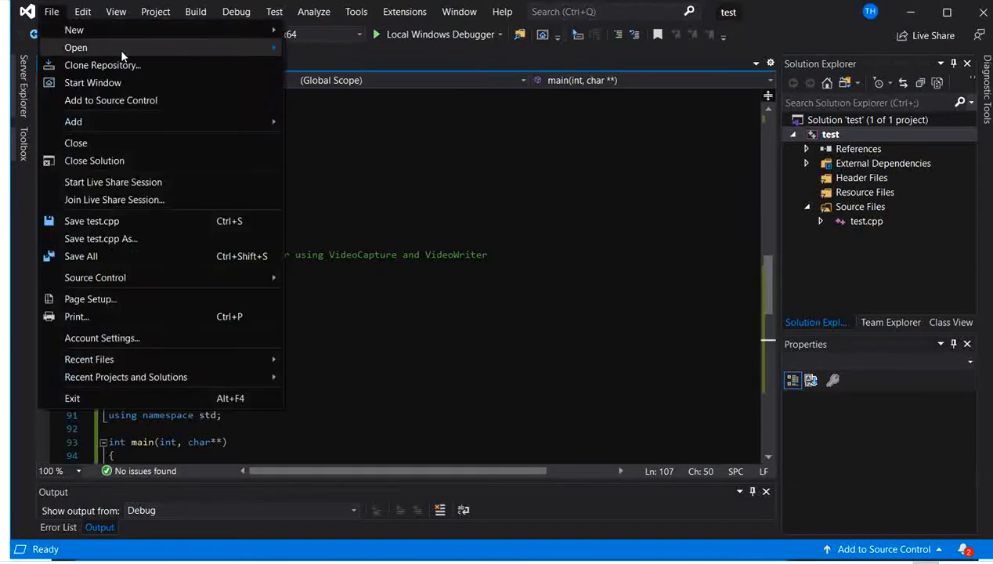
mouse_move(280, 29)
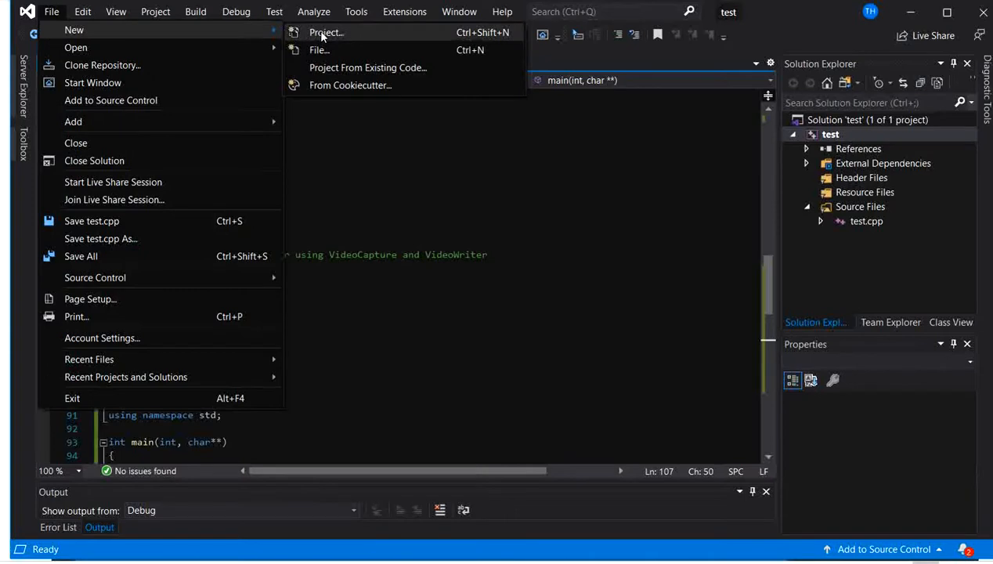
click(324, 33)
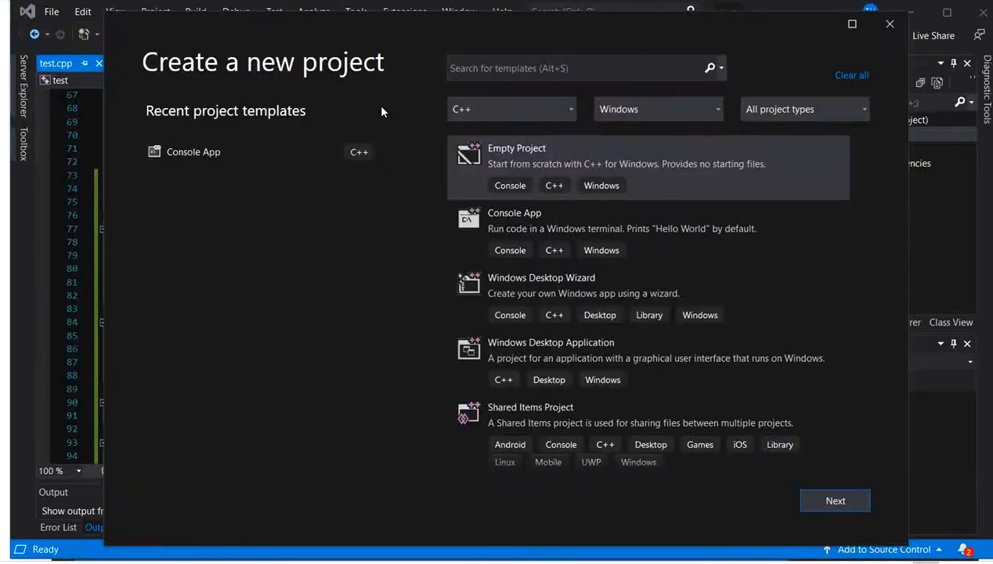
click(509, 235)
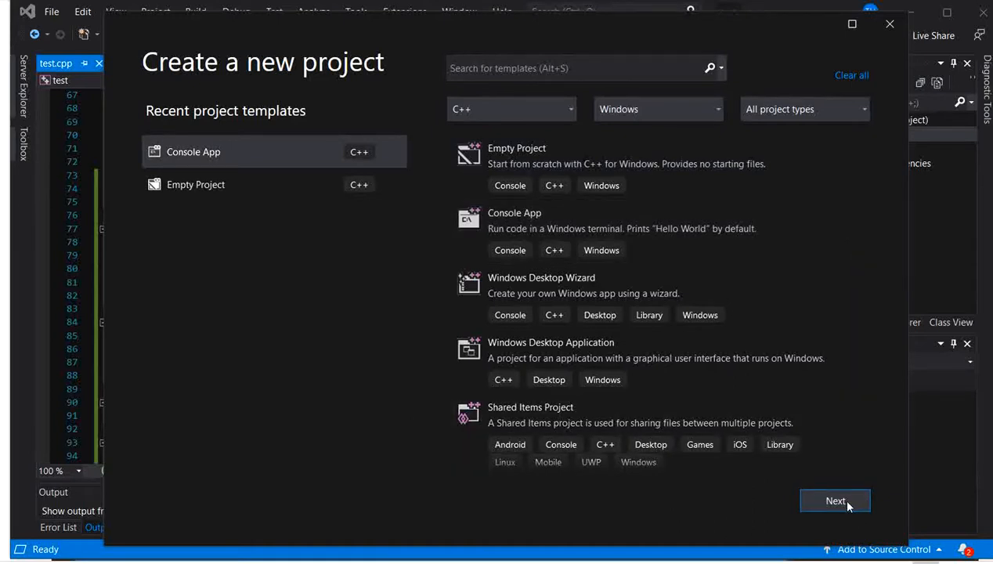
click(889, 23)
- Open the test project's property pages and set the configuration to All Configurations
scroll(343, 209, up, 20)
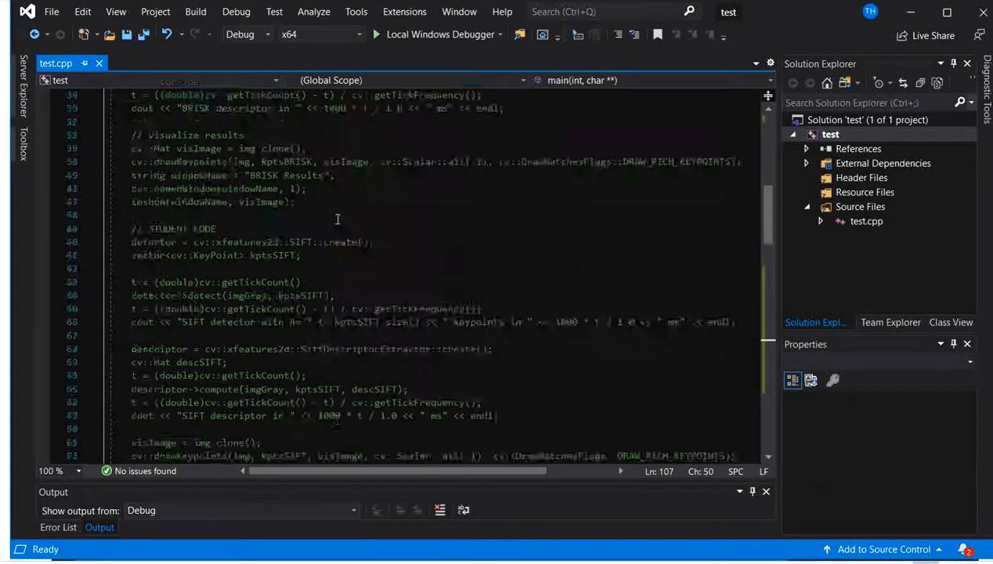
scroll(338, 211, down, 3)
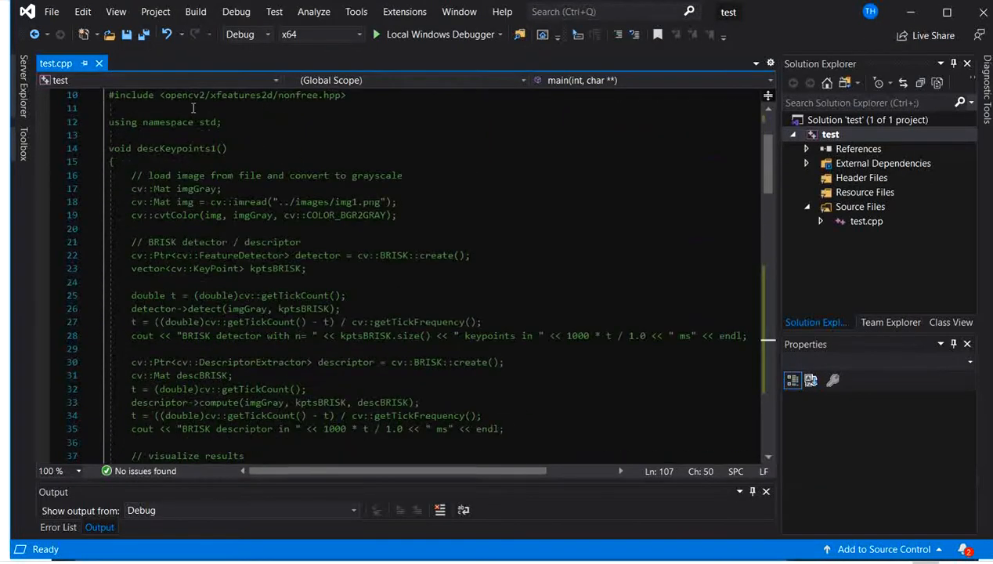
scroll(452, 207, up, 3)
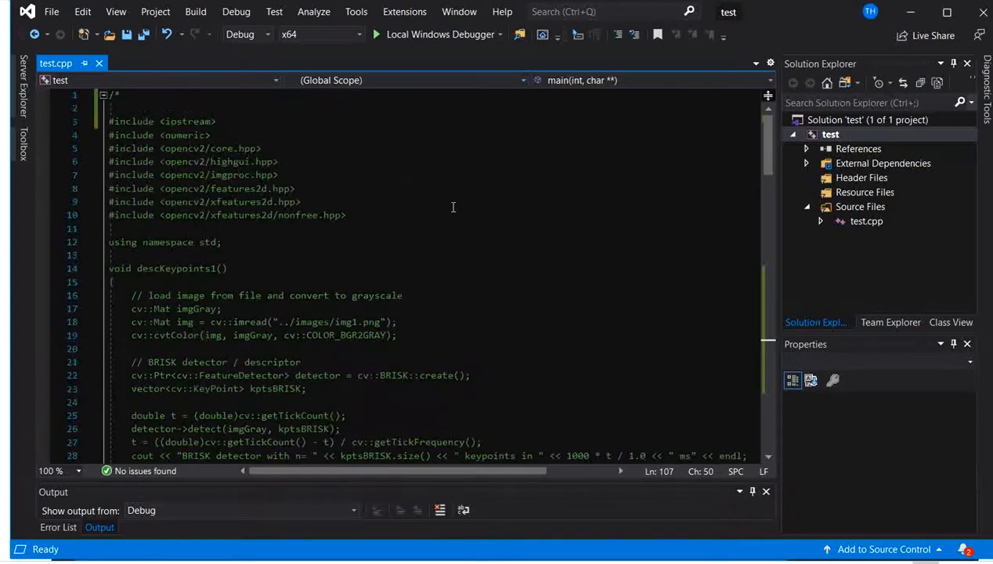
scroll(303, 185, down, 2)
click(153, 13)
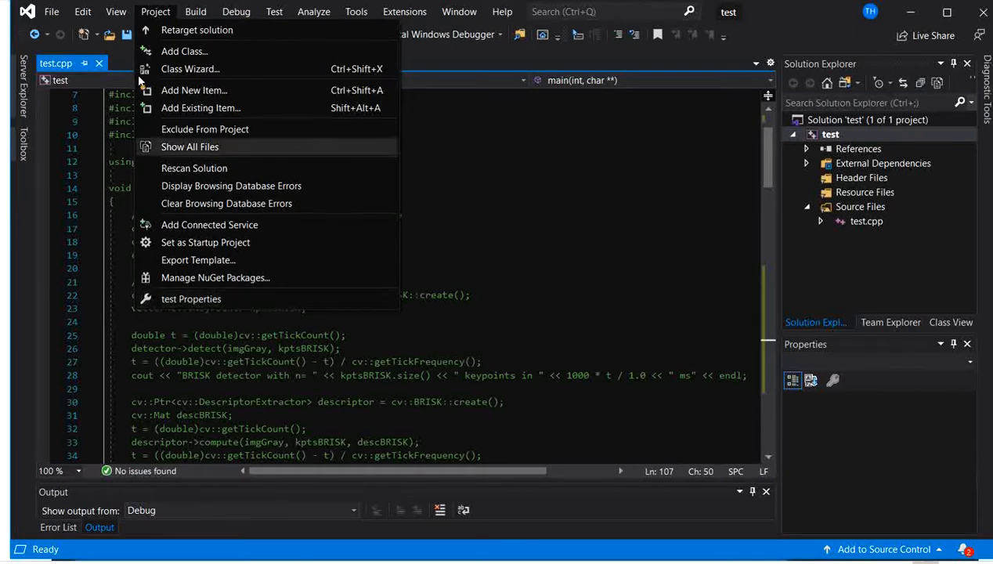
click(193, 303)
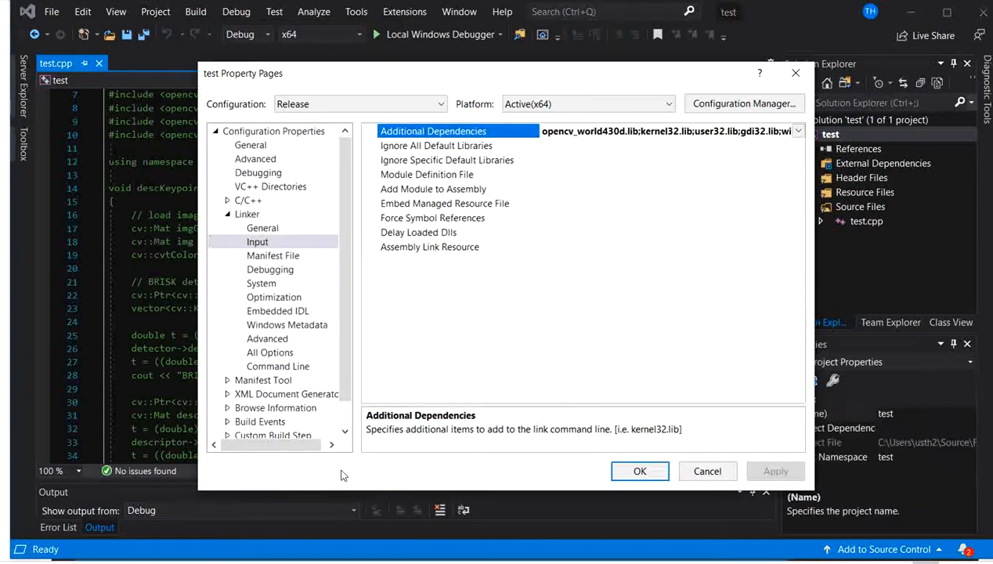
click(276, 105)
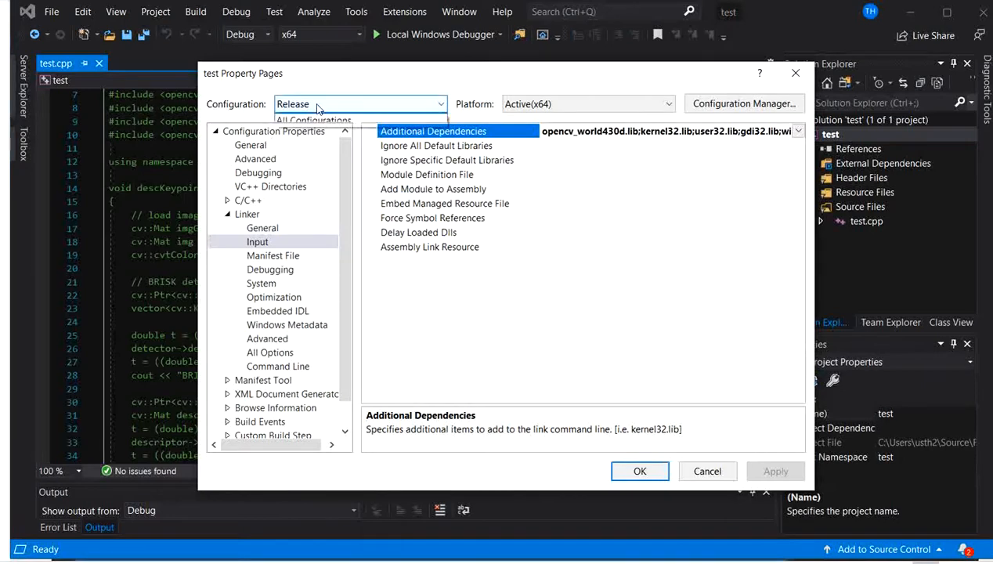
click(313, 157)
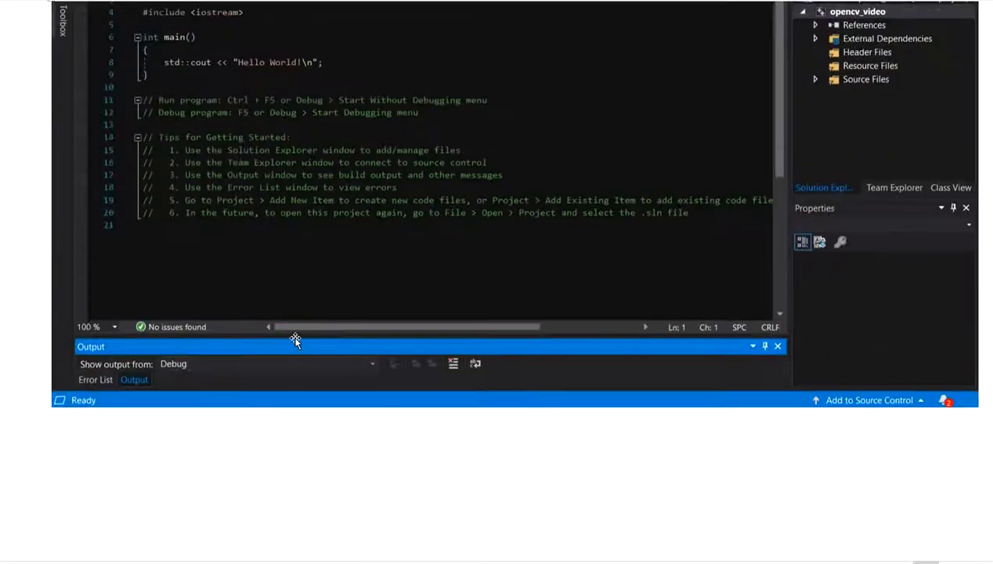
- Switch to the Word notes and examine the property page pictures for include directories, linker library directories and the debugging environment
scroll(294, 339, down, 10)
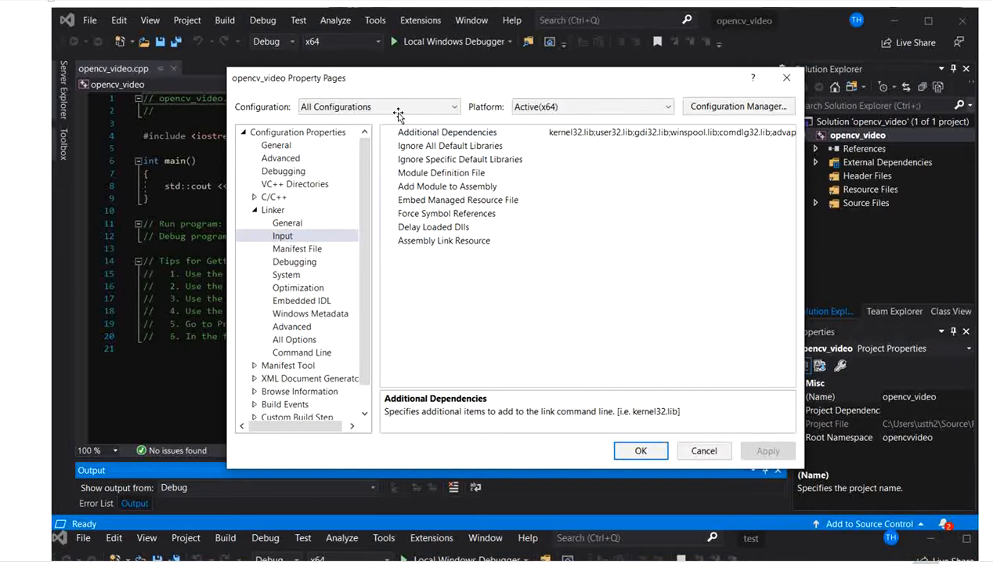
scroll(378, 159, down, 4)
scroll(378, 159, up, 4)
scroll(355, 202, down, 5)
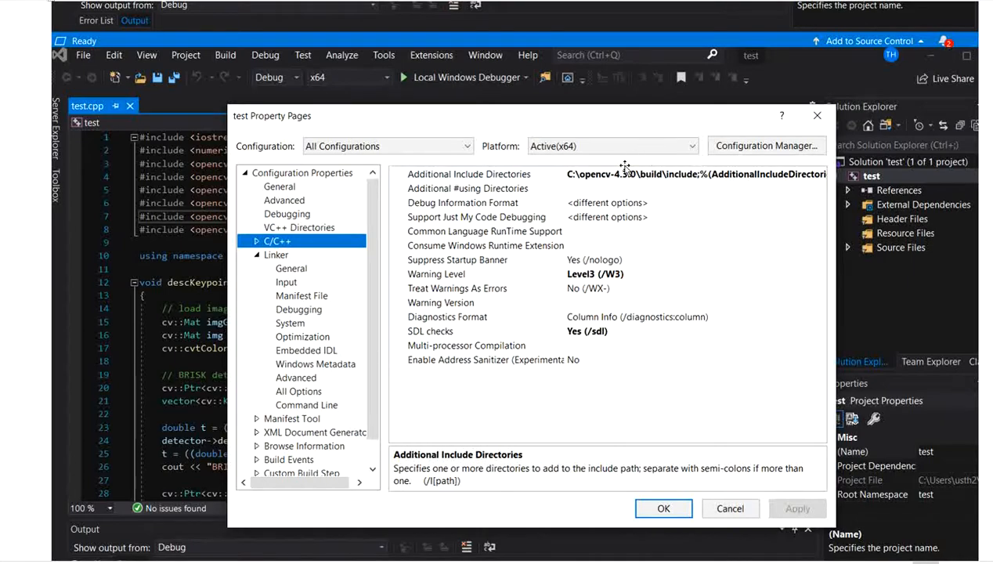
scroll(555, 323, down, 10)
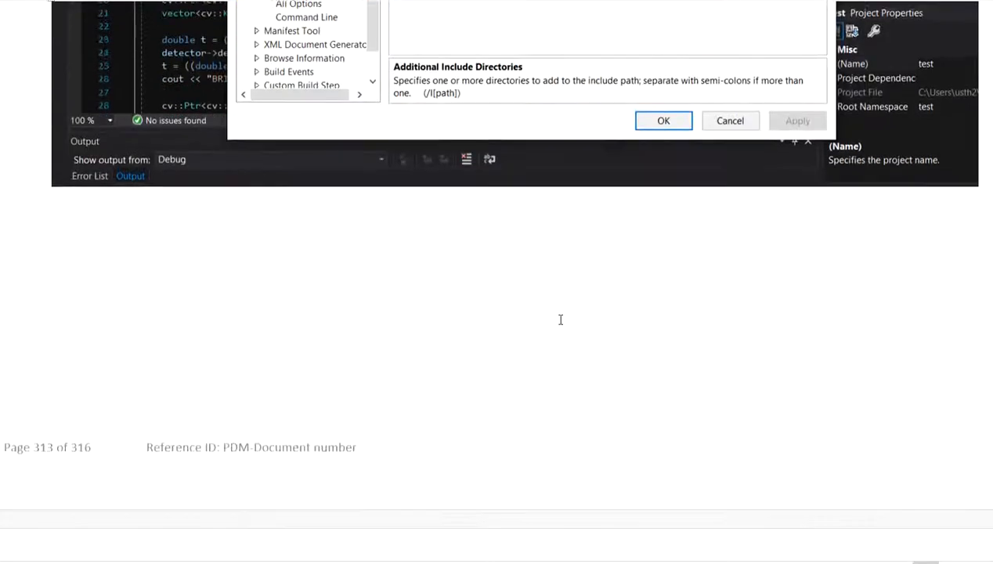
scroll(555, 322, down, 5)
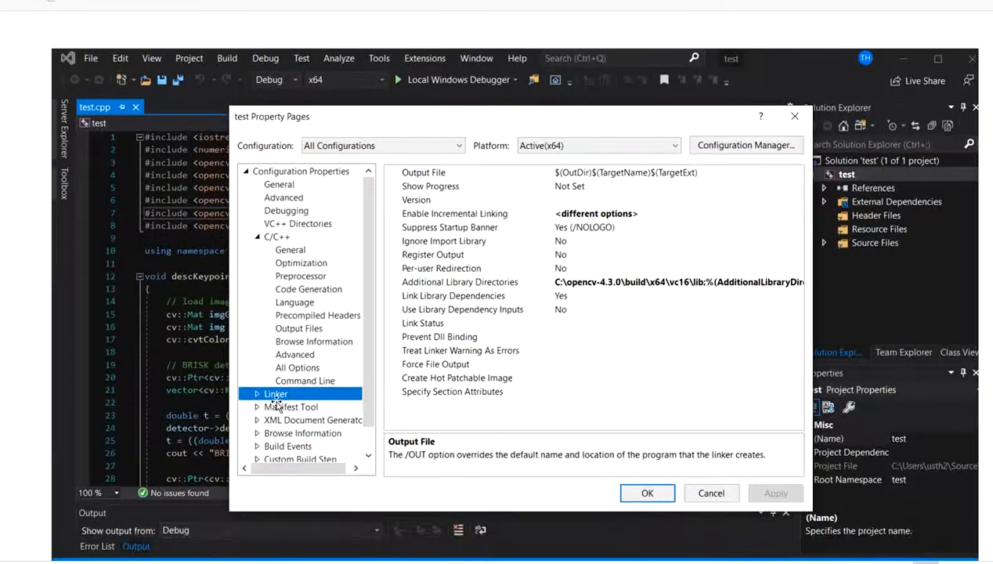
scroll(271, 398, up, 1)
scroll(272, 397, down, 2)
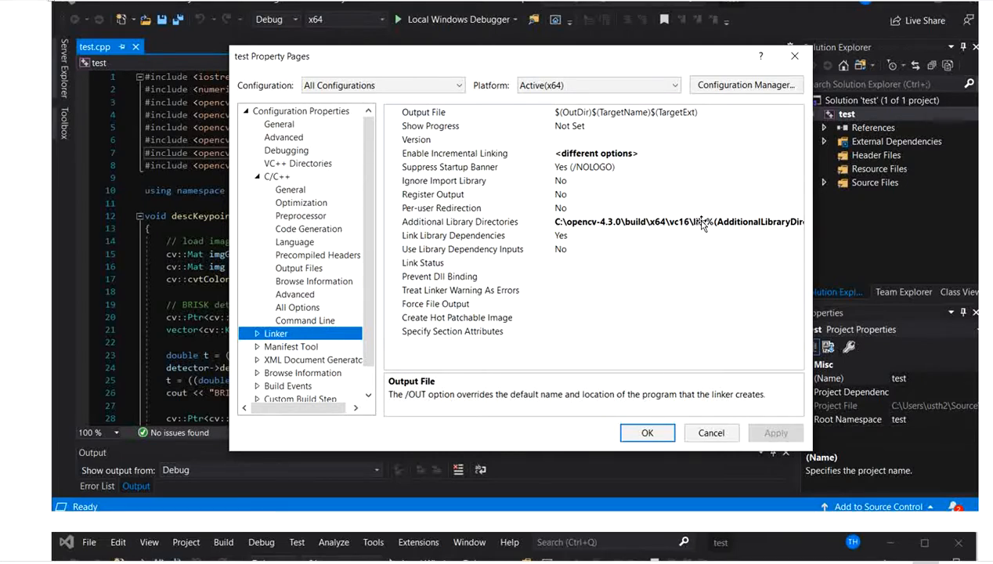
scroll(440, 296, down, 6)
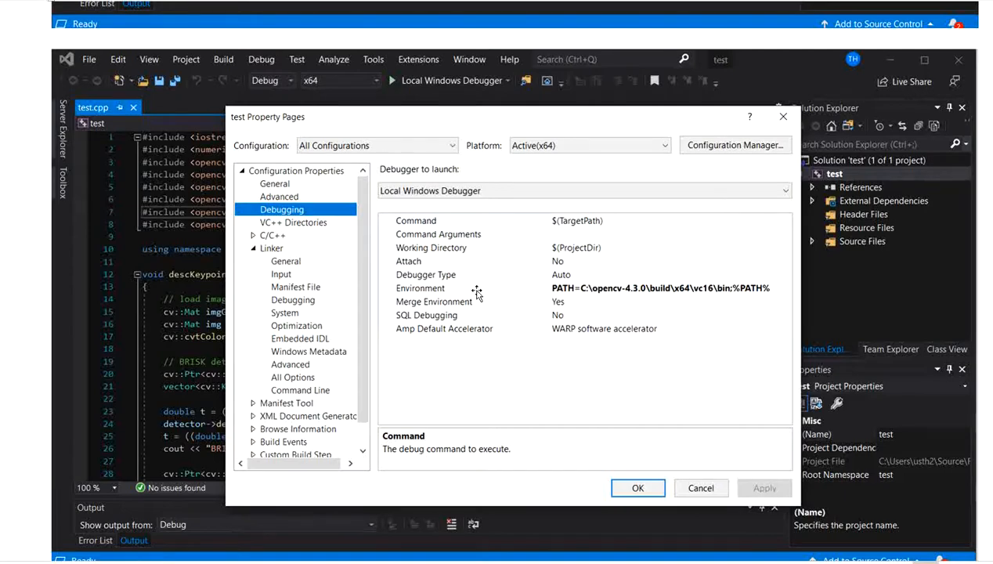
scroll(606, 388, down, 12)
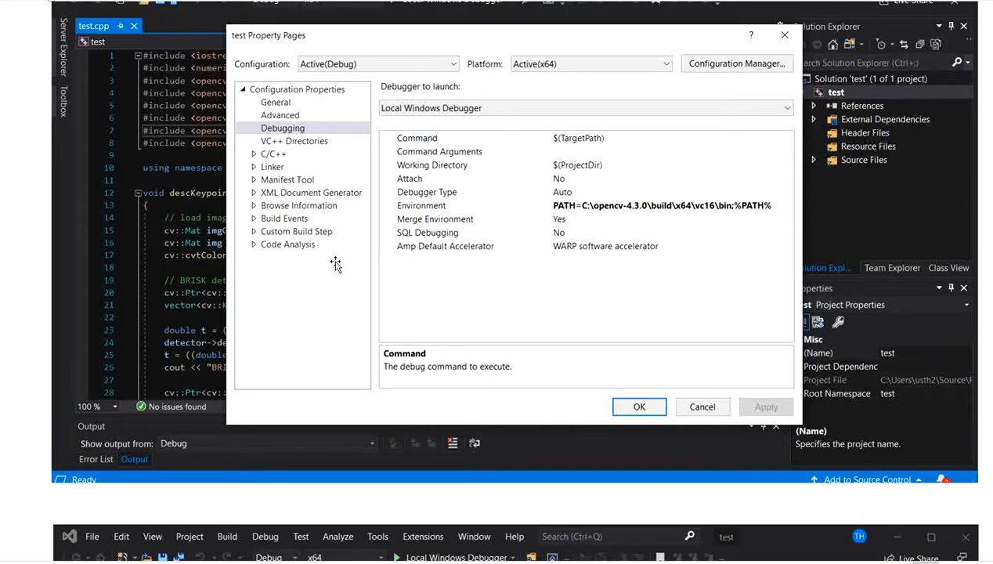
- Compare the notes' Linker Input dependencies for Active(Debug) and Release, and read the final instruction on confirming the property pages
scroll(337, 262, down, 5)
scroll(368, 278, down, 1)
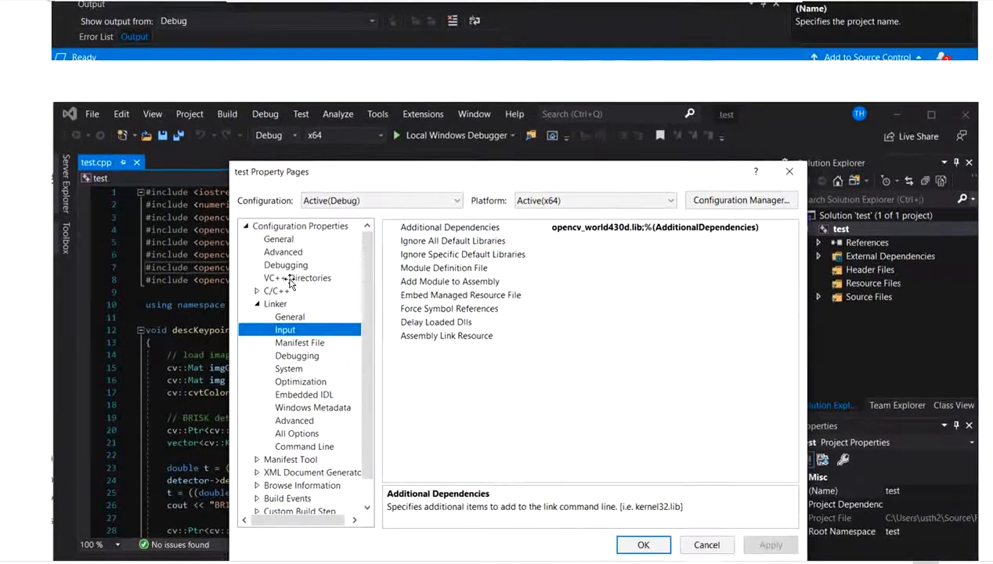
scroll(313, 281, down, 2)
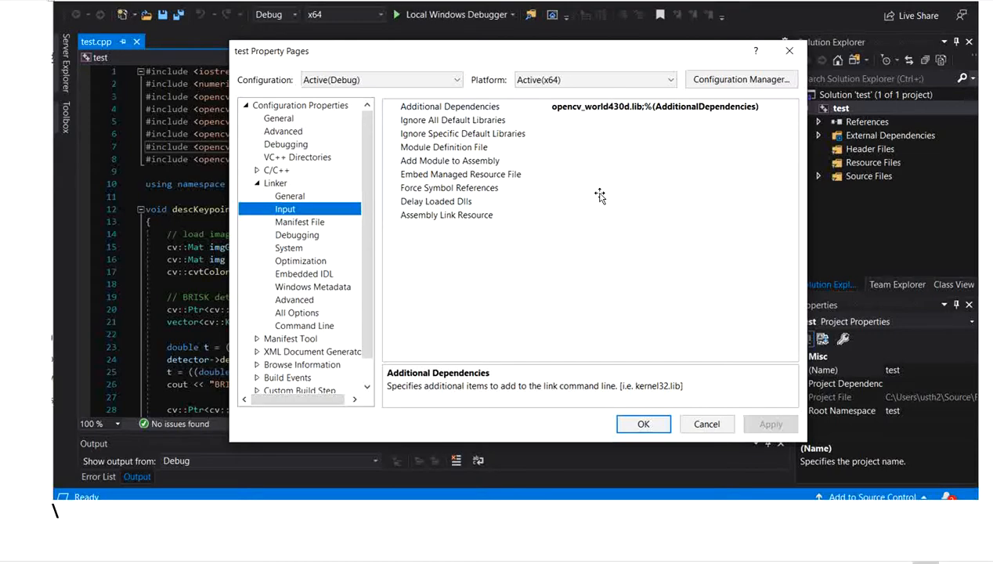
scroll(598, 196, down, 8)
scroll(610, 232, down, 5)
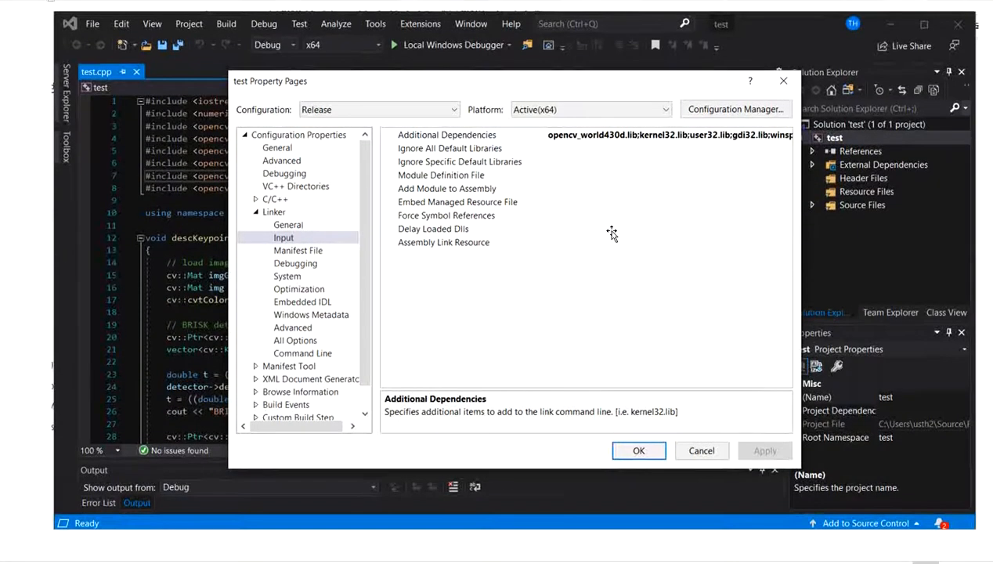
scroll(609, 231, up, 3)
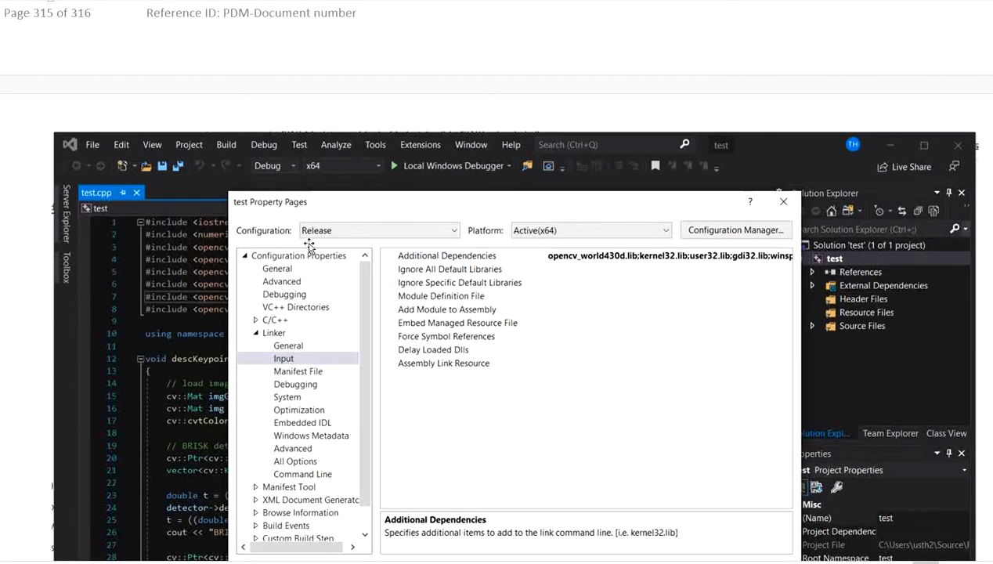
scroll(342, 252, down, 8)
scroll(421, 150, up, 2)
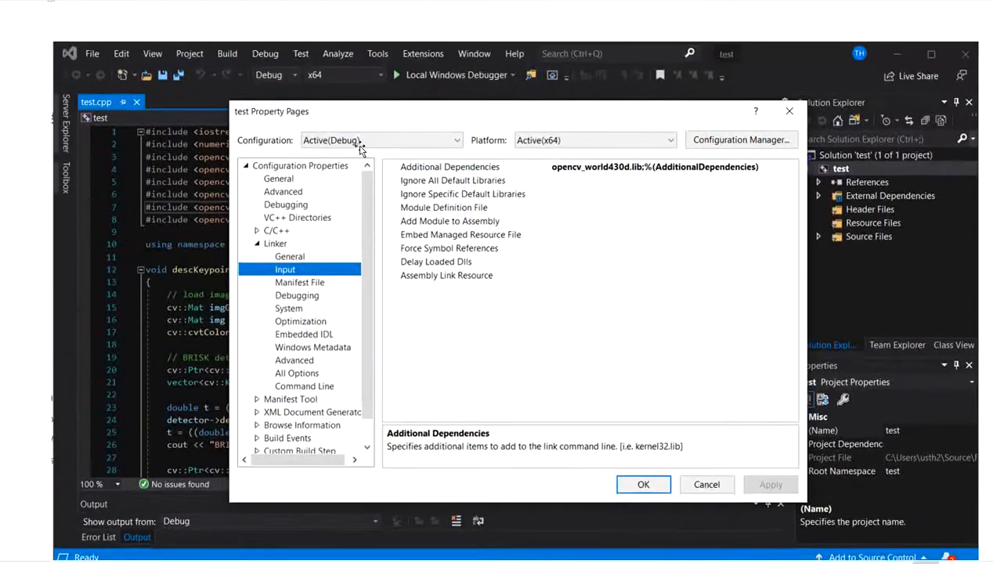
scroll(377, 190, down, 18)
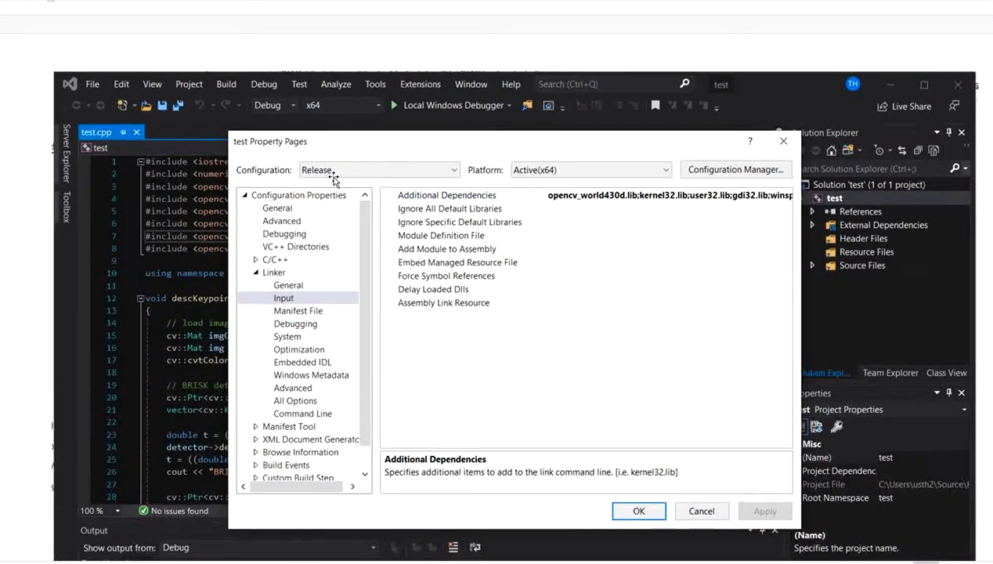
scroll(332, 179, down, 3)
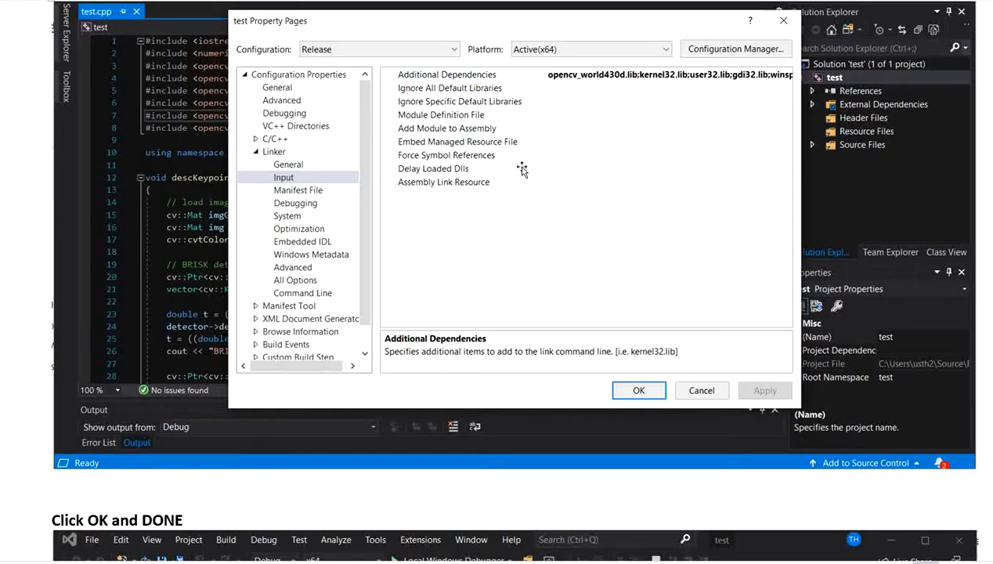
scroll(521, 166, down, 12)
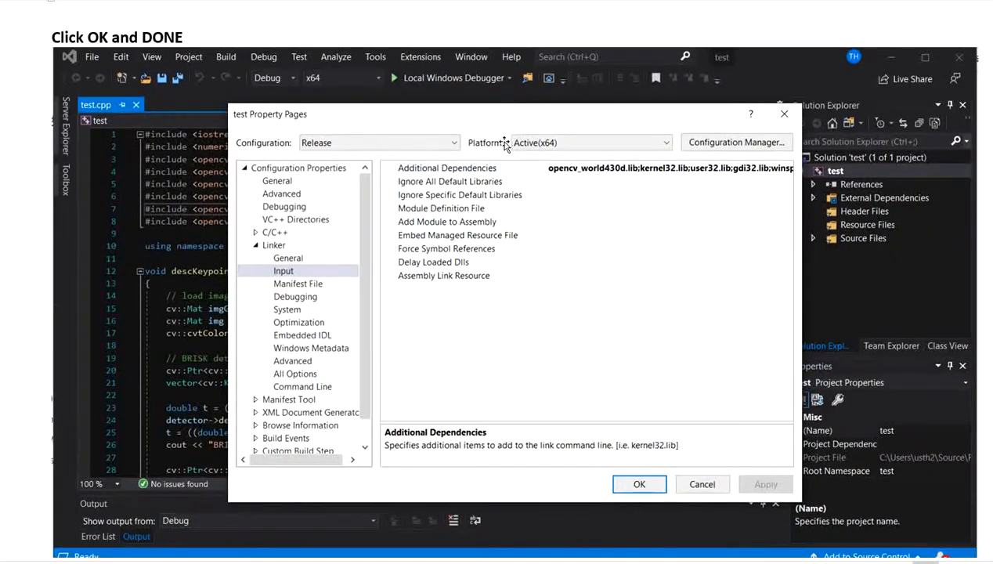
scroll(510, 141, down, 2)
scroll(504, 144, up, 3)
scroll(504, 144, down, 4)
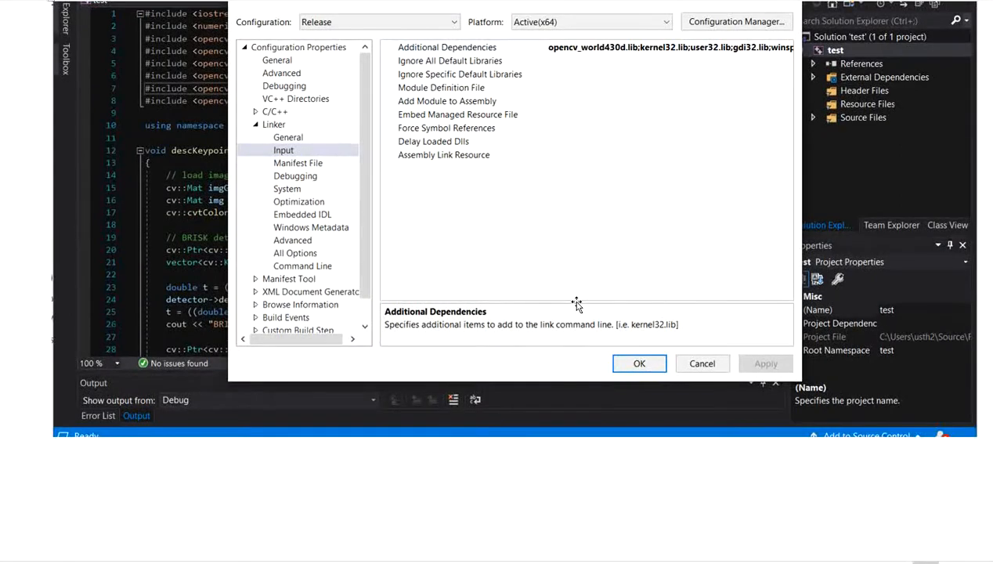
scroll(576, 301, down, 1)
scroll(571, 289, up, 3)
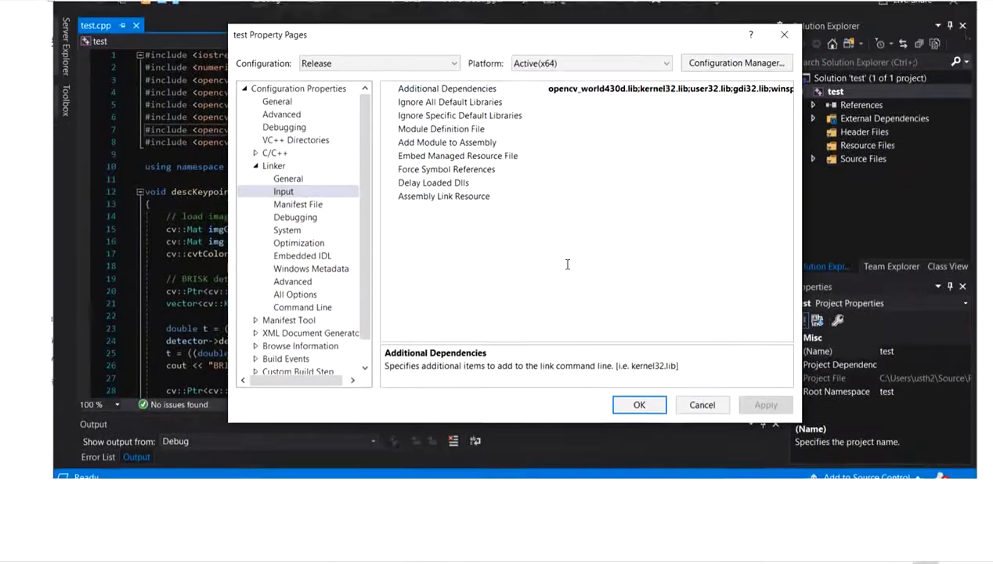
scroll(568, 262, down, 5)
scroll(569, 261, up, 7)
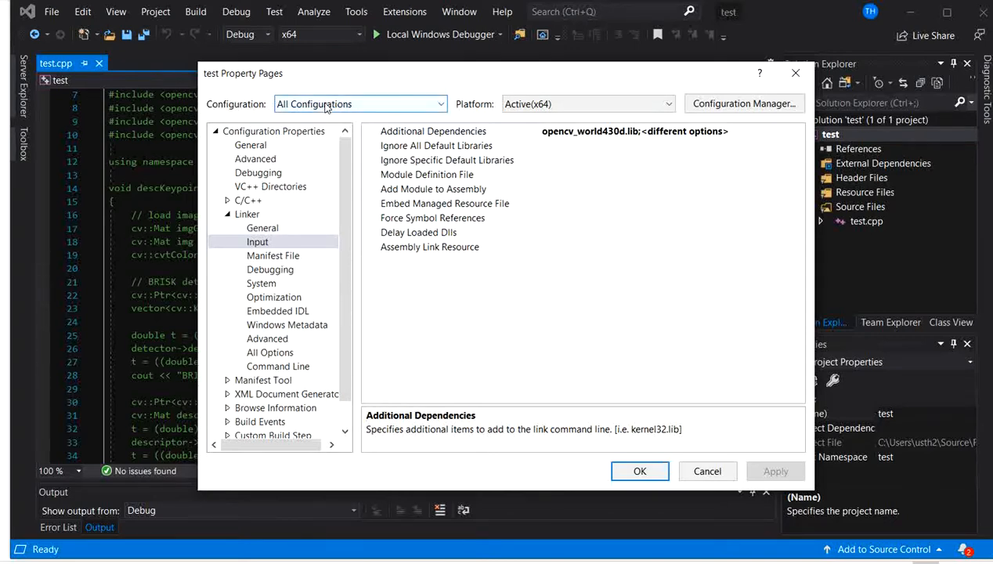
- Set the property pages' configuration to Active(Debug), review the C/C++, Linker Input and Debugging settings, and close the property pages
click(304, 105)
click(320, 120)
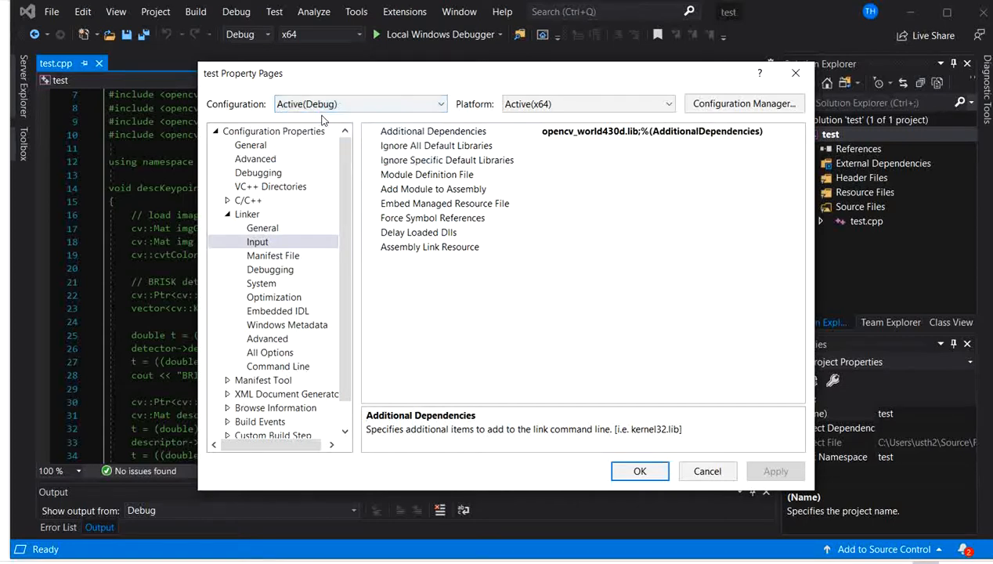
click(249, 202)
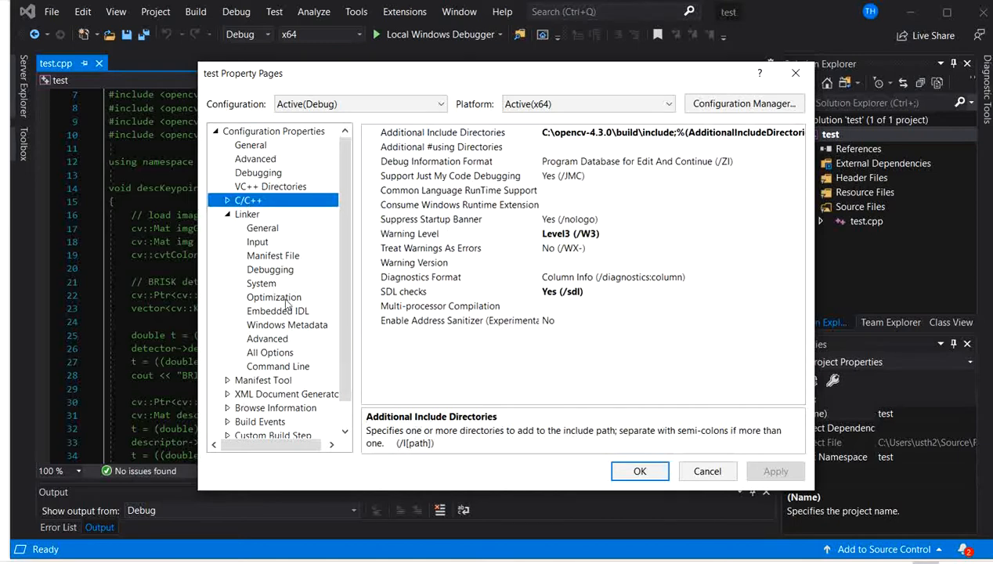
click(261, 242)
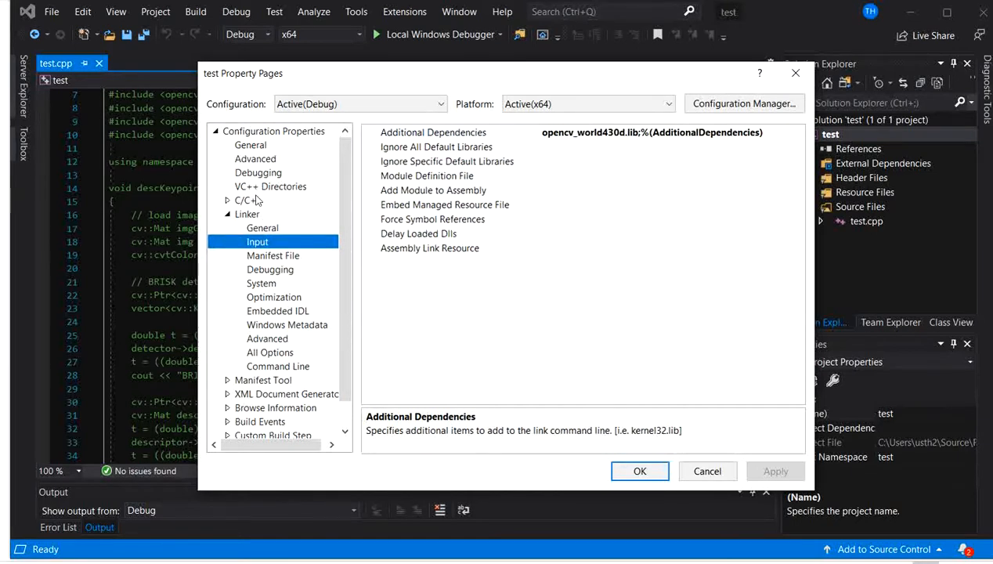
click(264, 173)
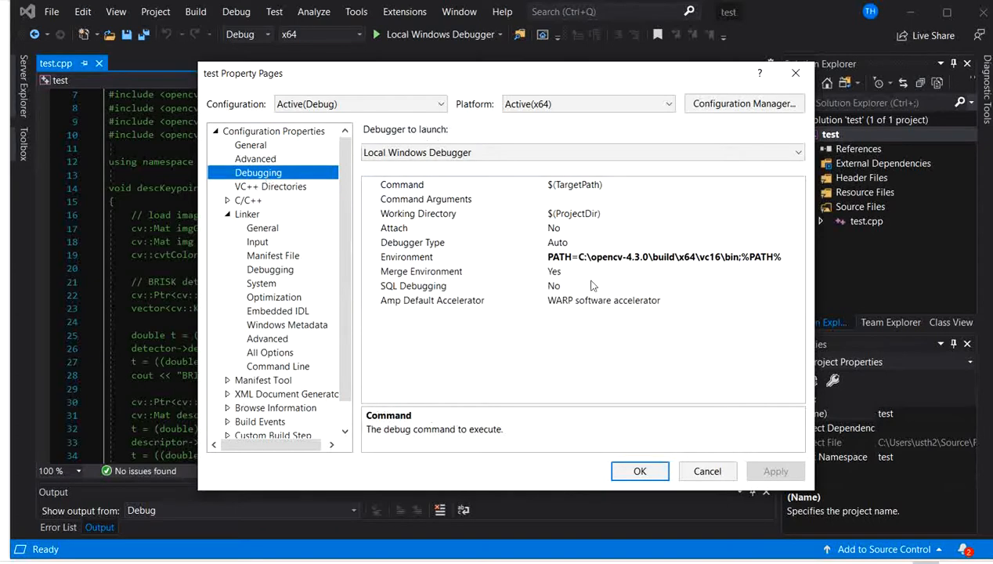
click(796, 72)
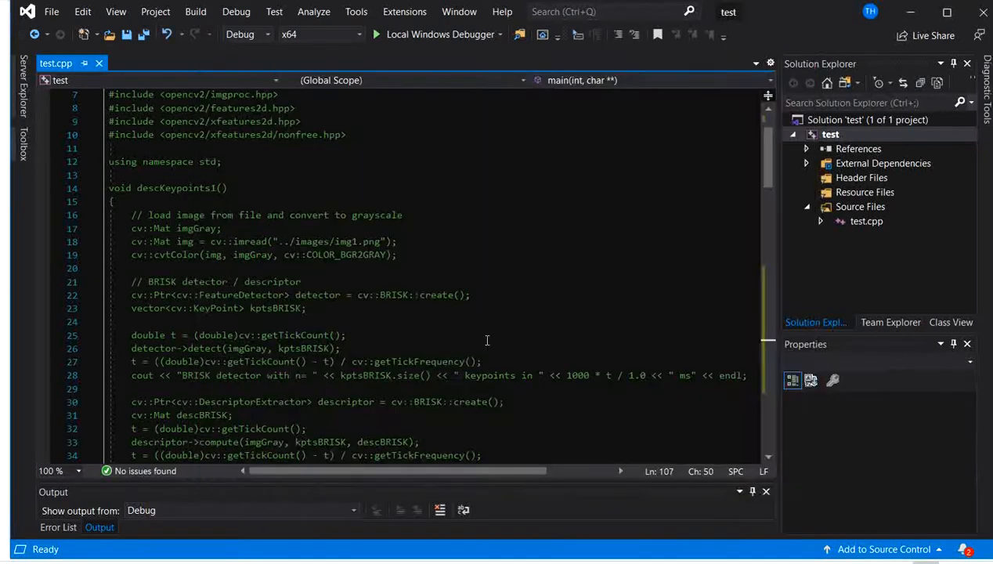
- Read through test.cpp from the commented-out BRISK and SIFT code to the camera capture main function and its grab loop
scroll(454, 335, down, 20)
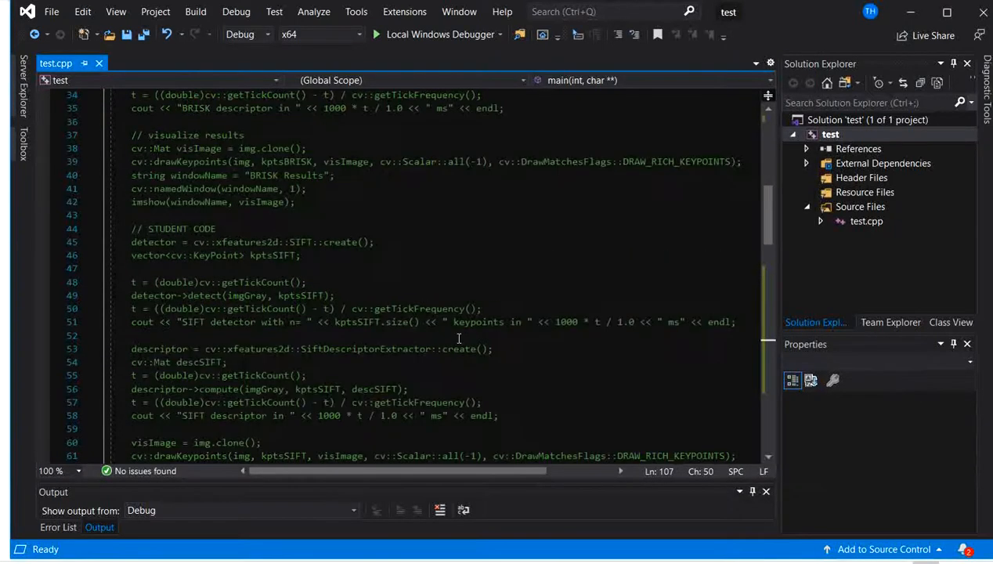
scroll(466, 338, down, 20)
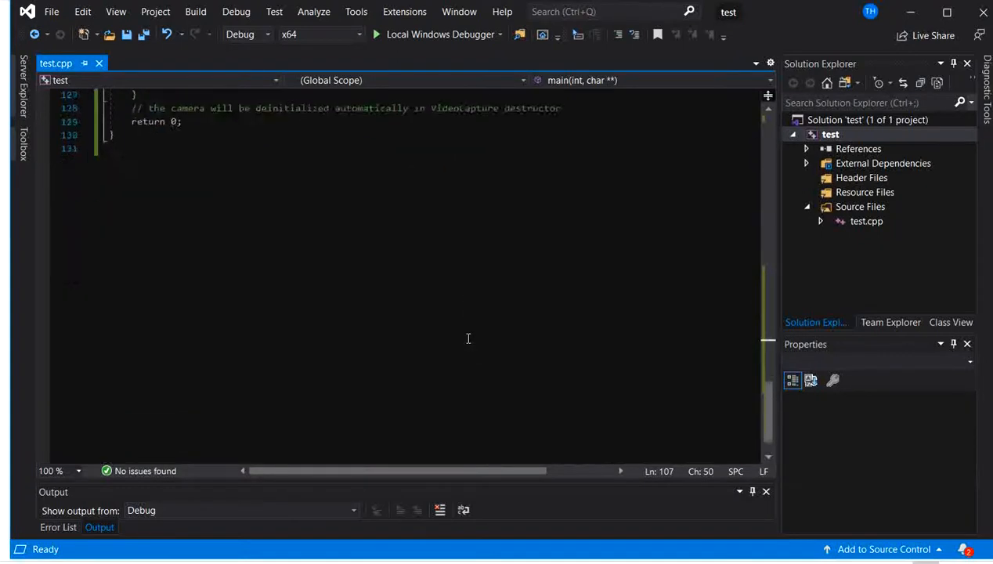
scroll(468, 337, up, 20)
scroll(468, 335, down, 1)
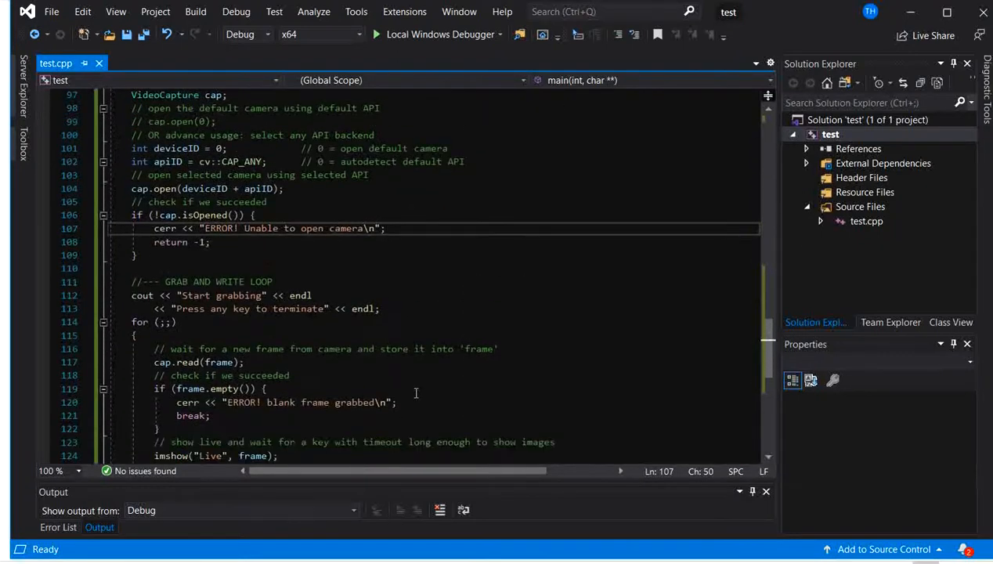
scroll(406, 254, down, 2)
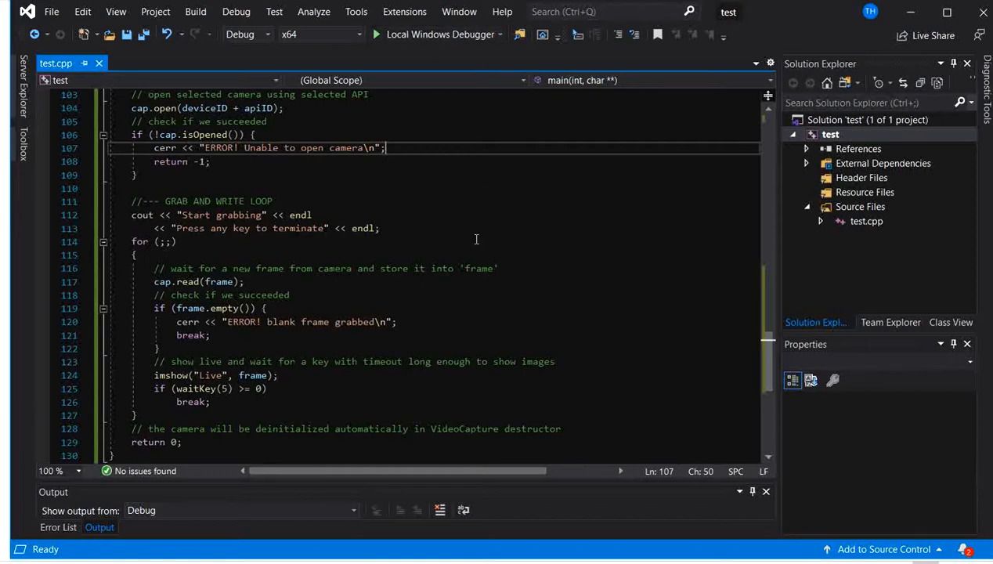
click(525, 296)
scroll(518, 286, up, 5)
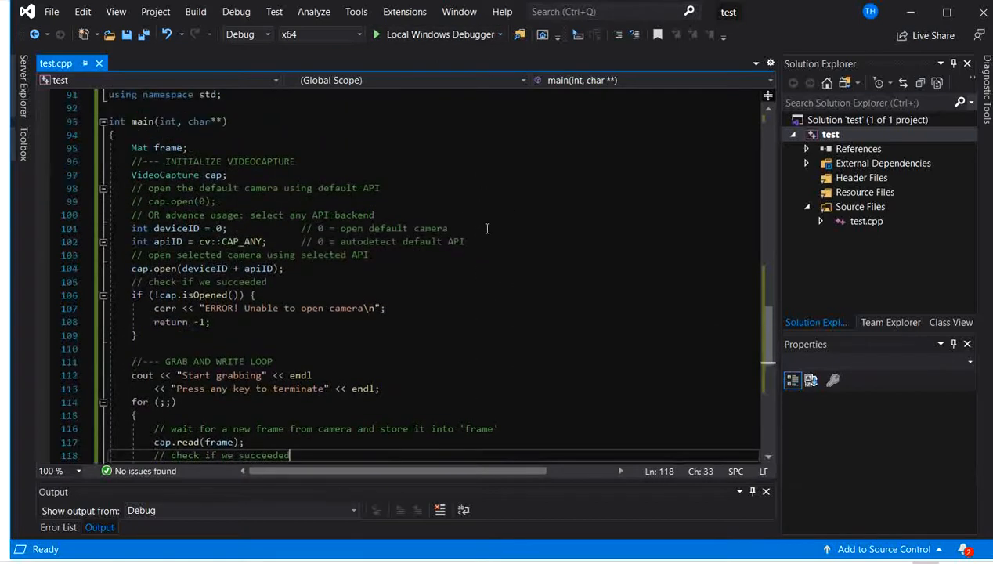
scroll(486, 227, down, 5)
scroll(491, 228, down, 3)
scroll(500, 234, up, 5)
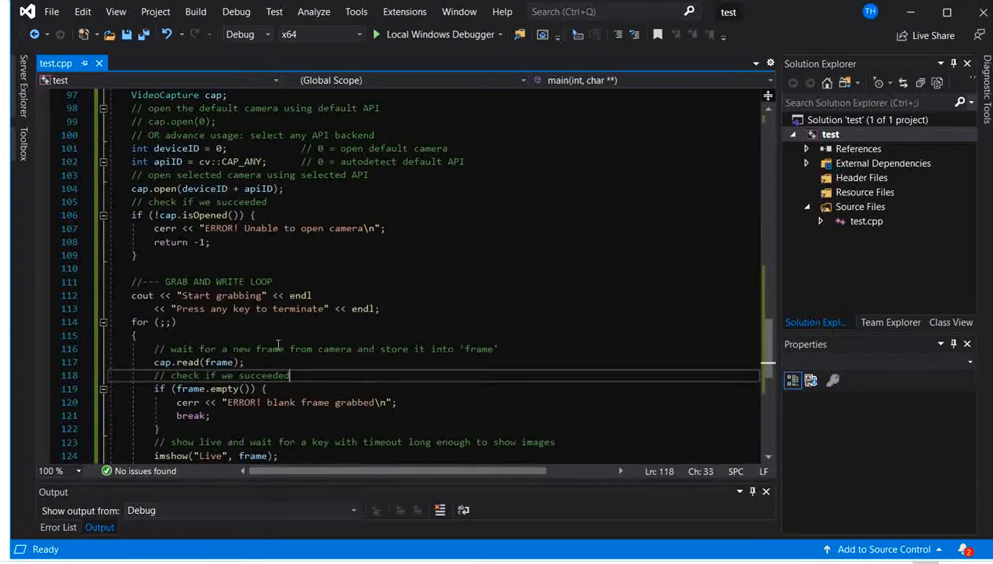
- Switch to File Explorer and open the OpenCV samples folder C:\opencv_source\opencv-4.3.0\opencv-4.3.0\samples\cpp
click(329, 562)
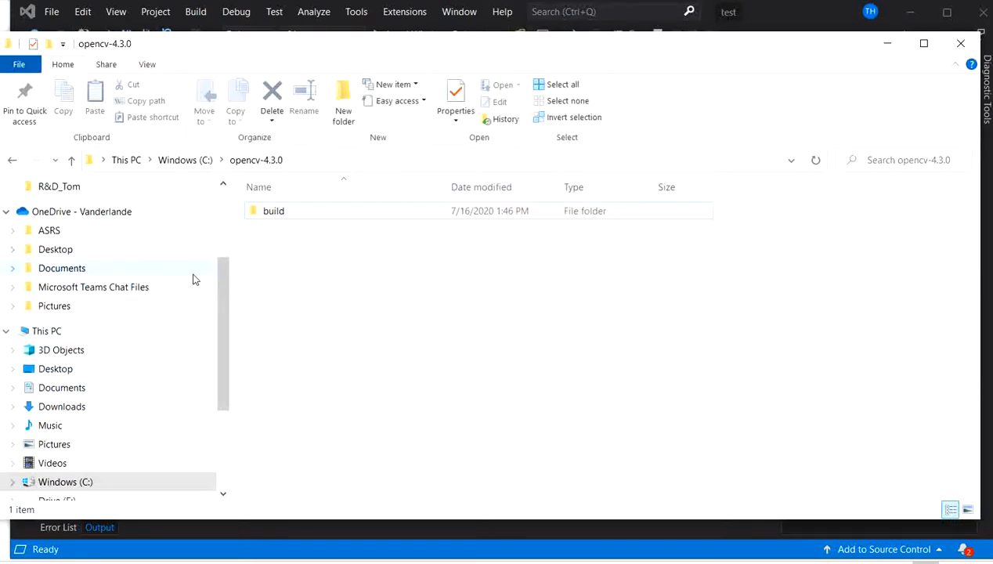
click(115, 335)
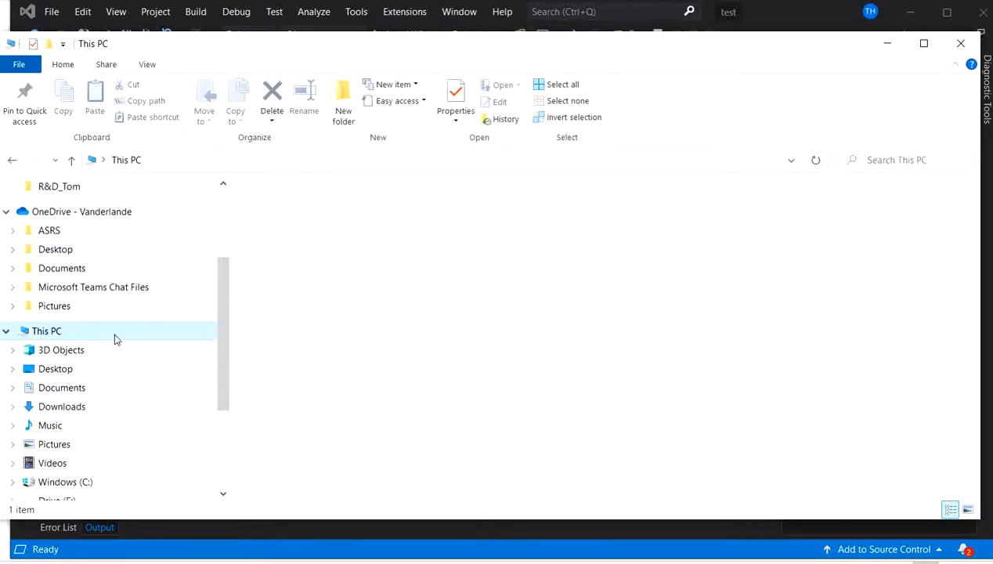
click(352, 376)
double_click(352, 377)
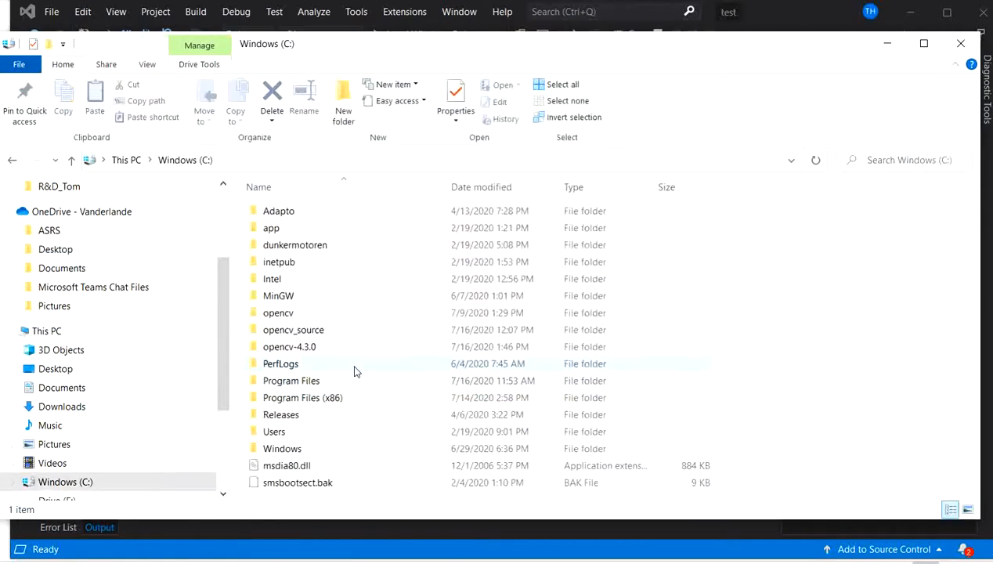
double_click(317, 332)
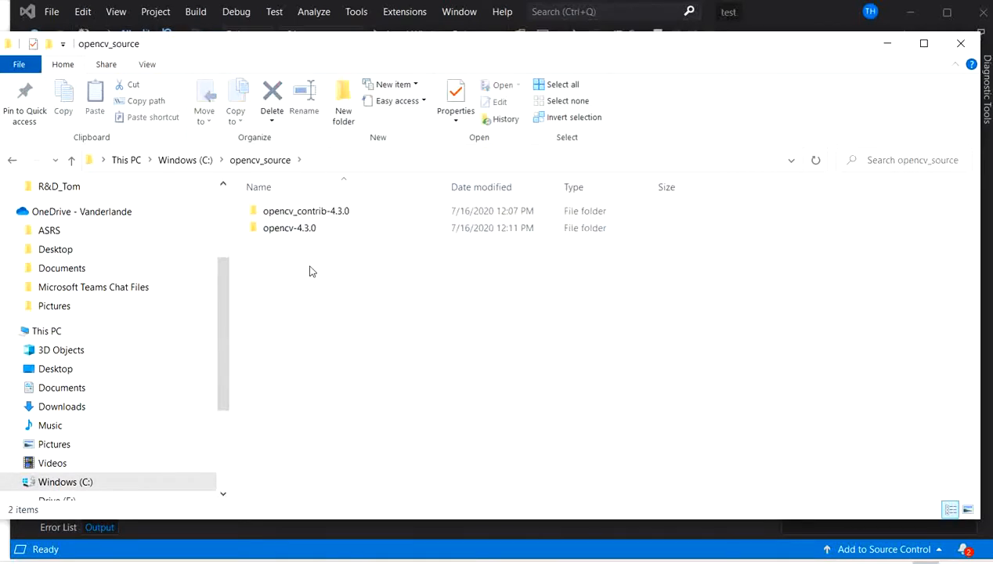
double_click(278, 230)
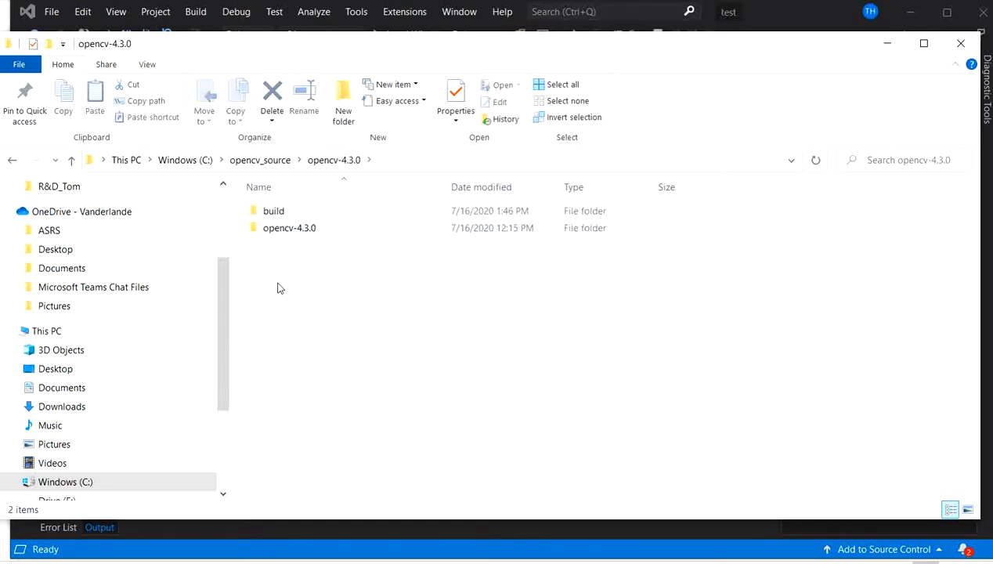
double_click(290, 228)
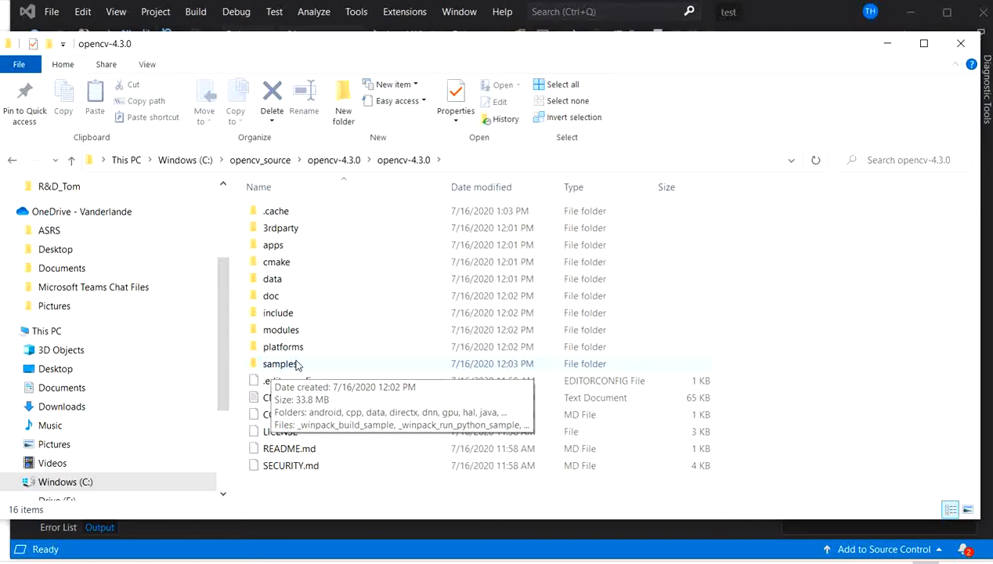
double_click(280, 364)
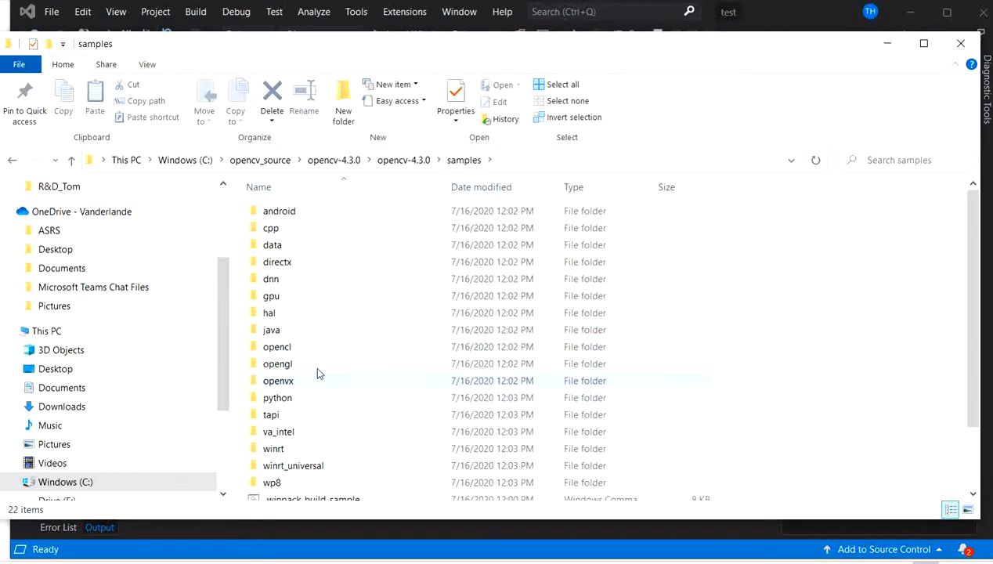
double_click(303, 230)
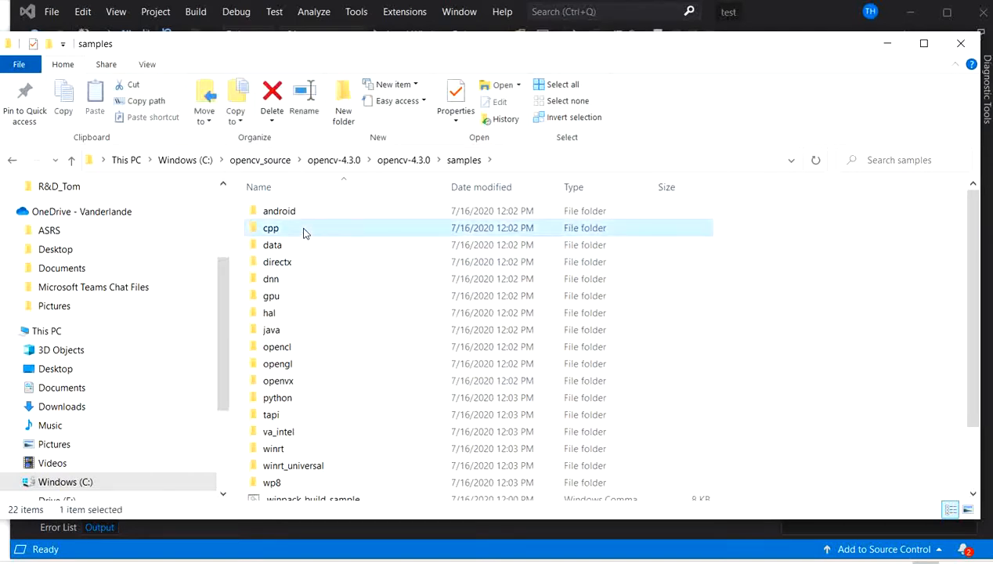
- Look through the C++ sample files down to the videocapture examples, and minimize the File Explorer window
scroll(364, 333, down, 9)
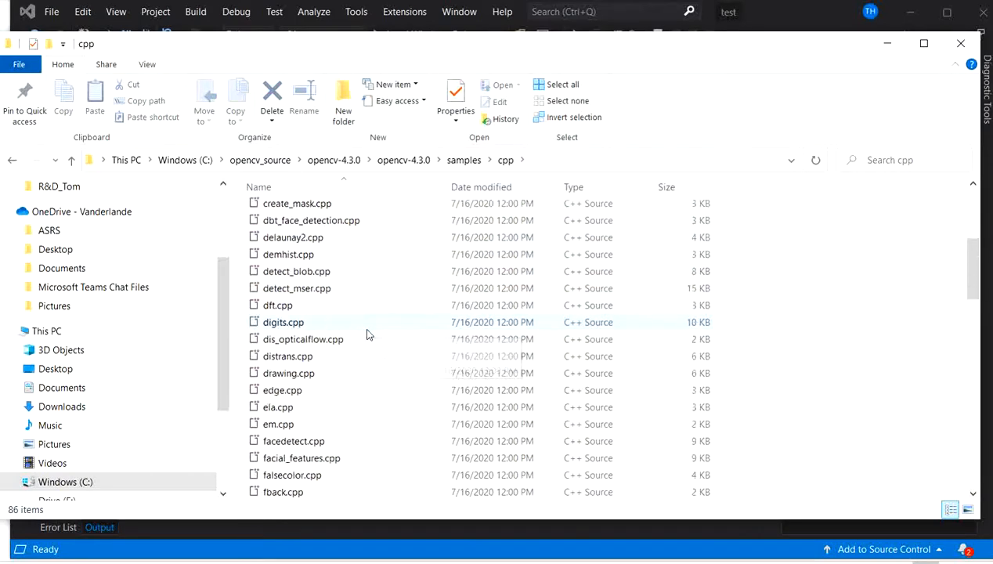
scroll(343, 306, down, 6)
scroll(374, 407, down, 7)
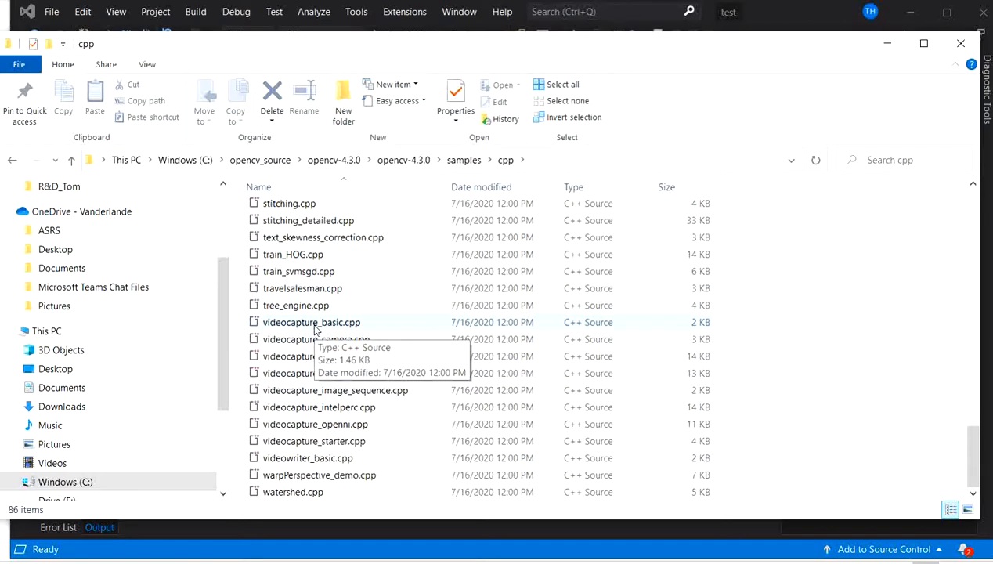
click(886, 44)
- Examine the video capture sample in test.cpp, including its OpenCV includes, camera initialization and frame grabbing loop
scroll(505, 294, up, 15)
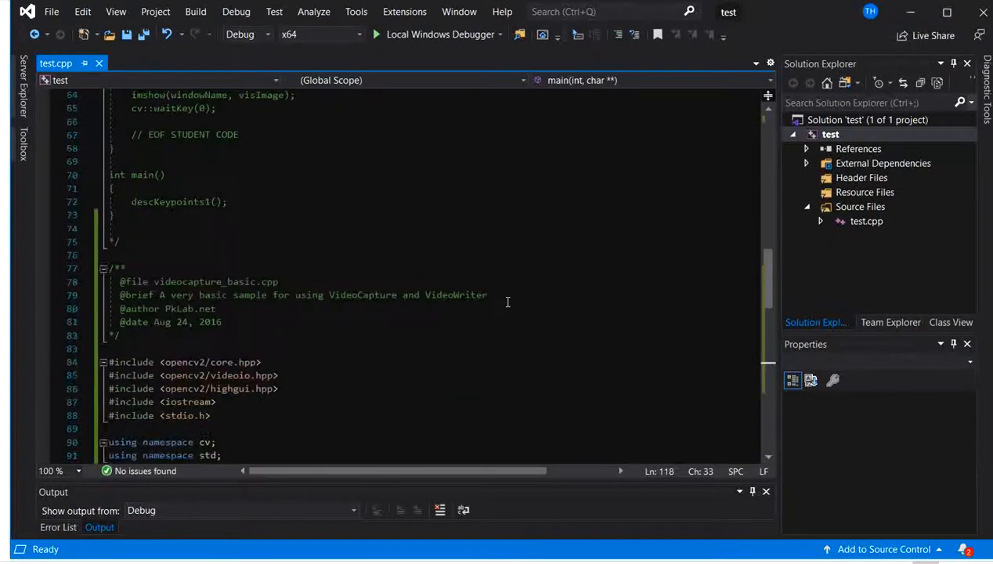
scroll(507, 314, down, 5)
click(507, 297)
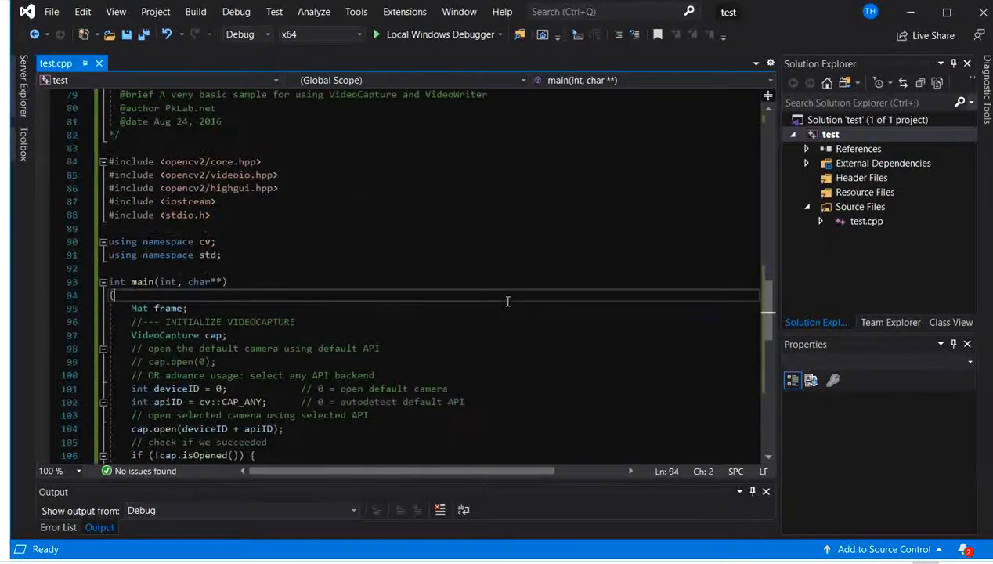
scroll(507, 301, down, 17)
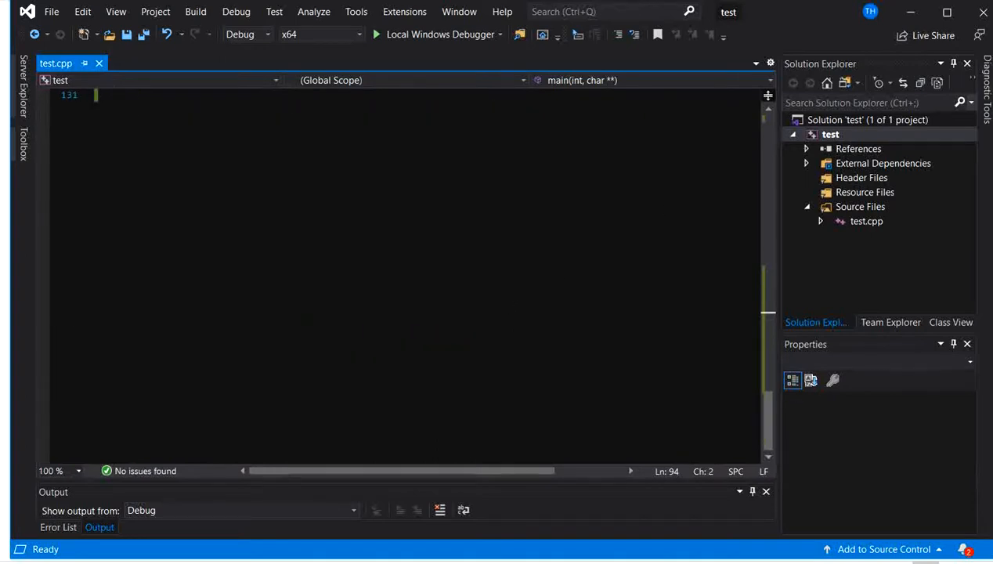
scroll(414, 274, up, 7)
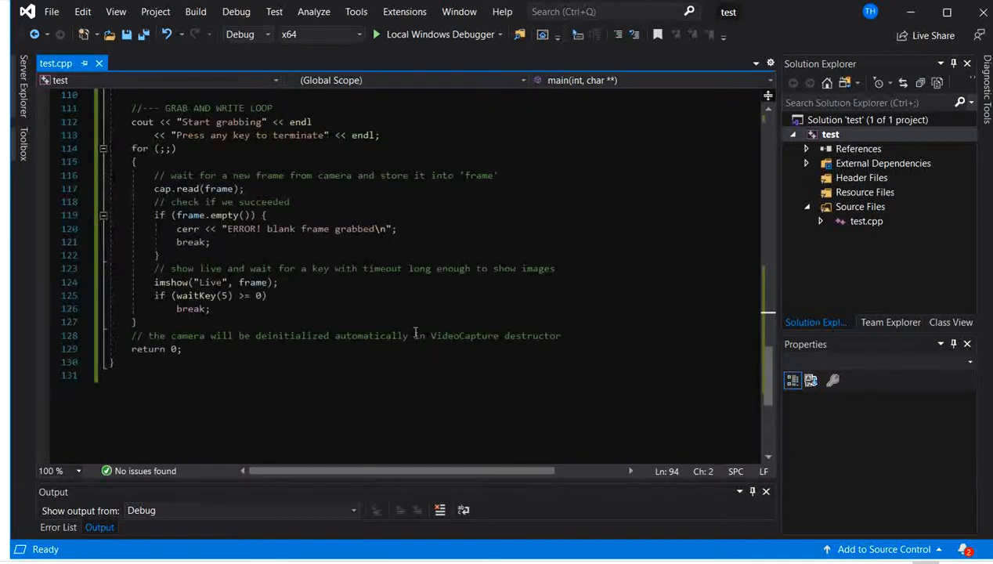
scroll(253, 342, up, 11)
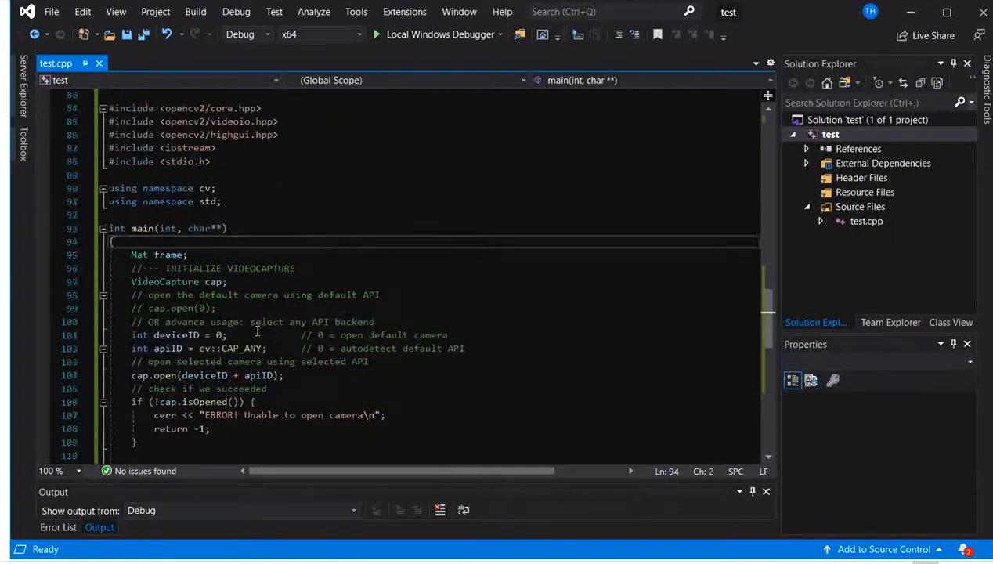
scroll(257, 331, down, 4)
scroll(257, 330, down, 1)
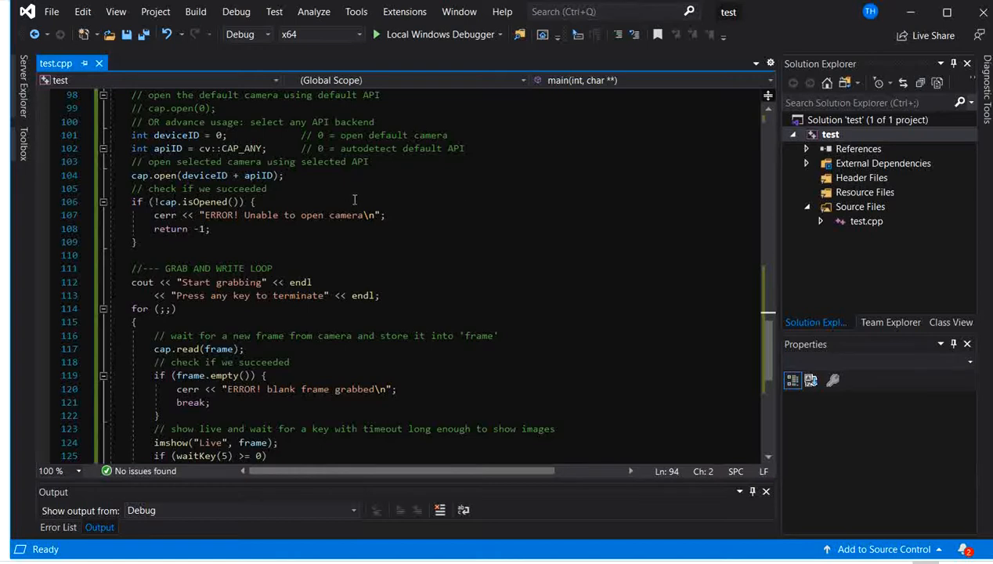
- Run the test project with the Local Windows Debugger, end the live camera preview, and close the debug console
click(423, 35)
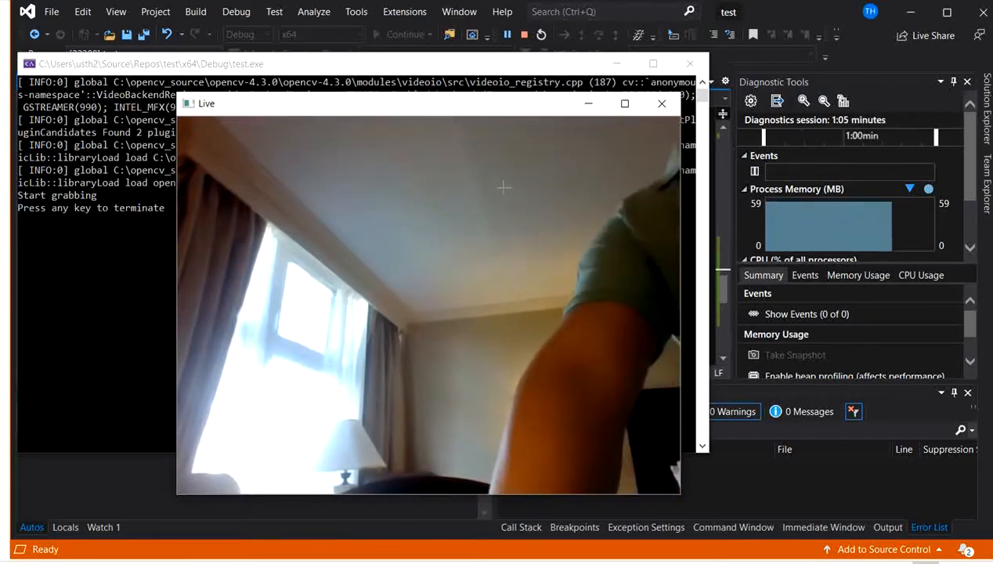
key(Escape)
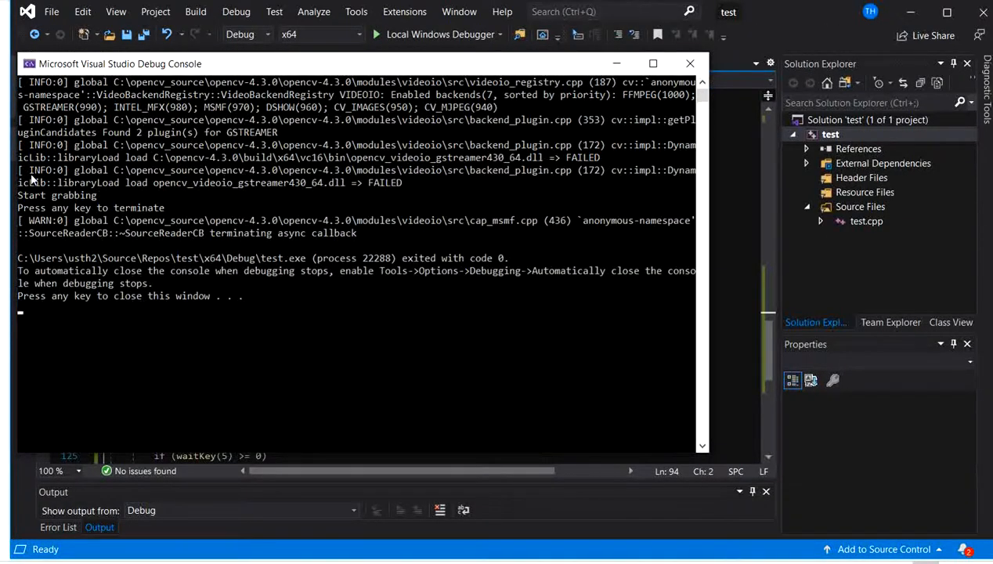
key(Return)
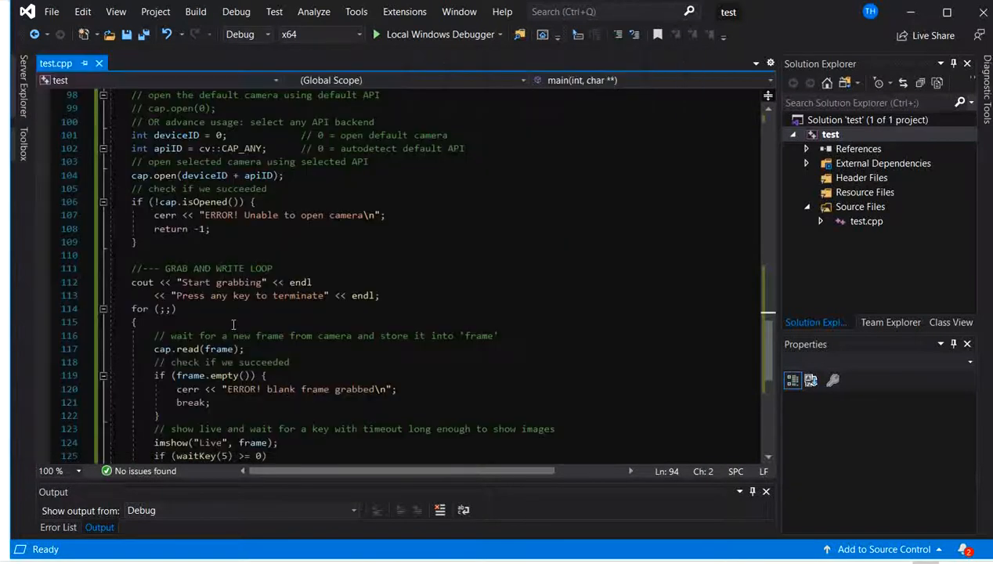
- Review the camera code in test.cpp once more, going back up to the videocapture_basic.cpp header comment
scroll(426, 244, up, 1)
scroll(427, 244, down, 1)
scroll(361, 266, down, 2)
scroll(375, 249, up, 4)
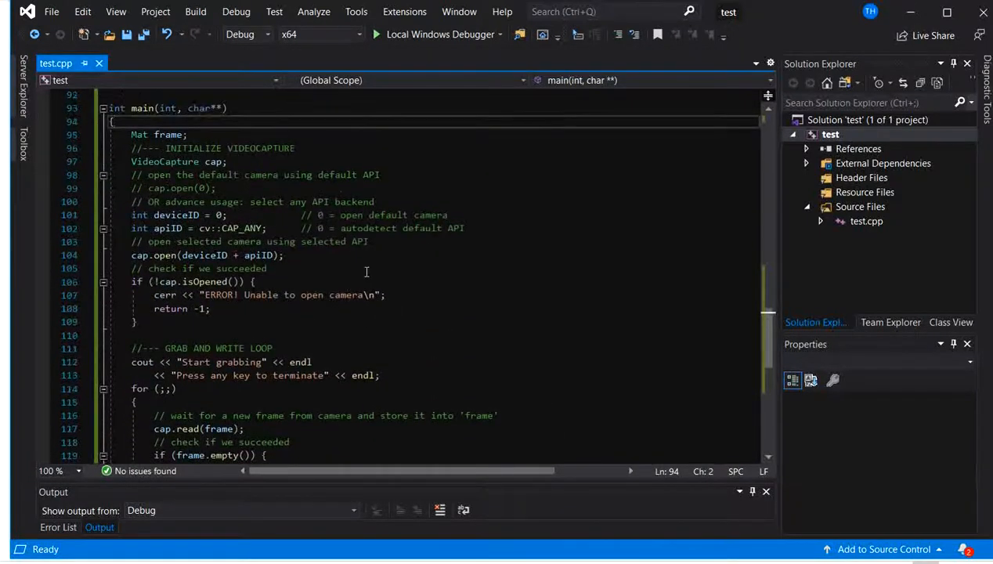
scroll(380, 272, up, 3)
scroll(391, 266, down, 7)
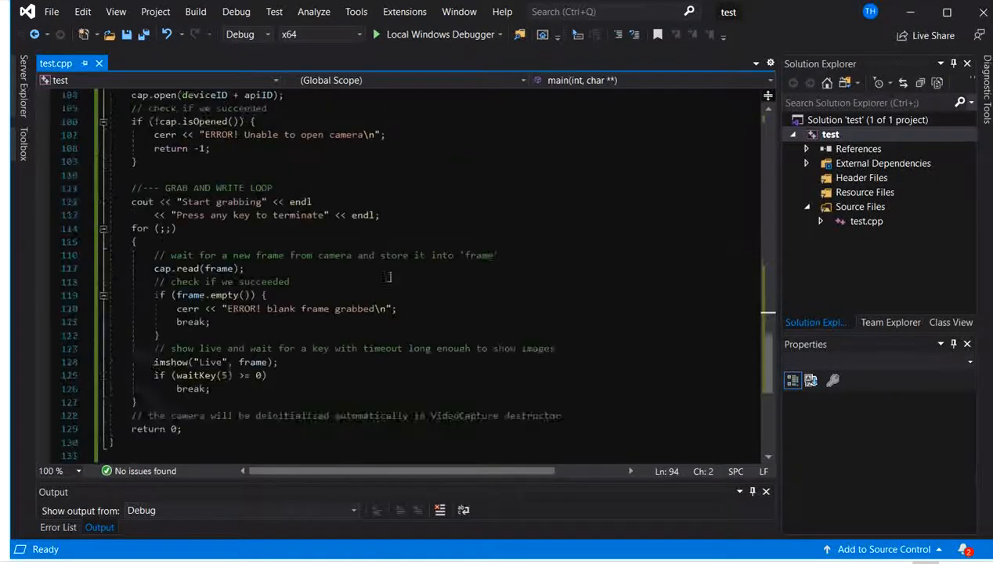
scroll(470, 238, up, 13)
scroll(461, 231, up, 1)
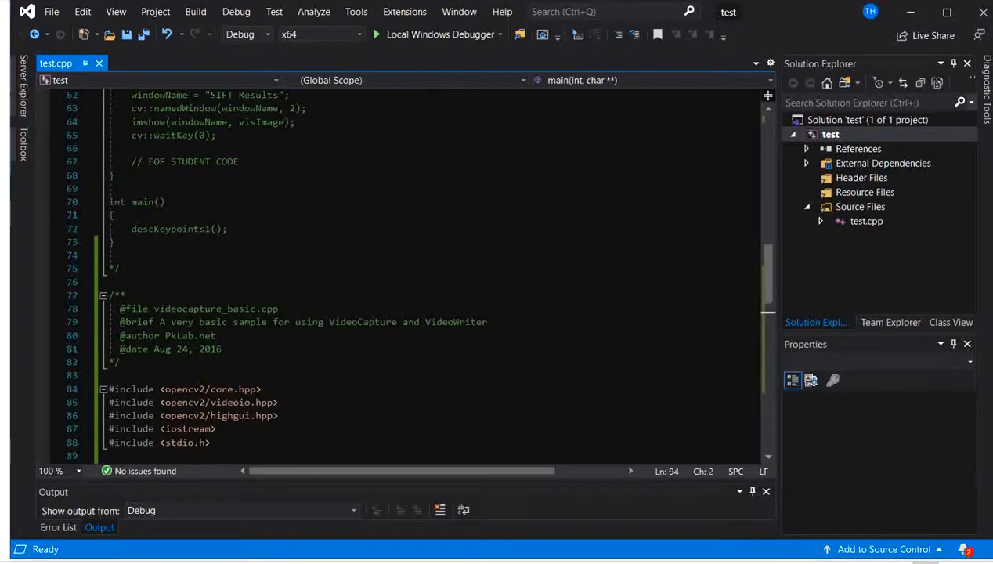